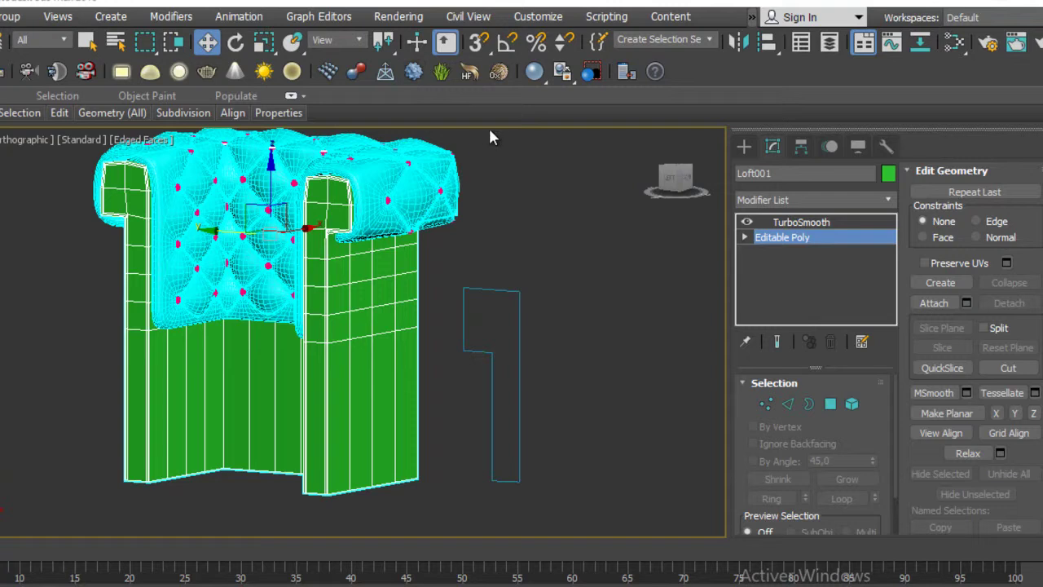
Step: Switch to a straight Left view and choose Standard Primitives in the Create panel
alt+middle_drag(305, 290, 404, 306)
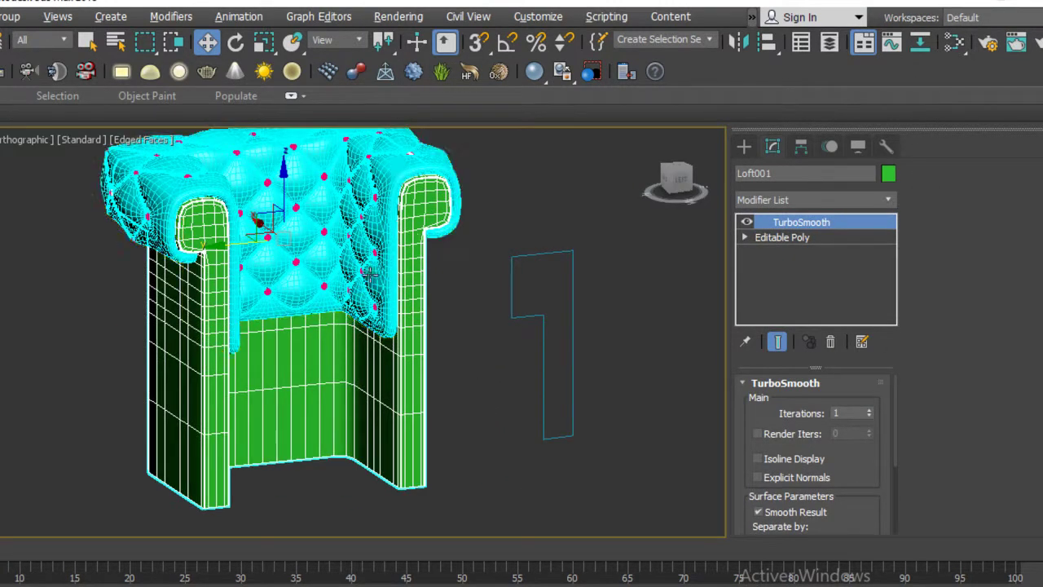
alt+middle_drag(350, 326, 291, 326)
scroll(290, 326, up, 3)
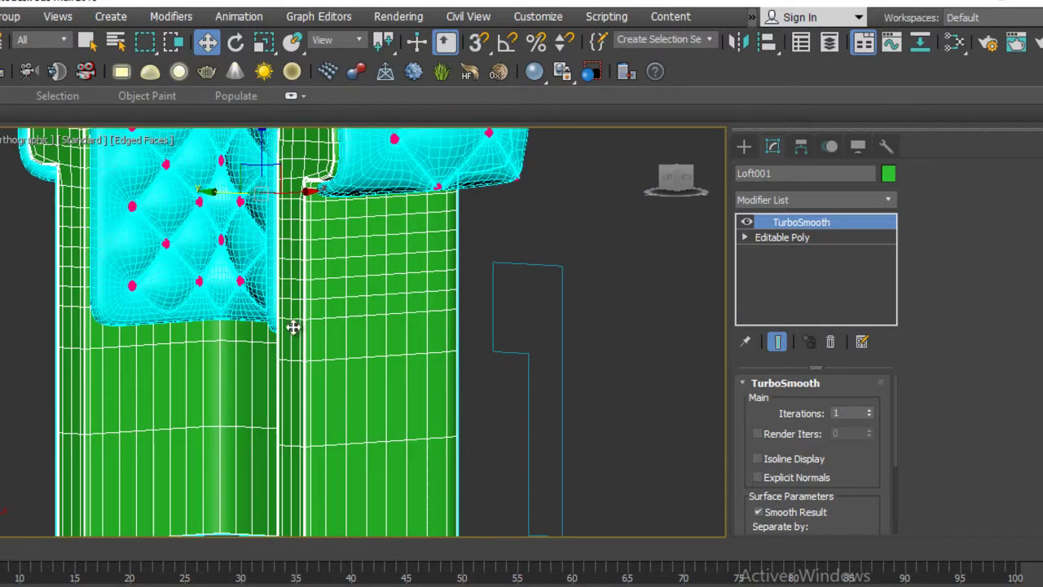
click(675, 175)
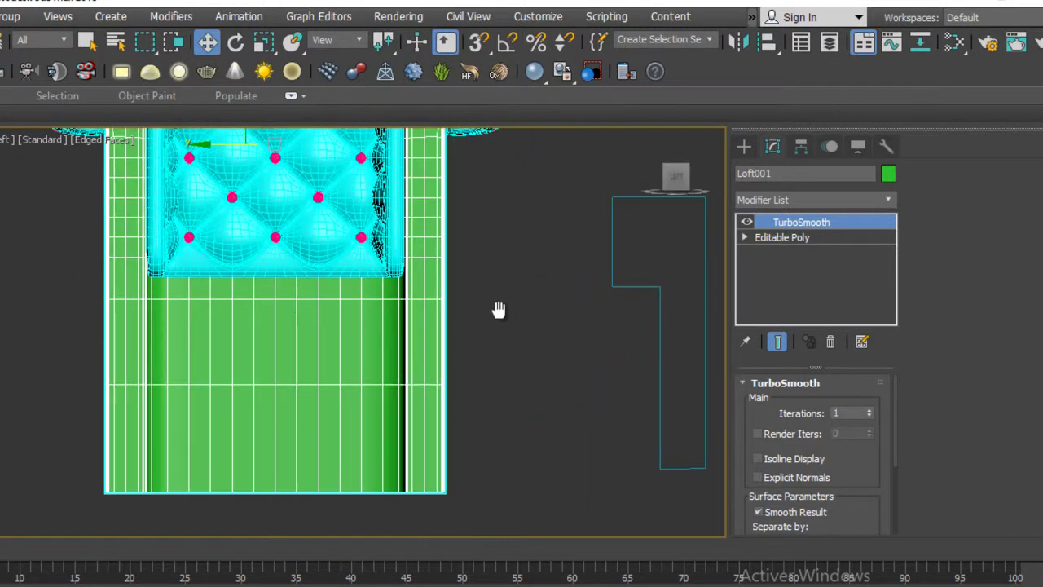
click(743, 148)
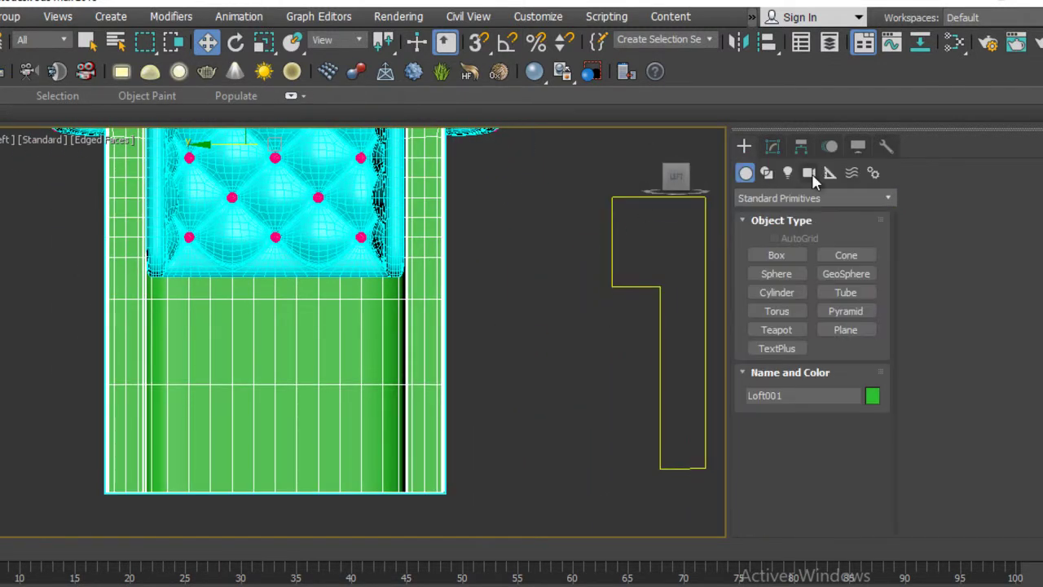
click(778, 200)
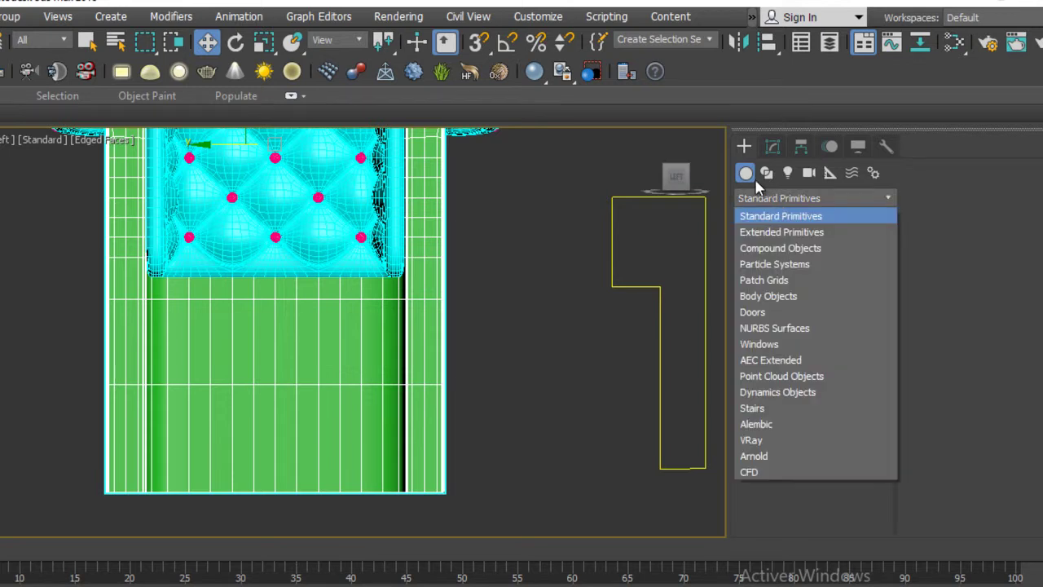
click(754, 178)
Step: Draw an AutoGrid box below the tufted cushion, sized 27,718 × 96,567 × 74,661
click(775, 255)
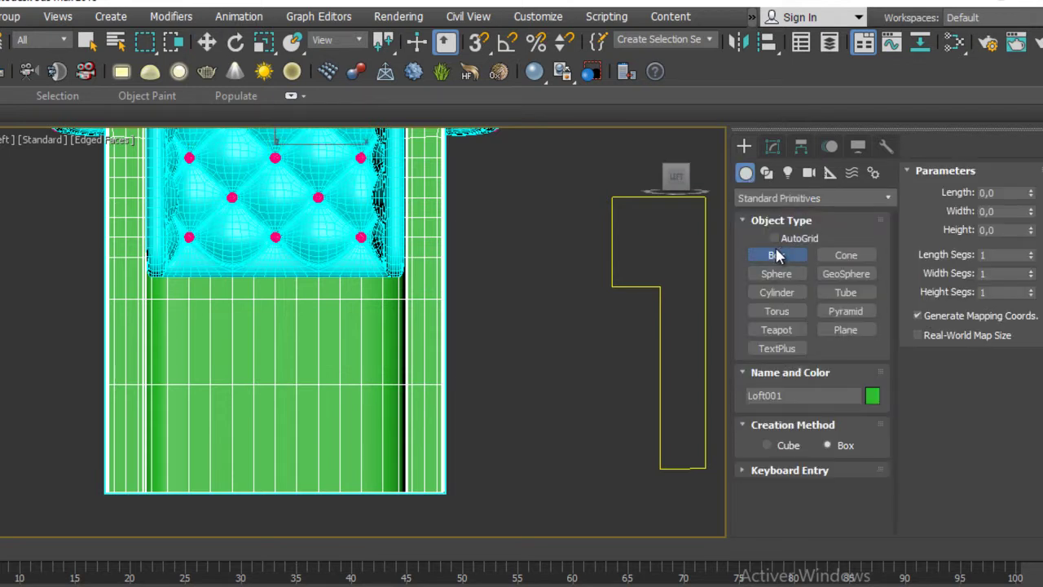
click(774, 238)
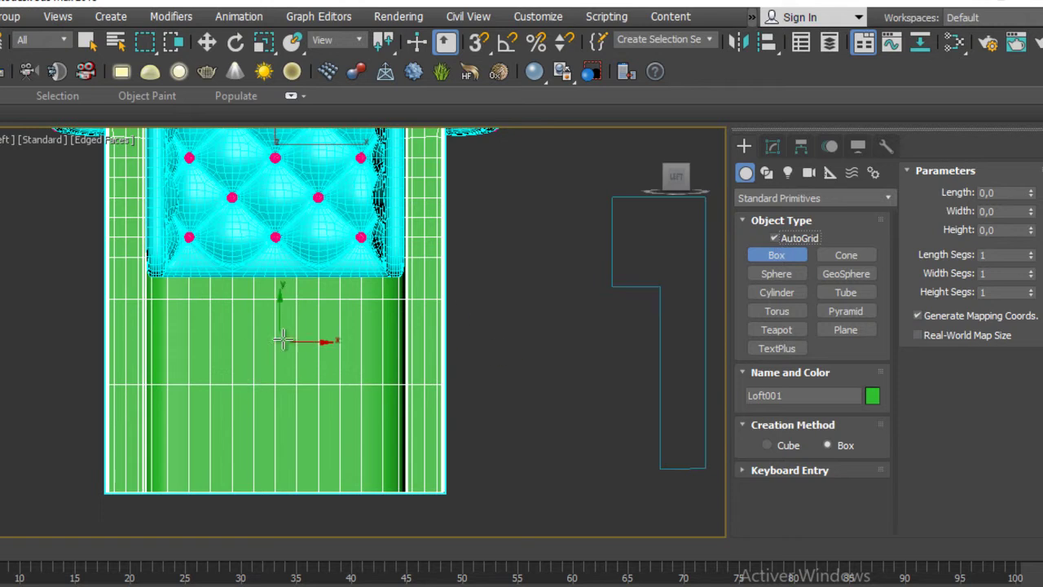
drag(359, 285, 167, 343)
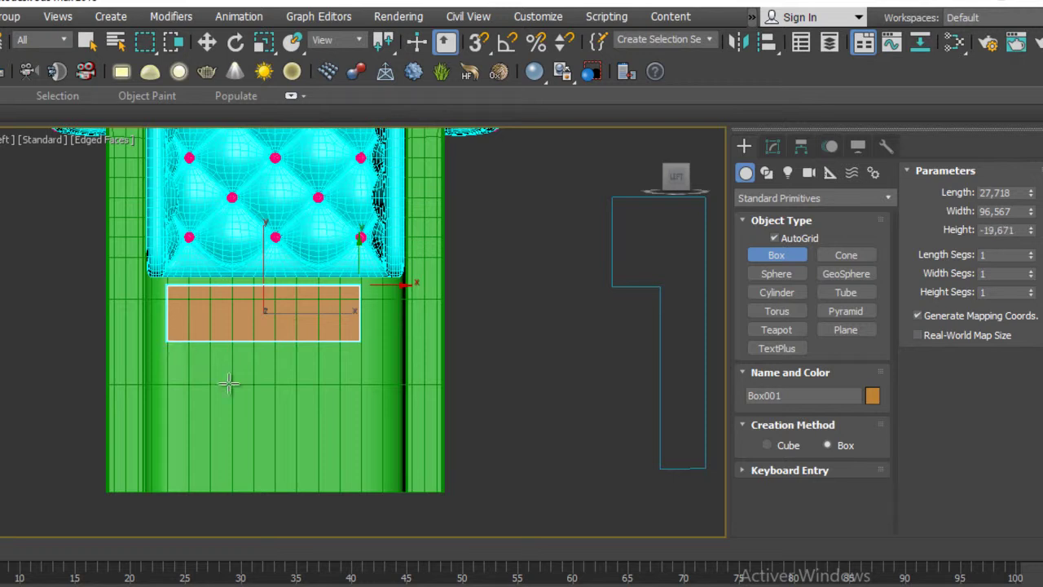
click(232, 196)
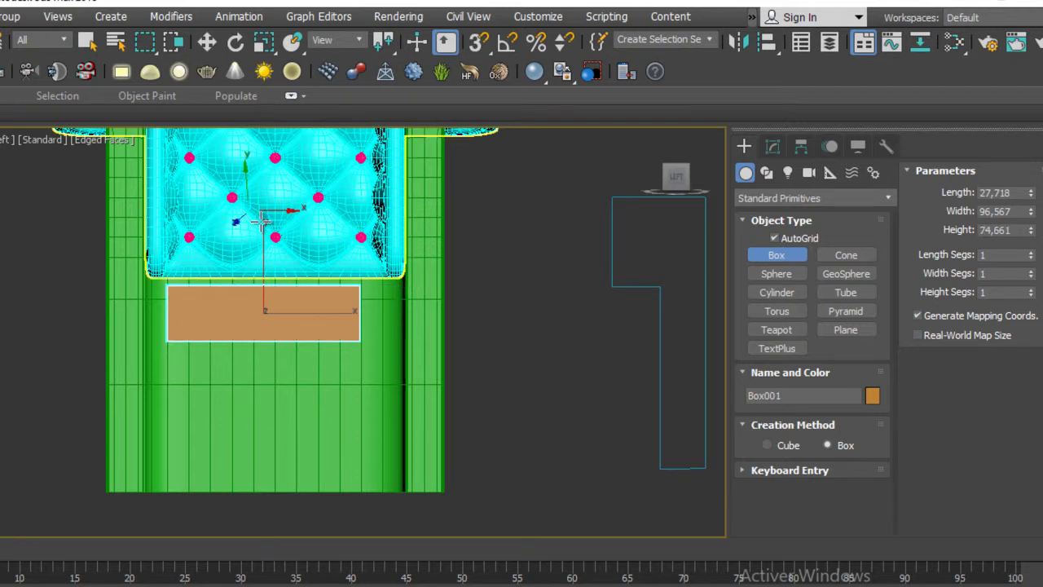
mouse_move(396, 333)
alt+middle_down()
mouse_move(401, 259)
mouse_move(301, 294)
alt+middle_up()
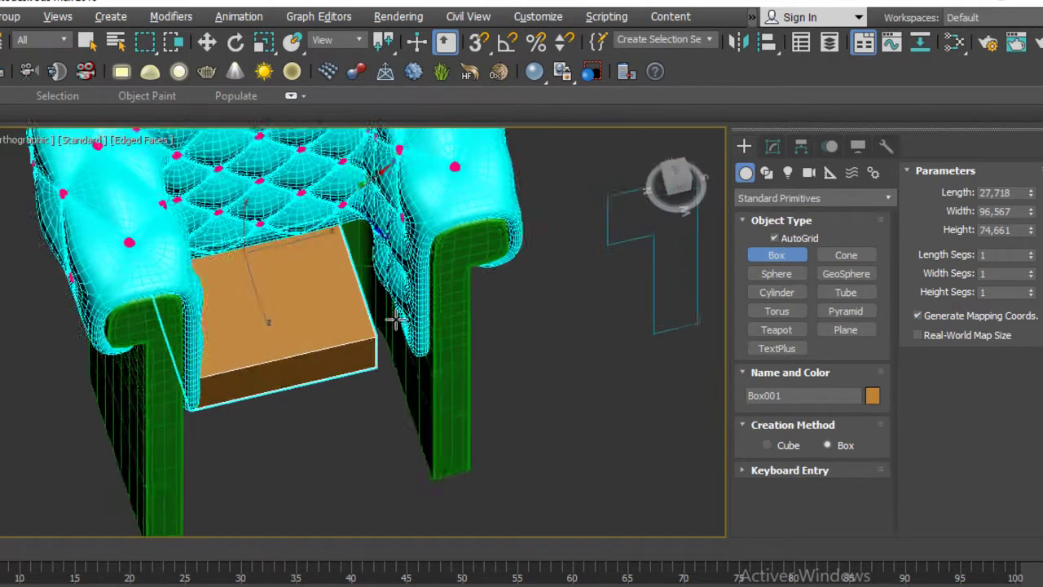
Step: Convert Box001 to an Editable Poly
right_click(301, 295)
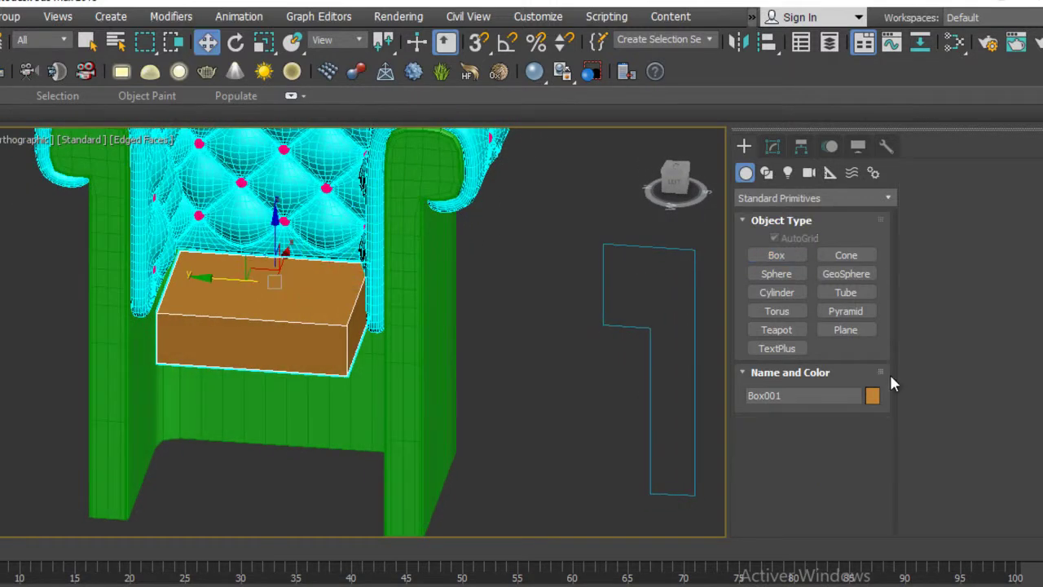
right_click(243, 298)
right_click(274, 324)
mouse_move(308, 496)
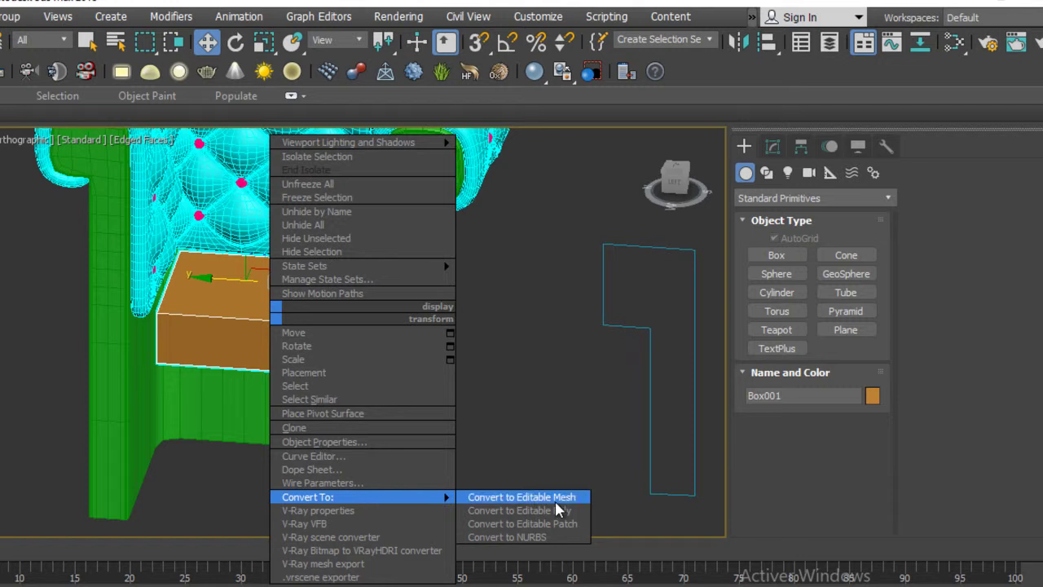
click(521, 510)
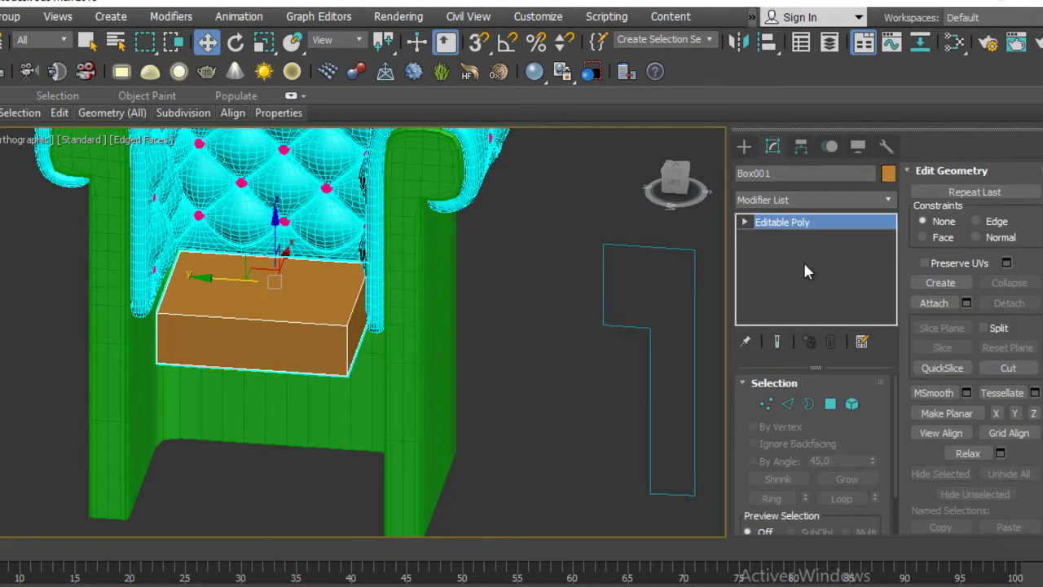
Step: Push the box's front polygon outward along X to make the box deeper
click(830, 403)
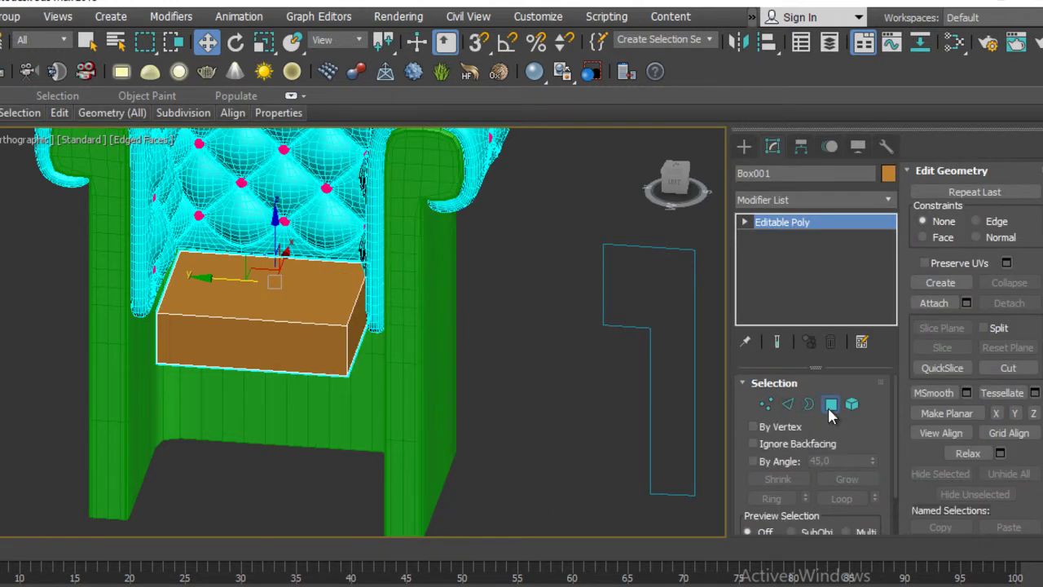
click(274, 335)
mouse_move(364, 380)
alt+middle_down()
mouse_move(478, 396)
mouse_move(326, 361)
alt+middle_up()
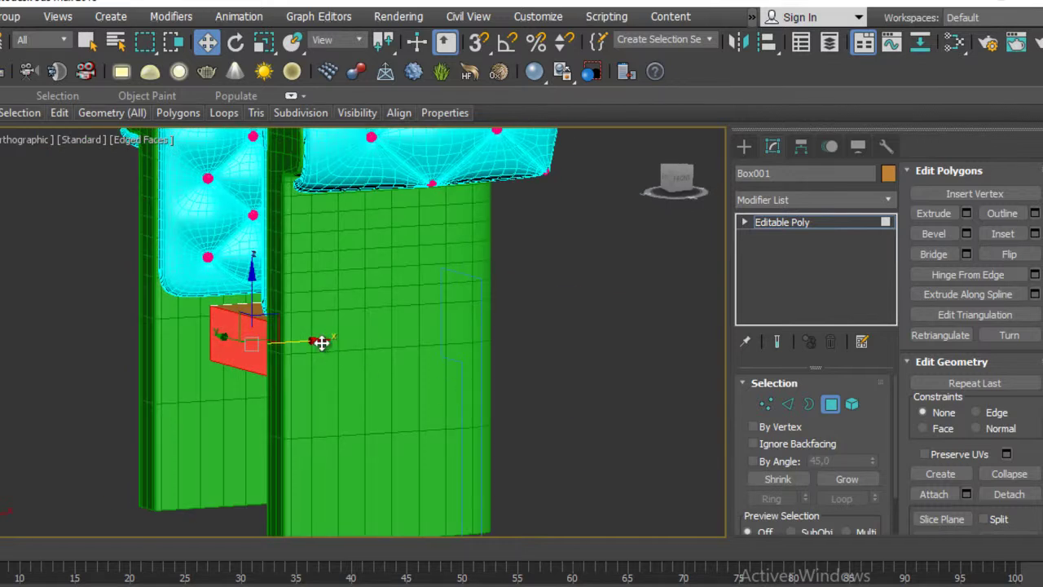
drag(283, 345, 272, 349)
mouse_move(270, 349)
alt+middle_down()
mouse_move(347, 391)
mouse_move(318, 402)
mouse_move(321, 495)
alt+middle_up()
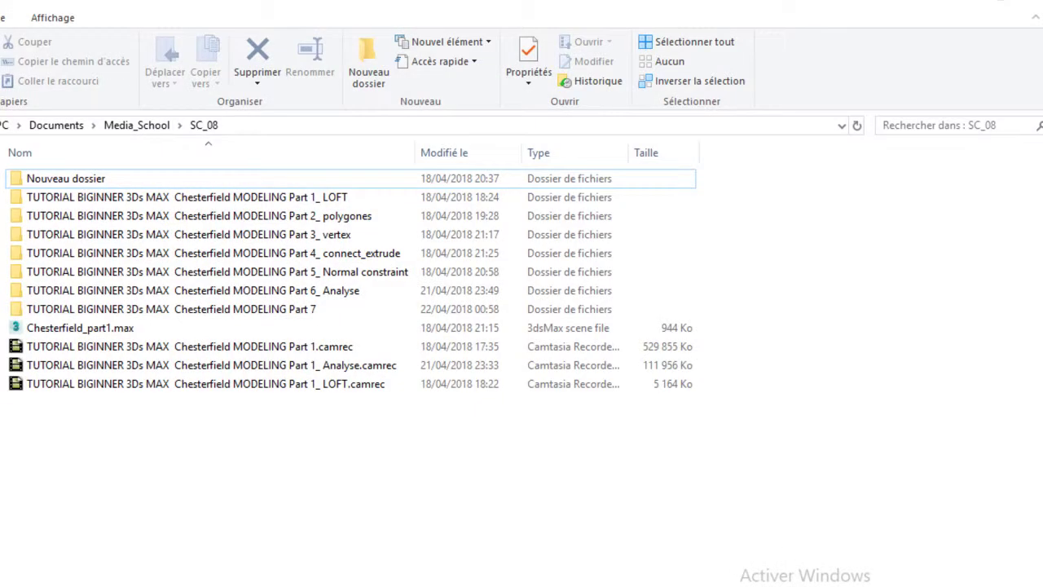
Step: View the Chesterfield sofa reference photo from Media_School > SC_04 > img, then close it
key(alt+Up)
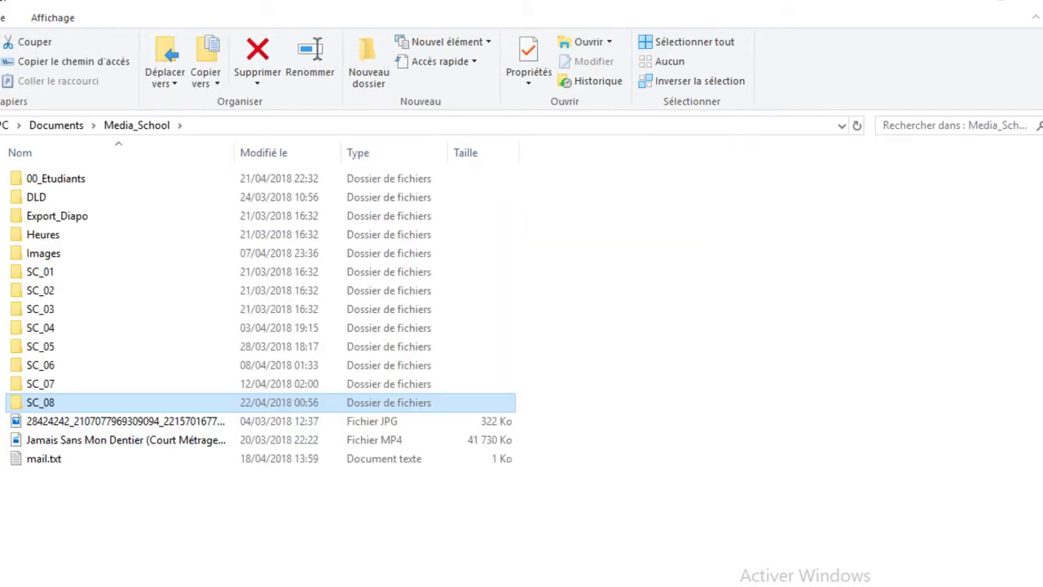
double_click(69, 329)
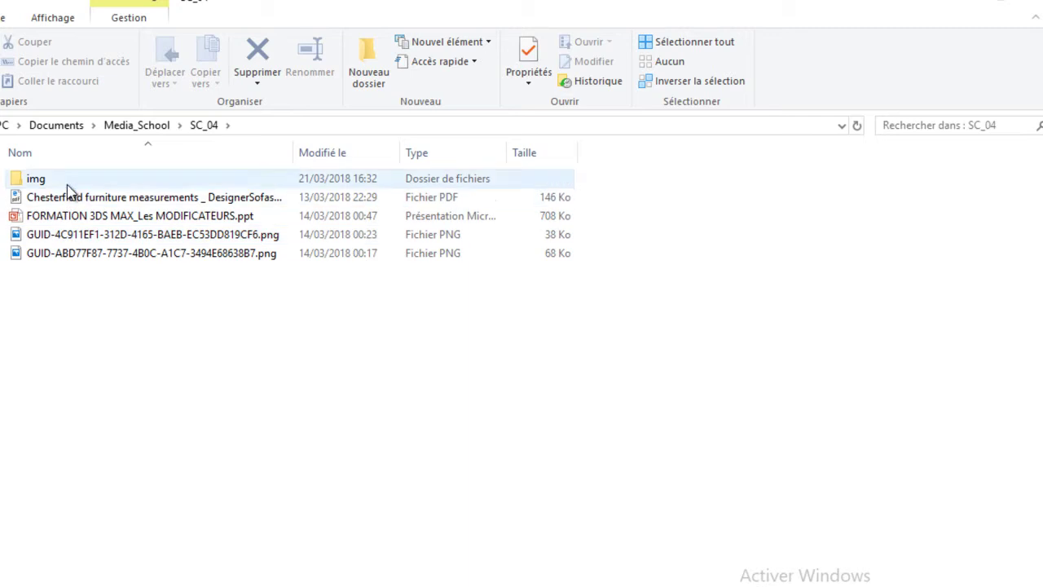
double_click(49, 181)
double_click(145, 176)
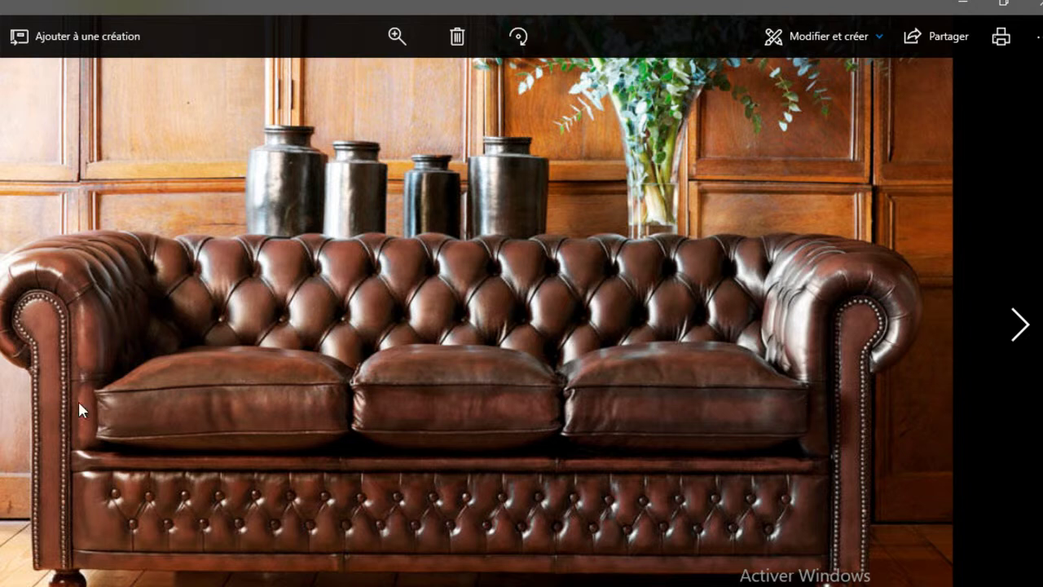
click(962, 4)
Step: Stretch both end polygons of the box outward along X to span between the arms
click(945, 2)
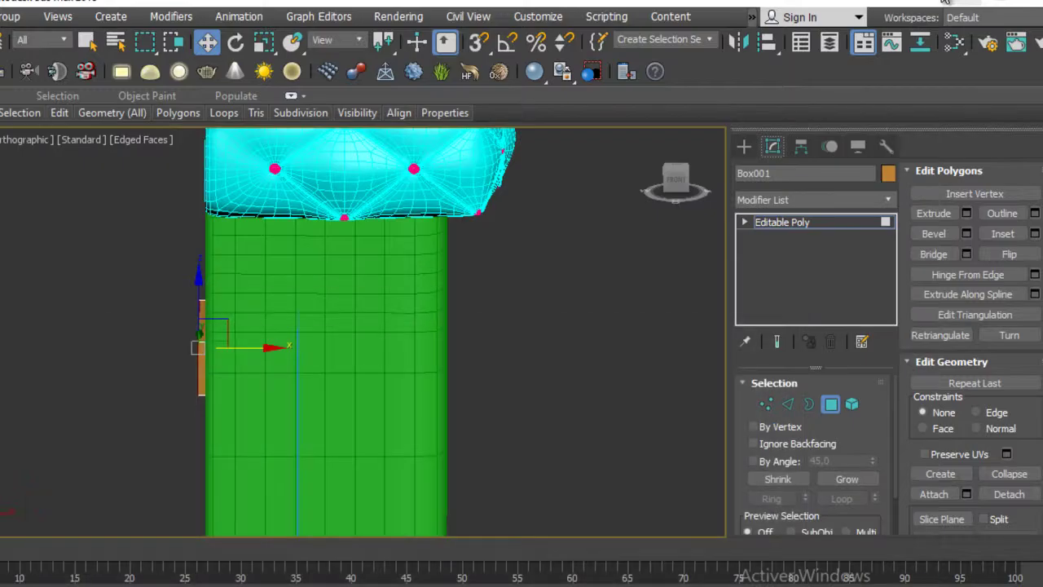
mouse_move(249, 352)
alt+middle_down()
mouse_move(337, 317)
mouse_move(302, 354)
mouse_move(337, 366)
mouse_move(360, 344)
alt+middle_up()
click(676, 177)
drag(397, 351, 441, 350)
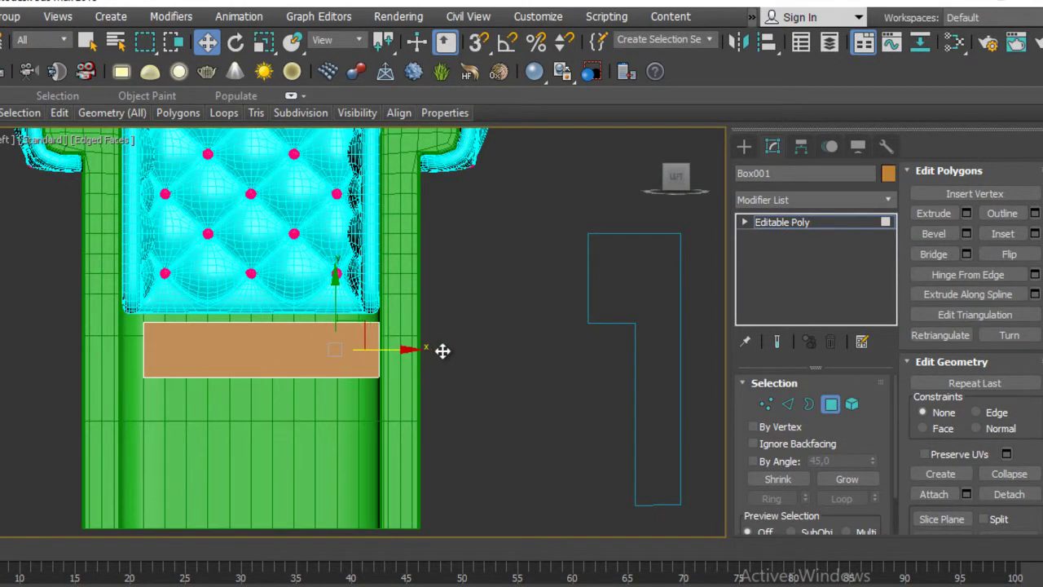
alt+middle_drag(288, 356, 224, 361)
click(189, 356)
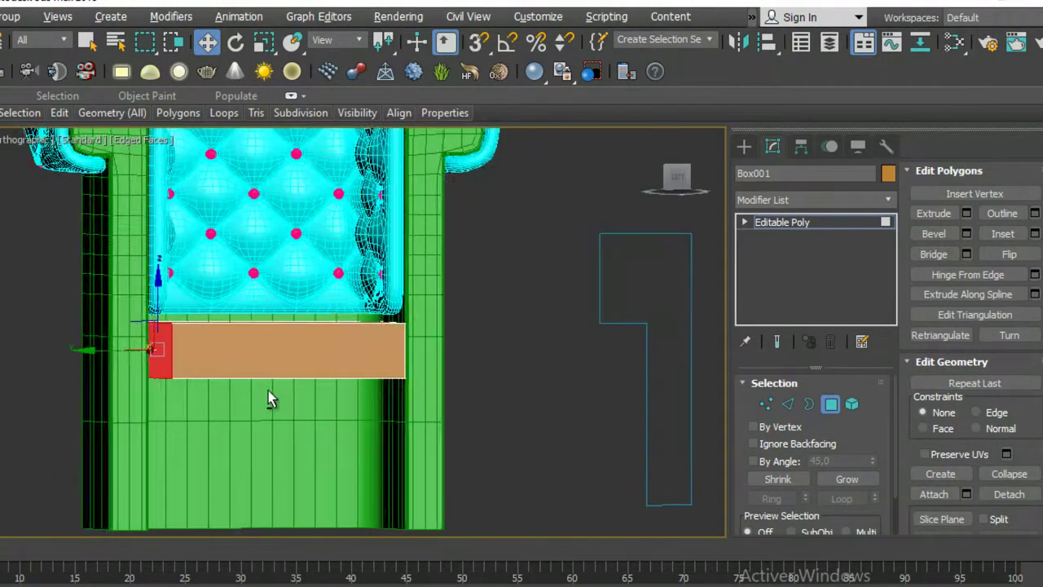
click(676, 176)
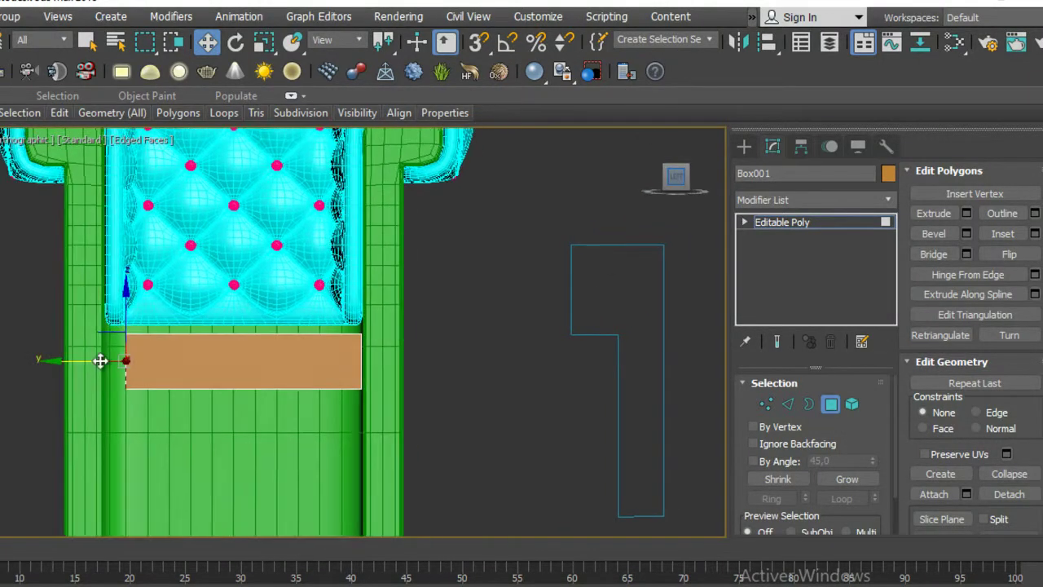
drag(185, 361, 163, 363)
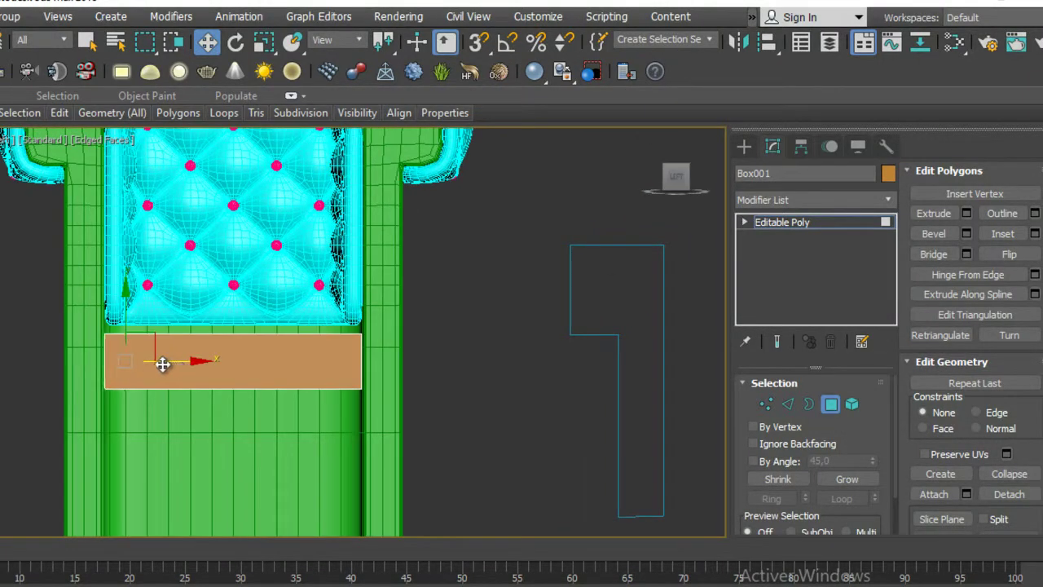
Step: Raise the box's top polygon along Y to meet the tufted cushion
mouse_move(161, 364)
alt+middle_down()
mouse_move(223, 366)
mouse_move(233, 345)
alt+middle_up()
click(233, 345)
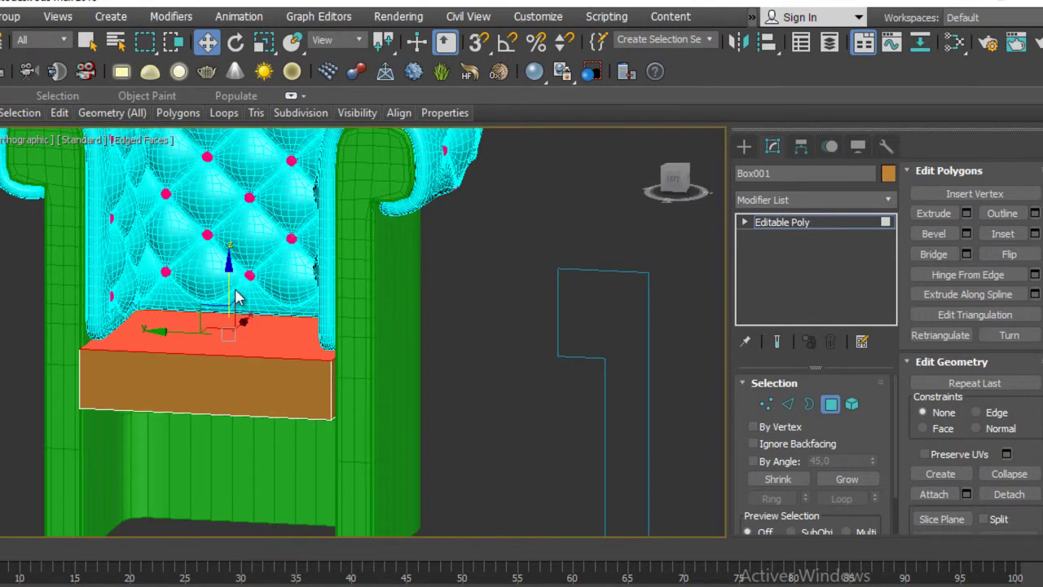
click(673, 181)
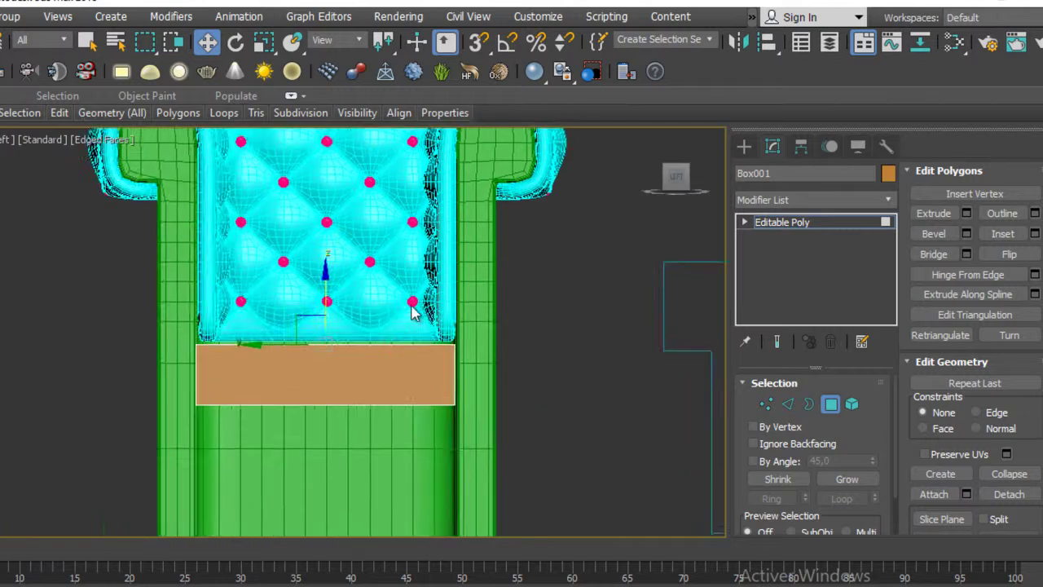
drag(342, 264, 341, 259)
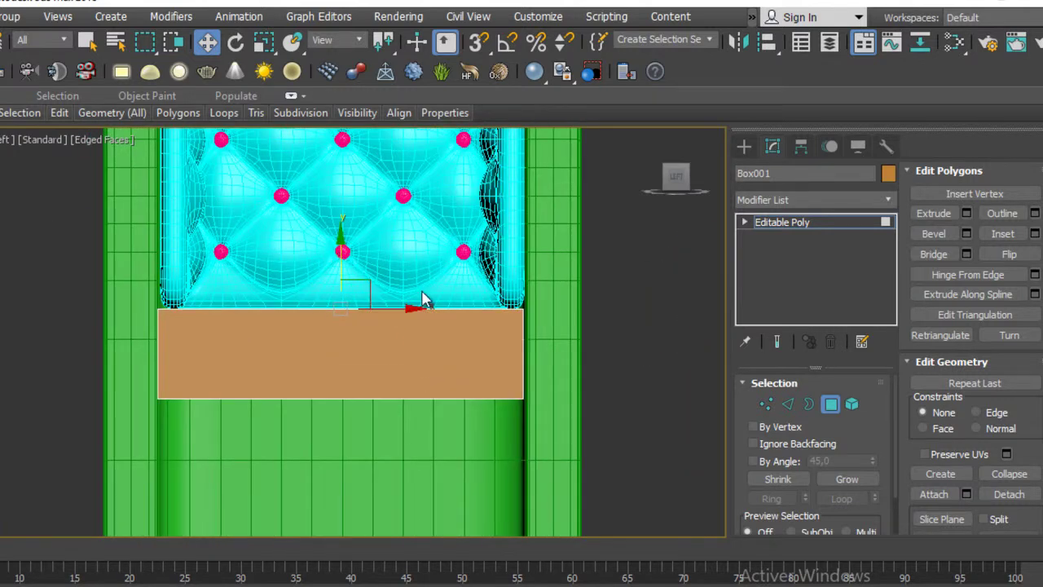
scroll(424, 299, up, 2)
mouse_move(575, 266)
alt+middle_down()
mouse_move(644, 324)
mouse_move(624, 284)
mouse_move(528, 267)
alt+middle_up()
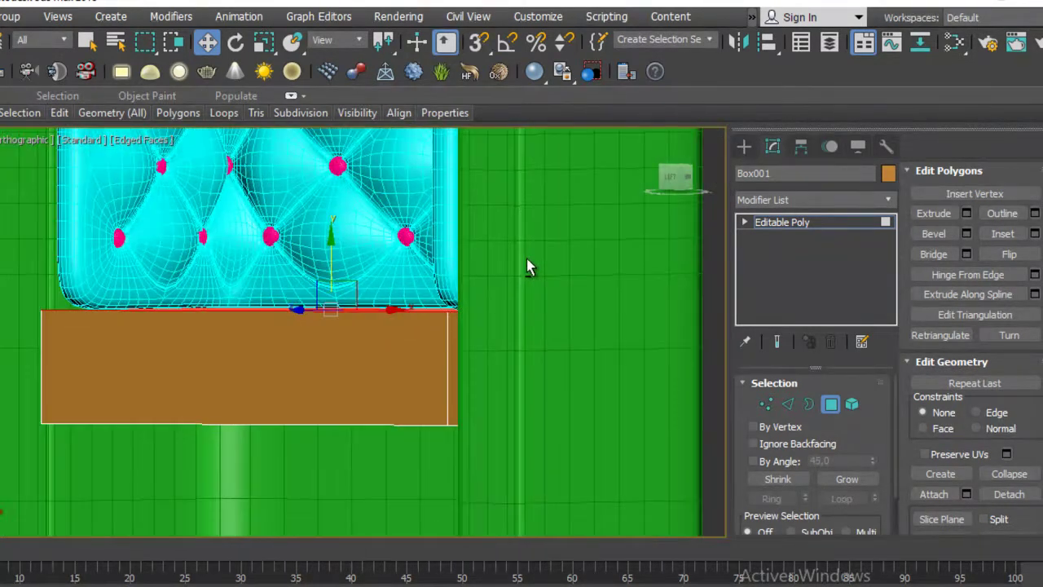
scroll(528, 266, down, 4)
scroll(533, 350, down, 2)
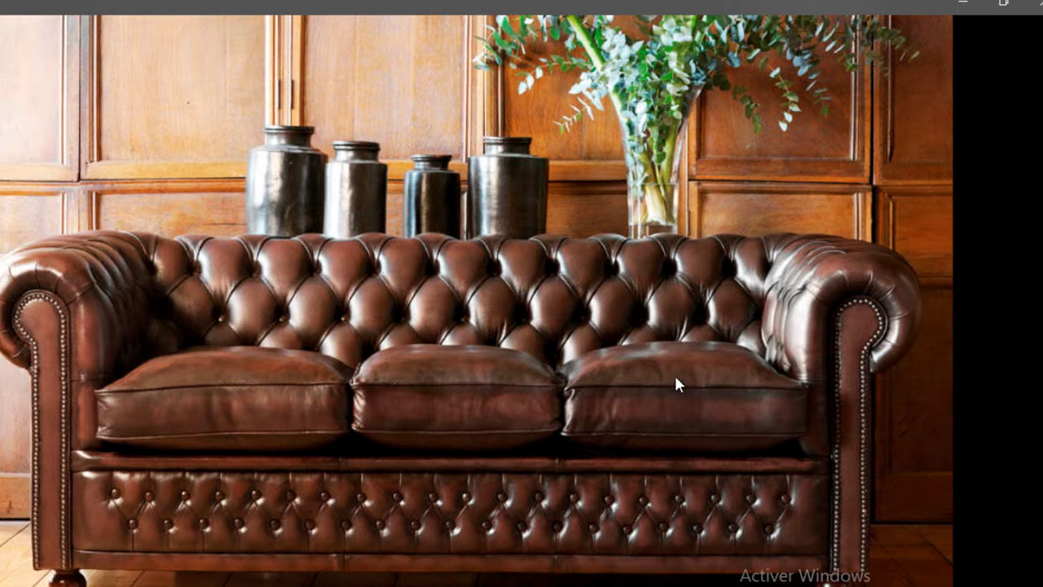
Step: Move the seat panel polygon up under the tufted backrest
click(965, 4)
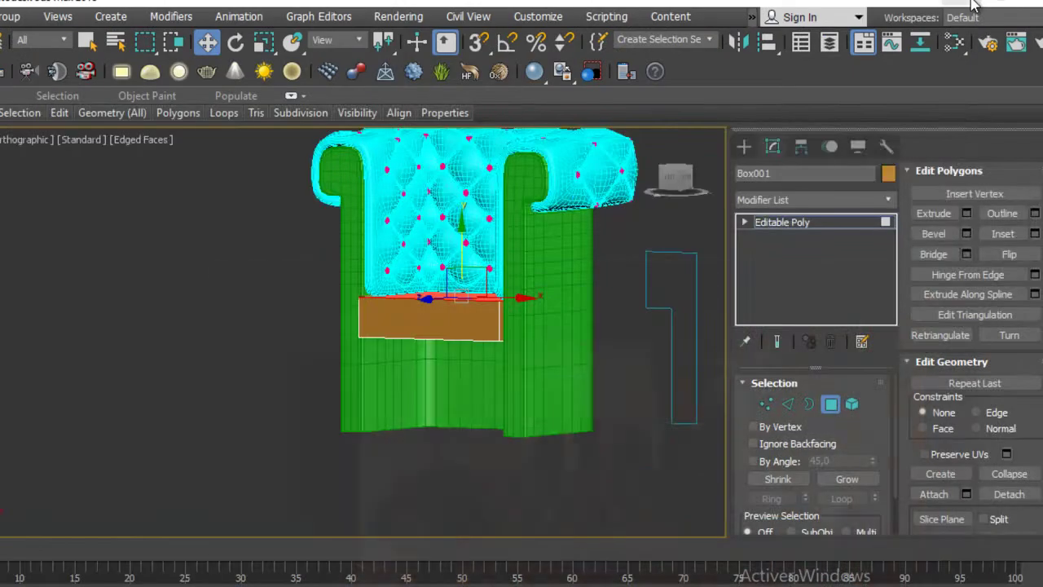
click(407, 318)
alt+middle_drag(418, 321, 666, 310)
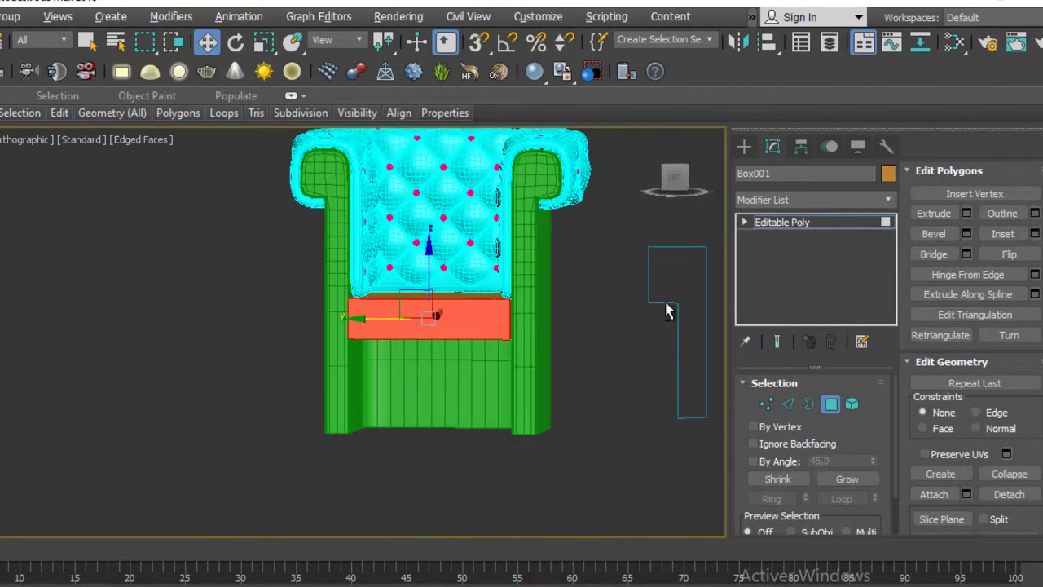
click(676, 177)
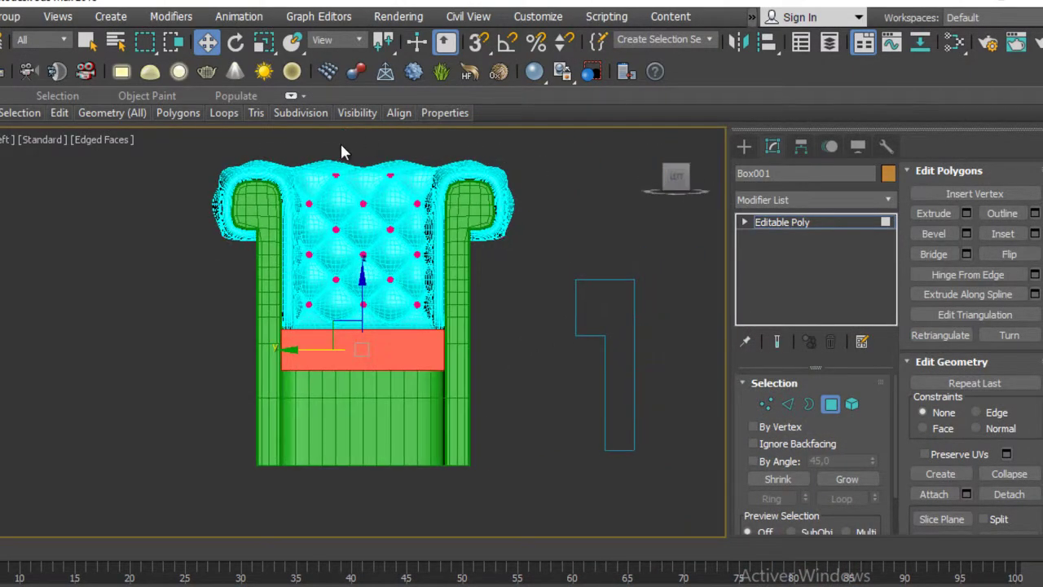
drag(361, 302, 363, 263)
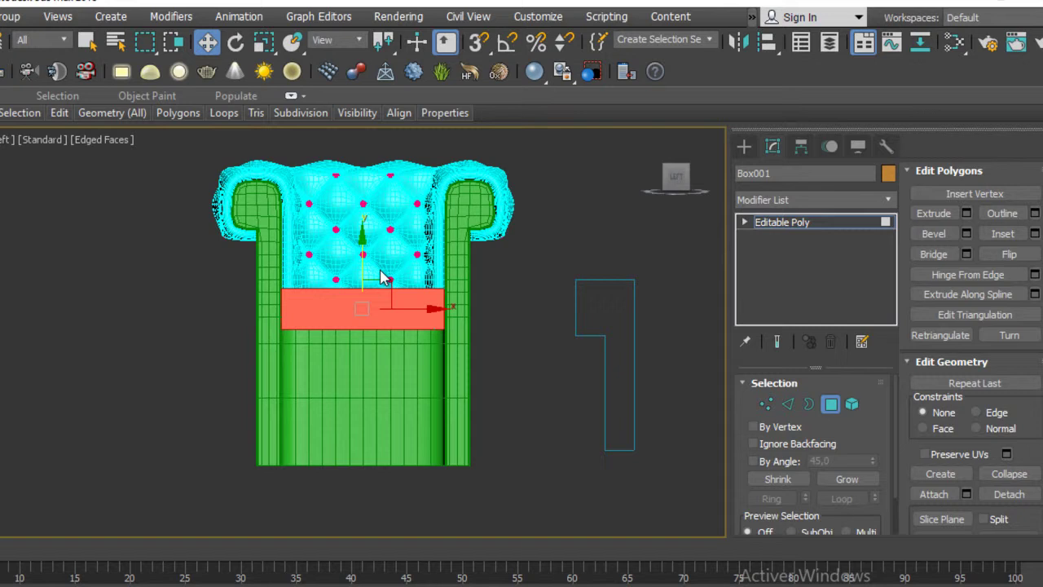
Step: Scale the seat panel's vertices inward to fit between the armrests
click(766, 404)
drag(546, 233, 454, 380)
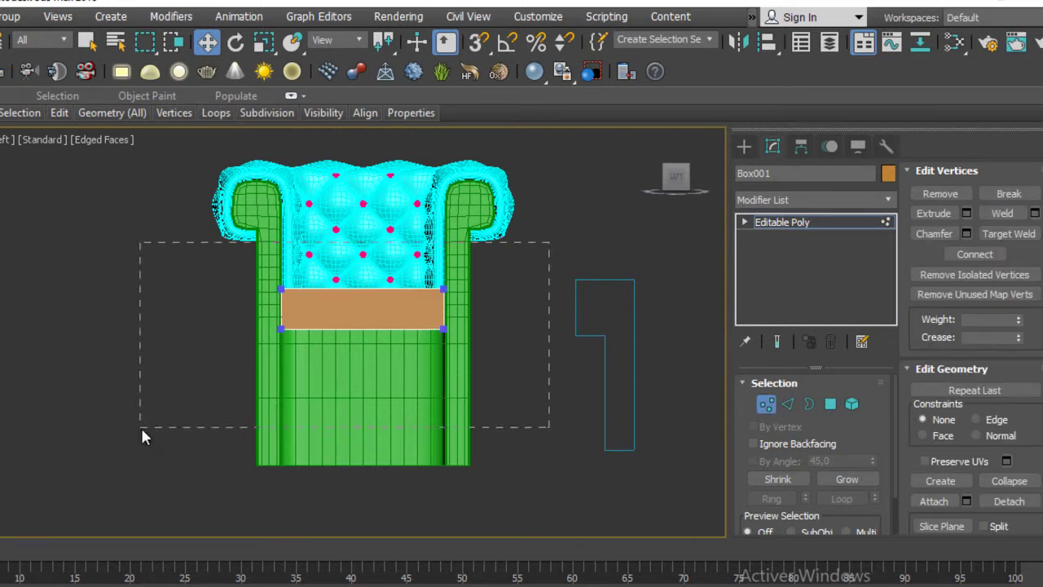
drag(142, 437, 142, 437)
scroll(463, 255, up, 3)
key(r)
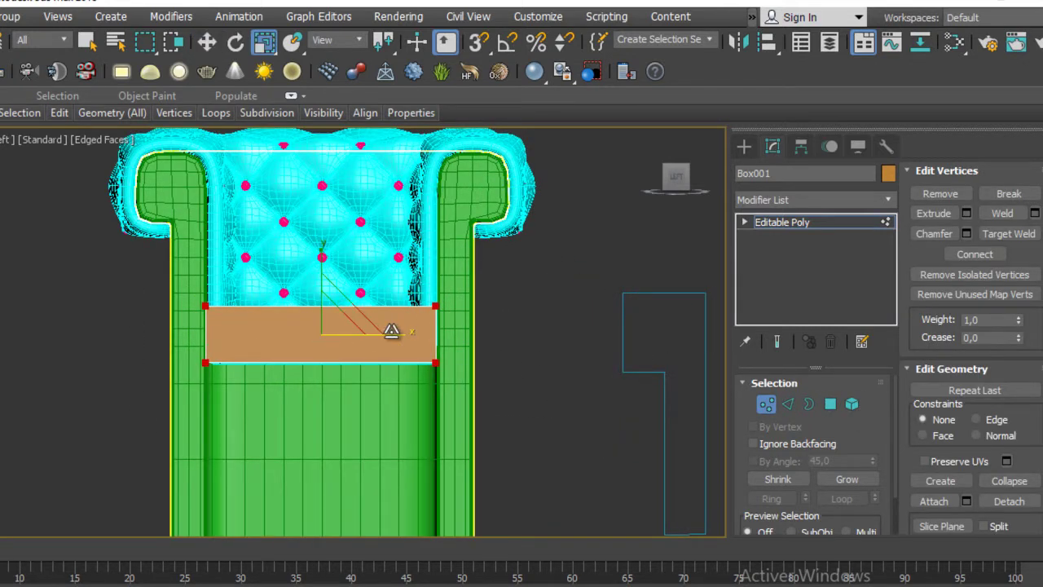
drag(389, 331, 382, 330)
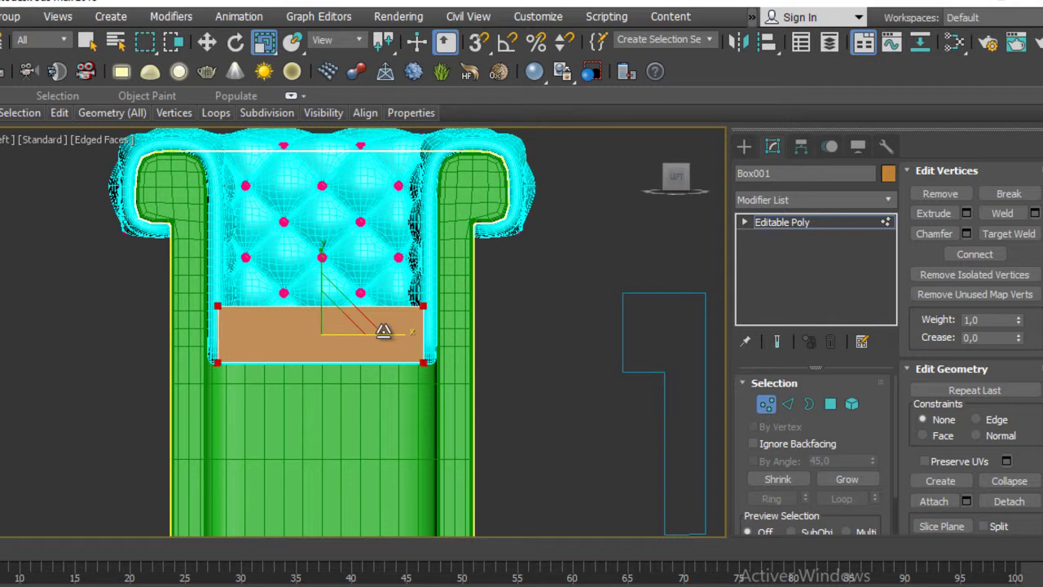
mouse_move(432, 248)
alt+middle_down()
mouse_move(466, 309)
mouse_move(503, 322)
mouse_move(414, 310)
mouse_move(421, 256)
mouse_move(431, 259)
alt+middle_up()
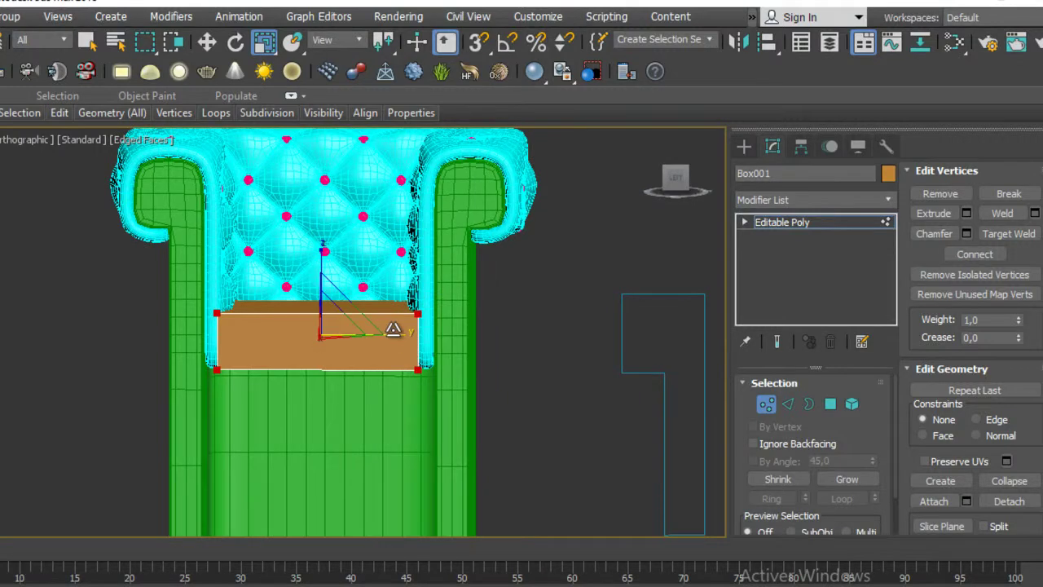
drag(391, 330, 392, 330)
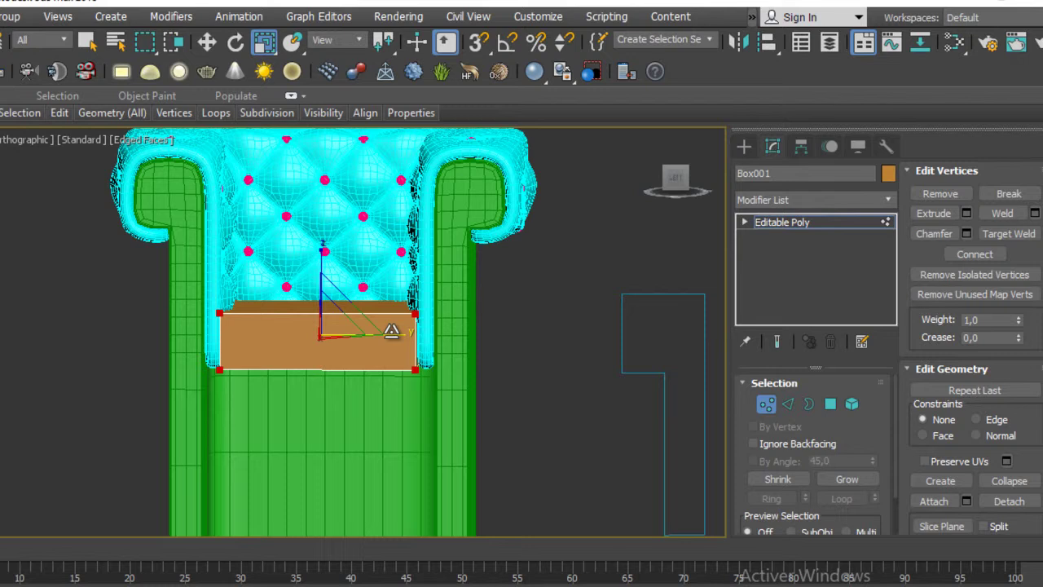
Step: Check the narrowed seat block from the side and return to object level
mouse_move(391, 330)
alt+middle_down()
mouse_move(309, 249)
mouse_move(373, 205)
mouse_move(391, 240)
mouse_move(384, 291)
alt+middle_up()
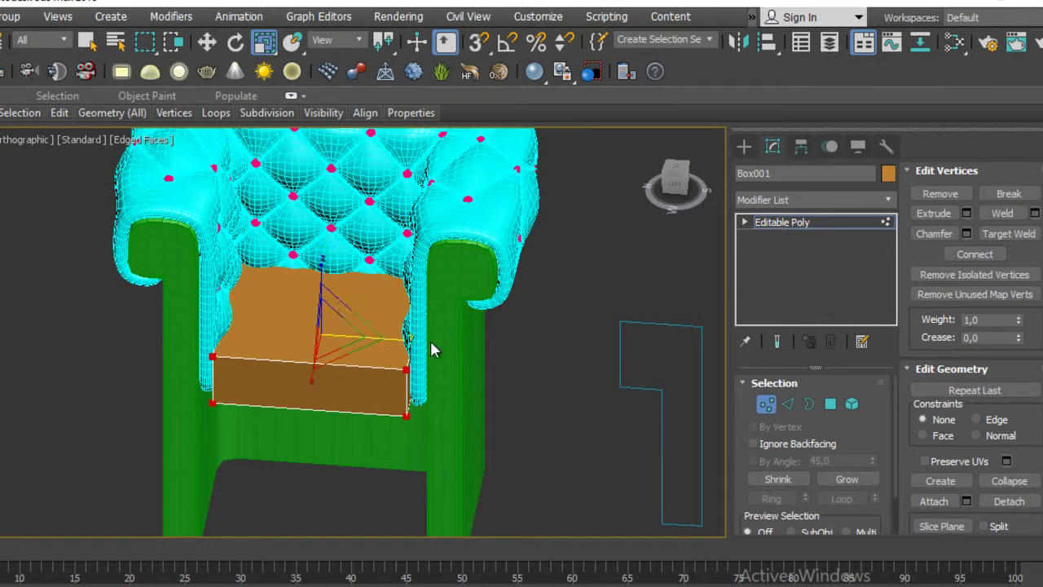
scroll(376, 169, down, 2)
scroll(375, 169, down, 2)
mouse_move(376, 169)
alt+middle_down()
mouse_move(435, 237)
mouse_move(391, 239)
mouse_move(363, 212)
alt+middle_up()
scroll(330, 198, up, 5)
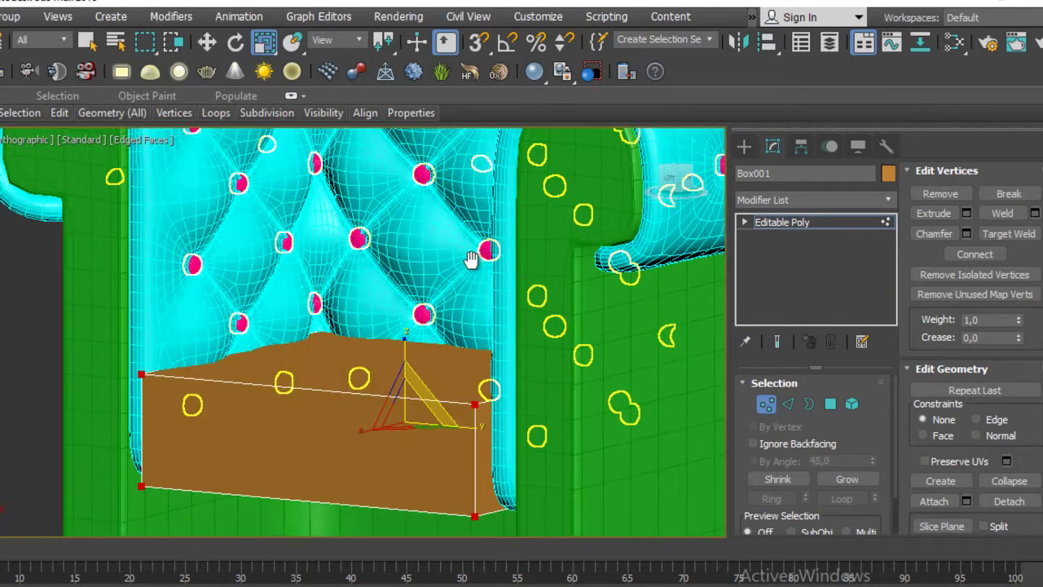
click(765, 405)
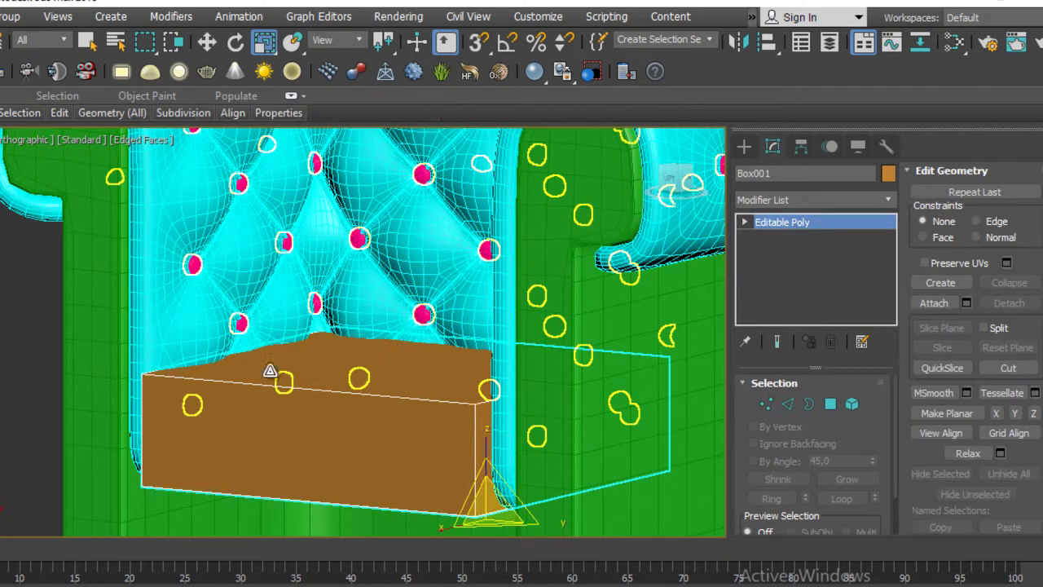
click(799, 200)
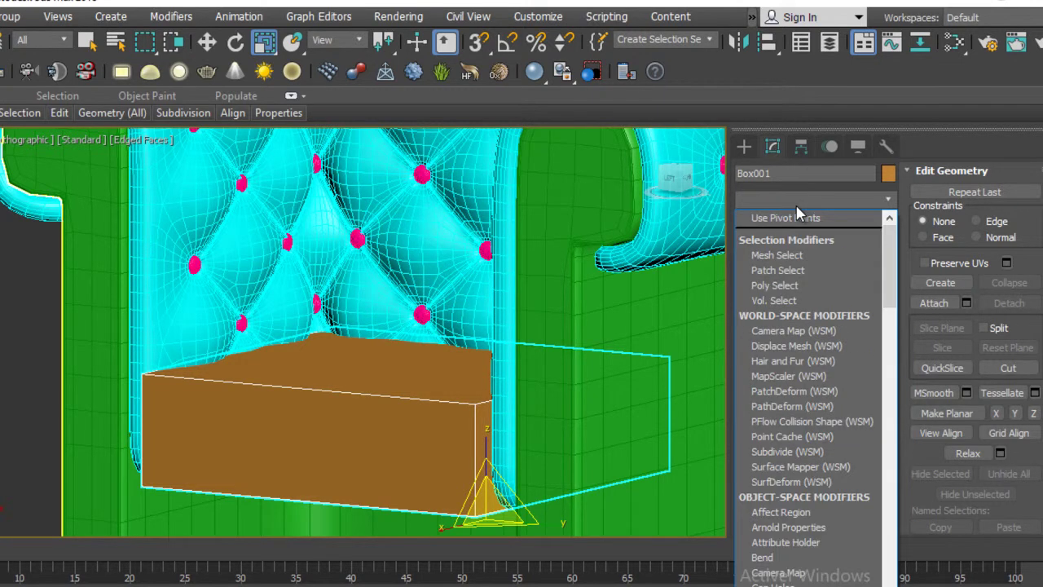
Step: Add TurboSmooth at 1 iteration to the seat box, toggling it off and on to compare
text(t)
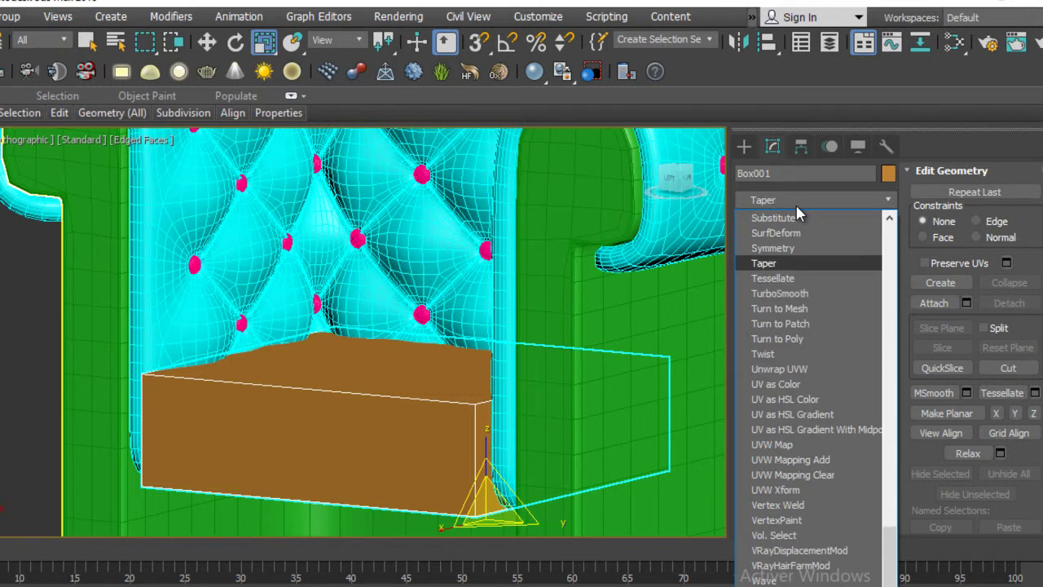
text(uo)
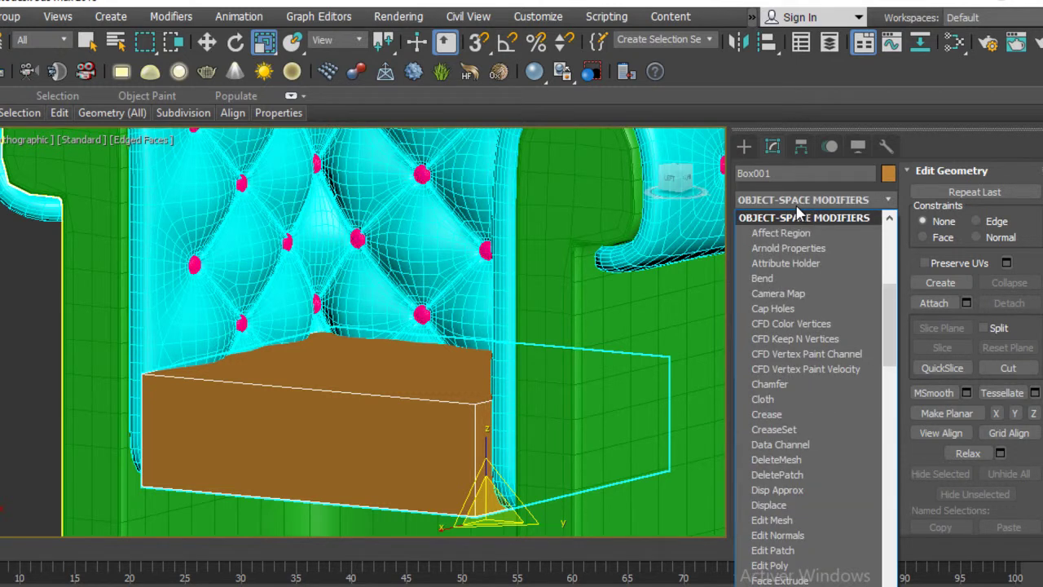
text(tu)
key(Return)
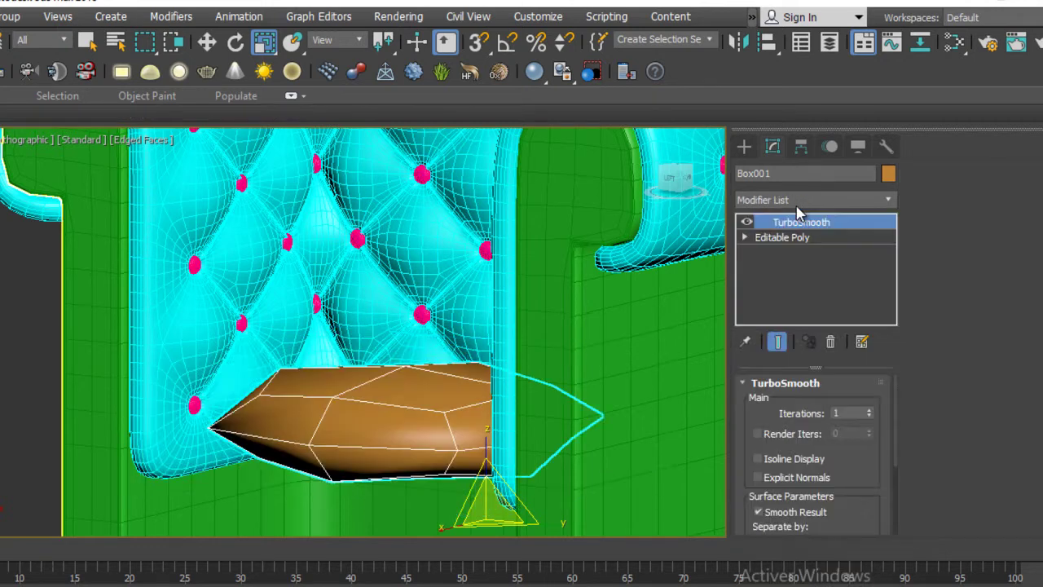
mouse_move(500, 342)
alt+middle_down()
mouse_move(553, 441)
mouse_move(544, 349)
alt+middle_up()
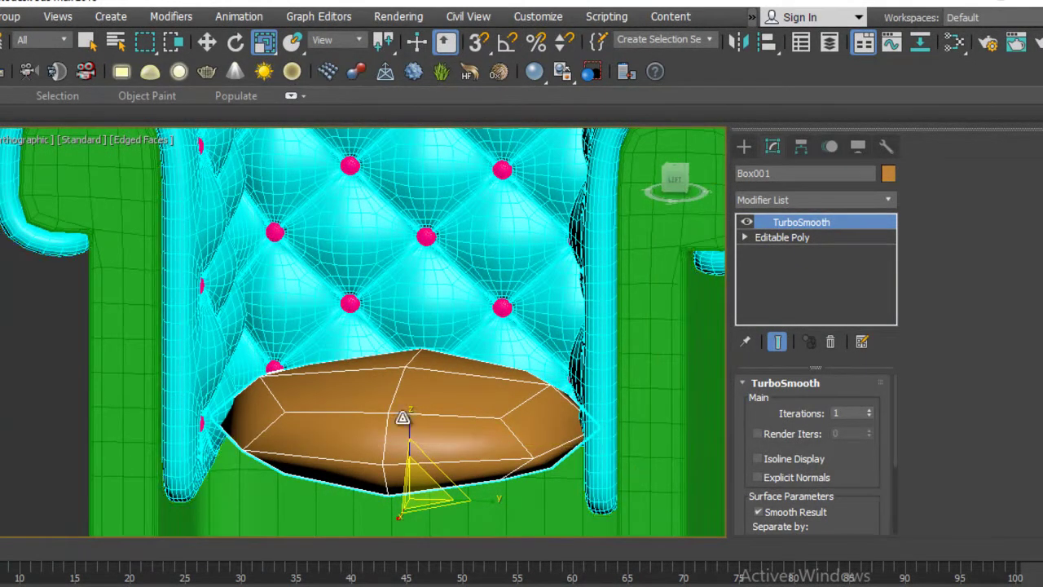
click(747, 225)
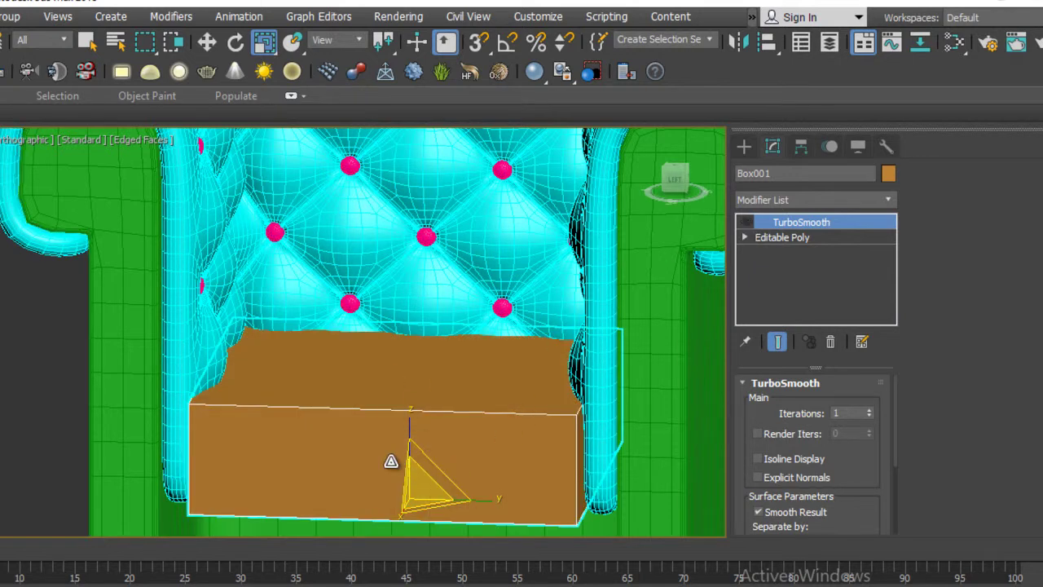
alt+middle_drag(640, 444, 532, 414)
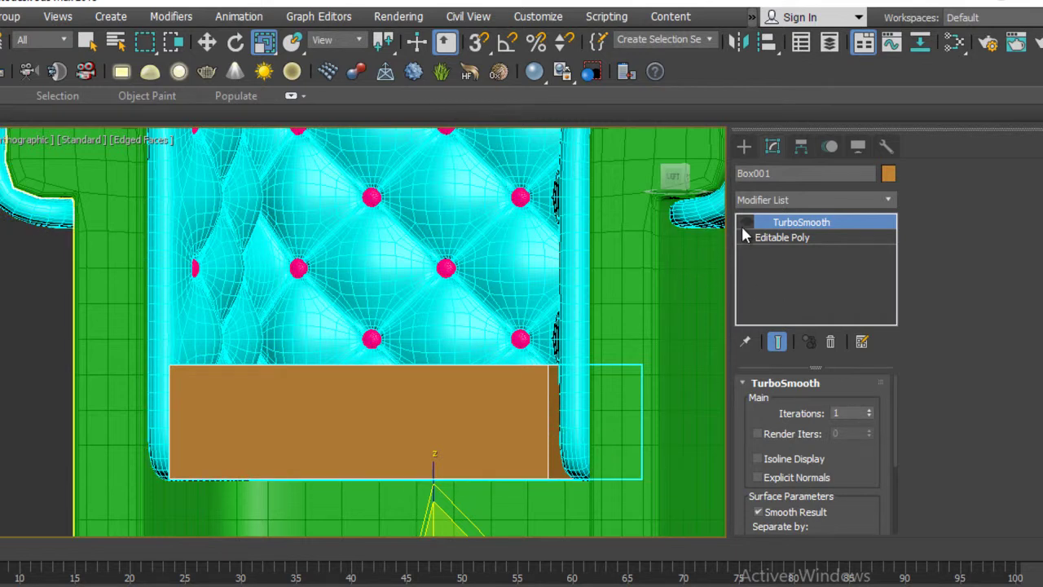
click(746, 222)
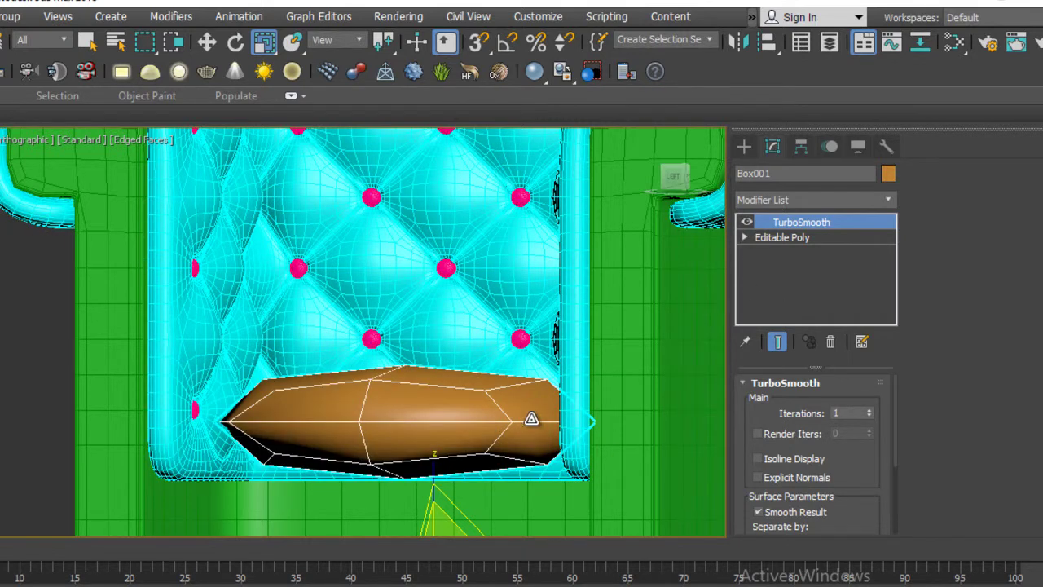
mouse_move(552, 287)
alt+middle_down()
mouse_move(361, 309)
mouse_move(349, 295)
alt+middle_up()
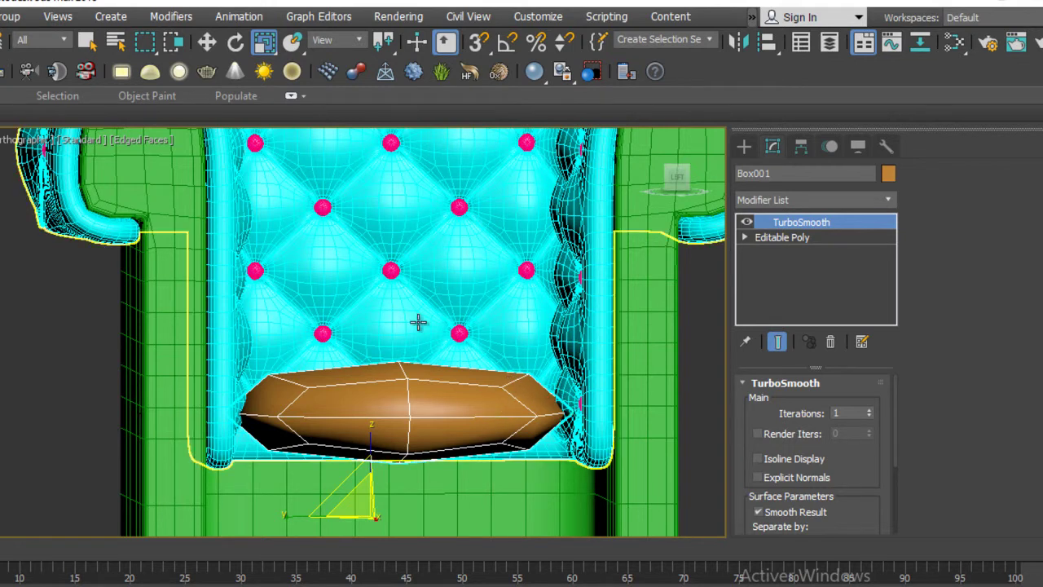
alt+middle_drag(540, 284, 502, 322)
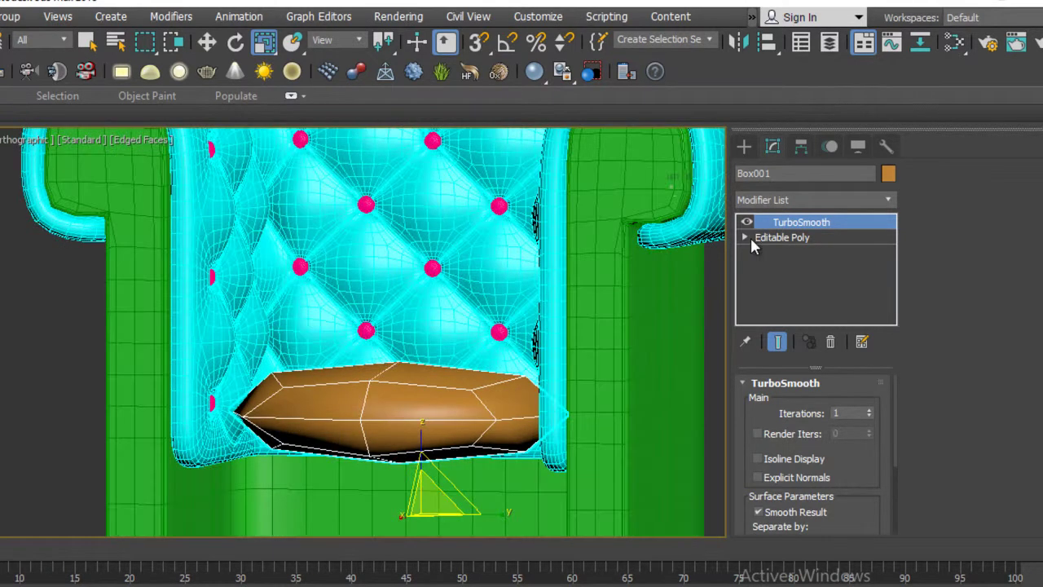
Step: Ring-select the cushion's edges in Edge mode with Show End Result enabled
click(803, 238)
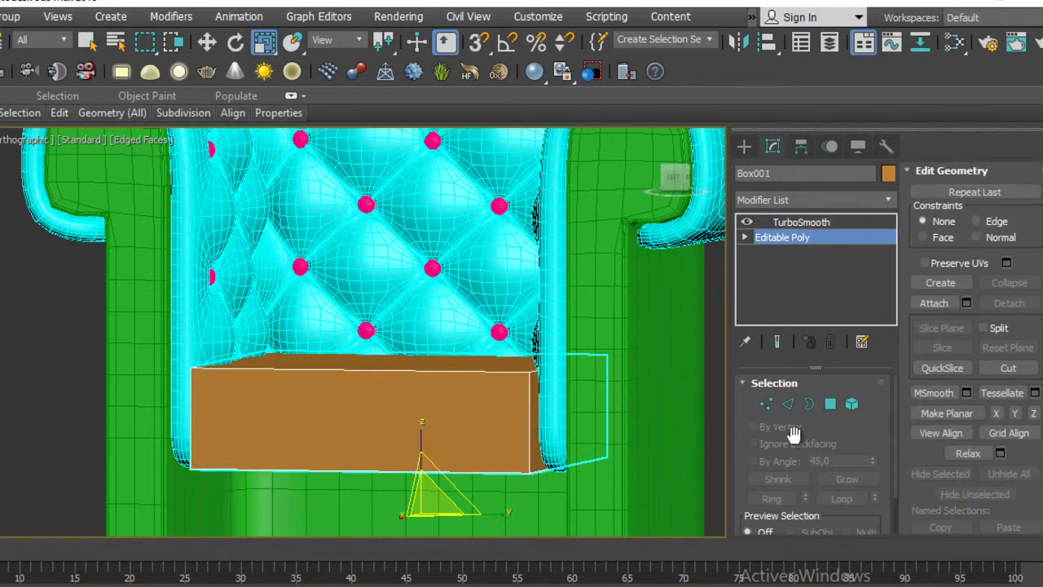
click(788, 405)
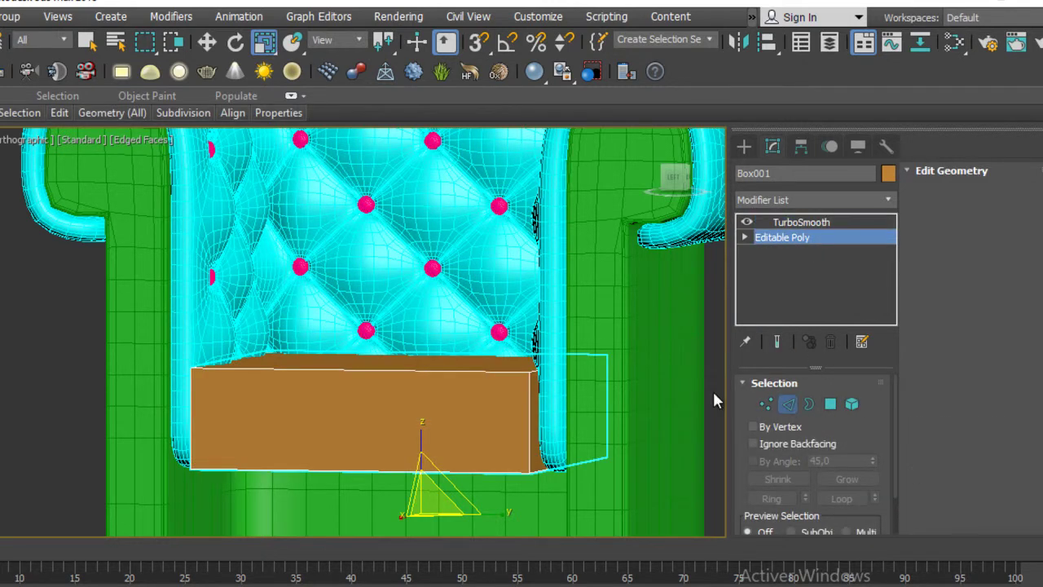
click(473, 371)
middle_drag(595, 358, 568, 359)
key(alt+r)
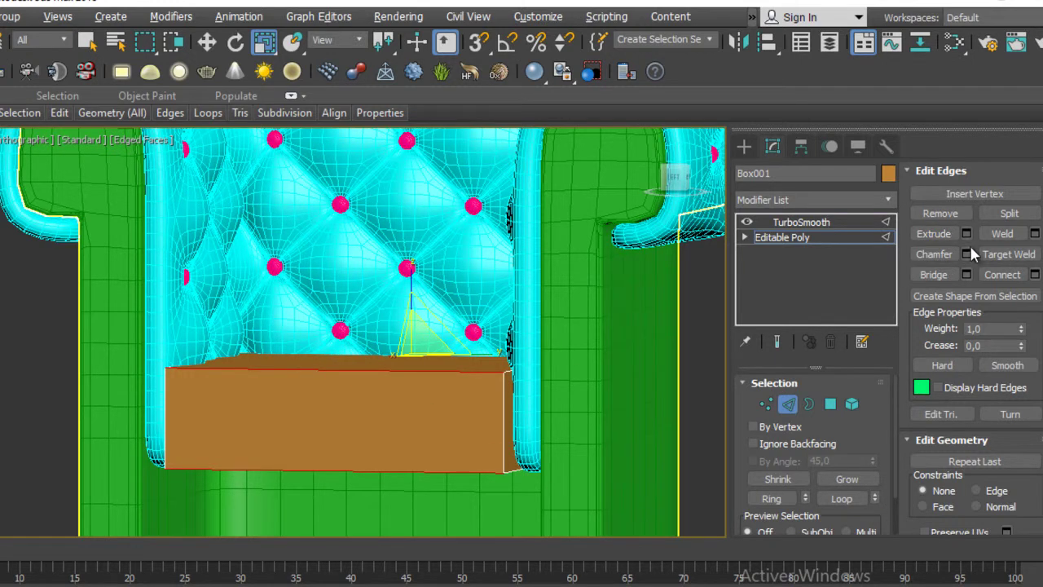
click(777, 341)
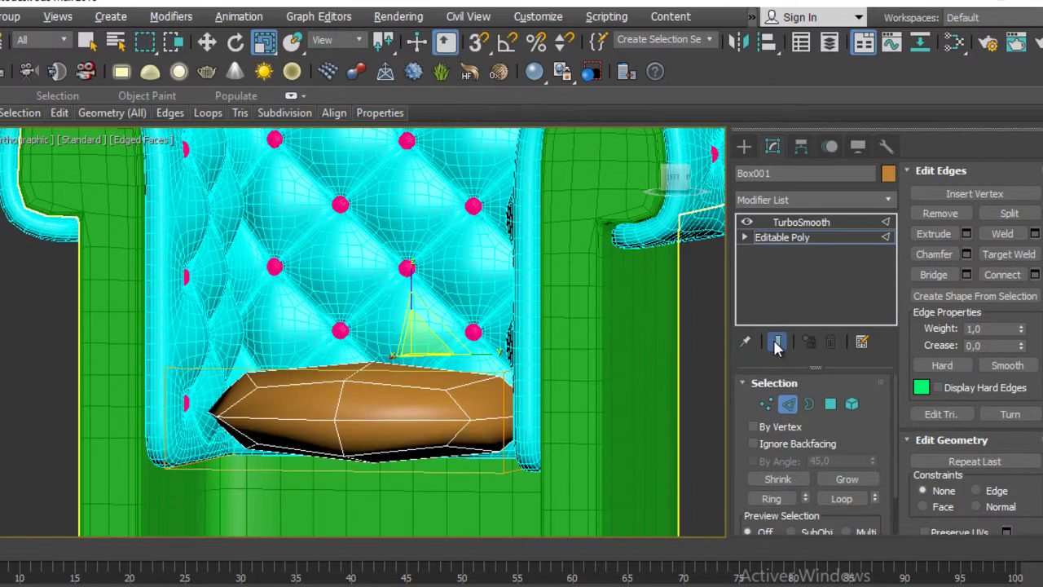
Step: Preview Connect Edges on the ring with 2 segments and pinch 89
click(1034, 274)
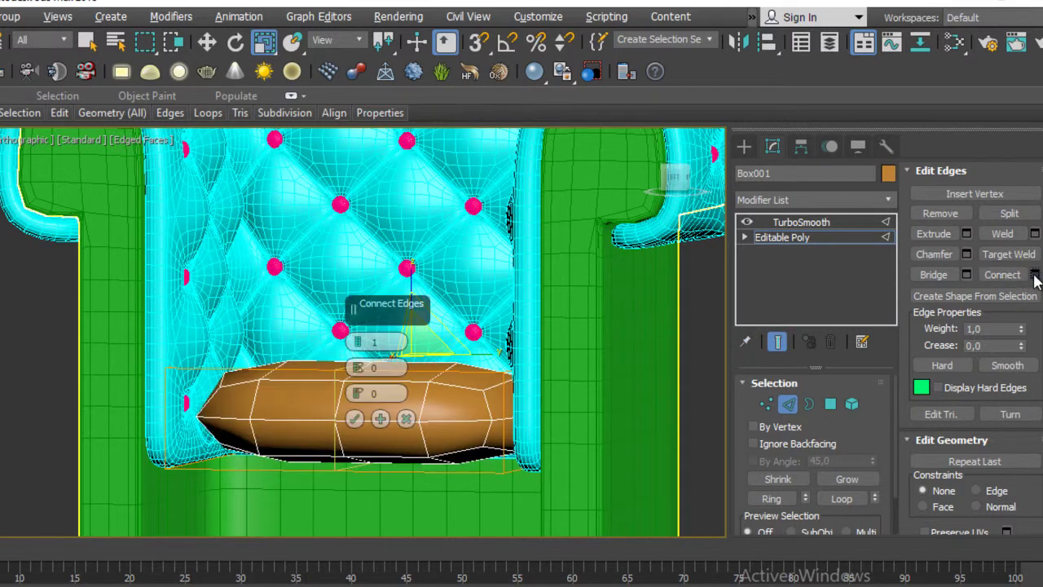
mouse_move(221, 307)
alt+middle_down()
mouse_move(209, 291)
mouse_move(298, 307)
mouse_move(263, 279)
mouse_move(245, 309)
alt+middle_up()
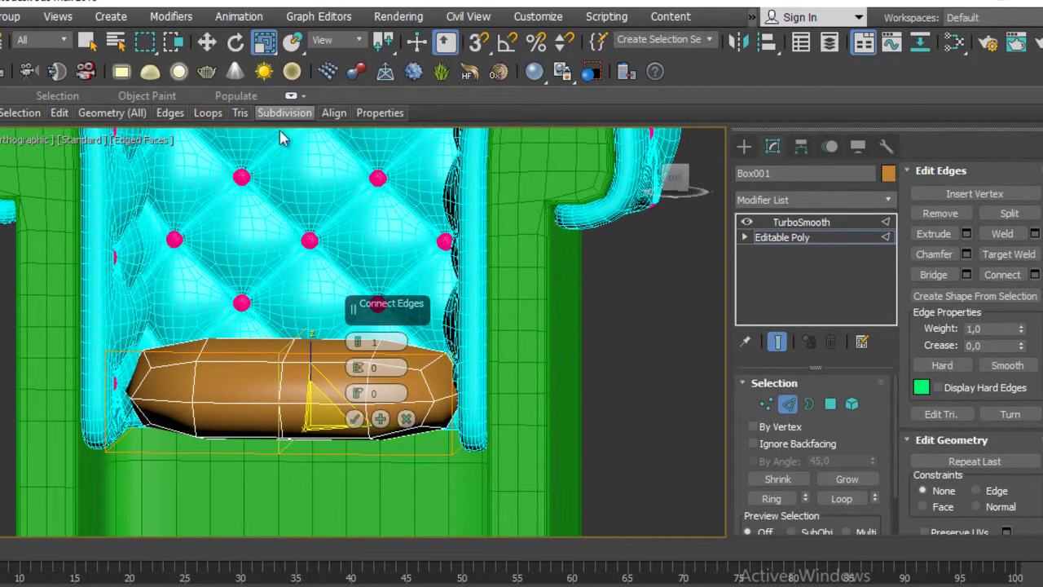
click(359, 342)
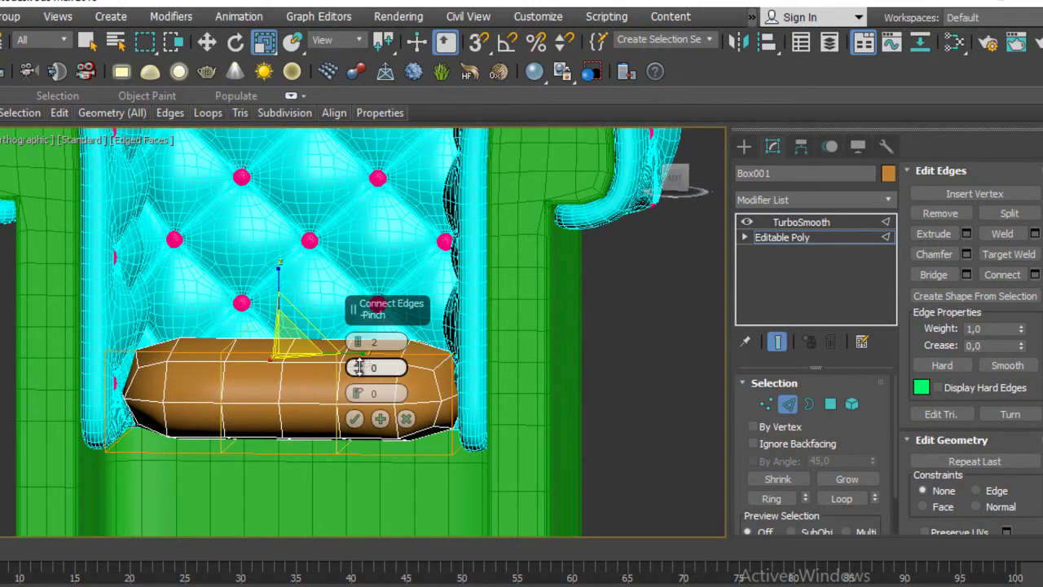
drag(358, 368, 298, 110)
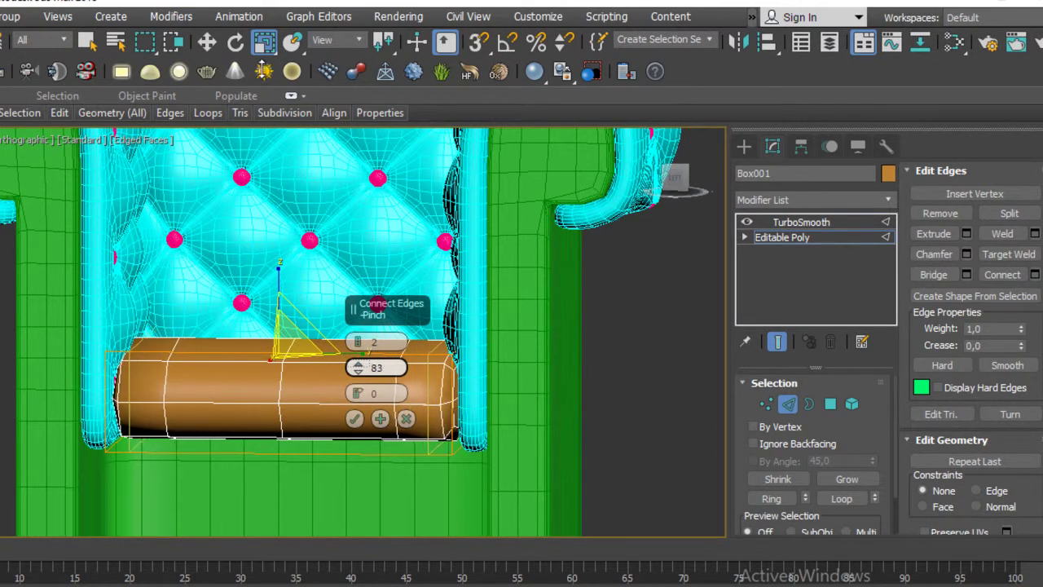
drag(299, 110, 247, 48)
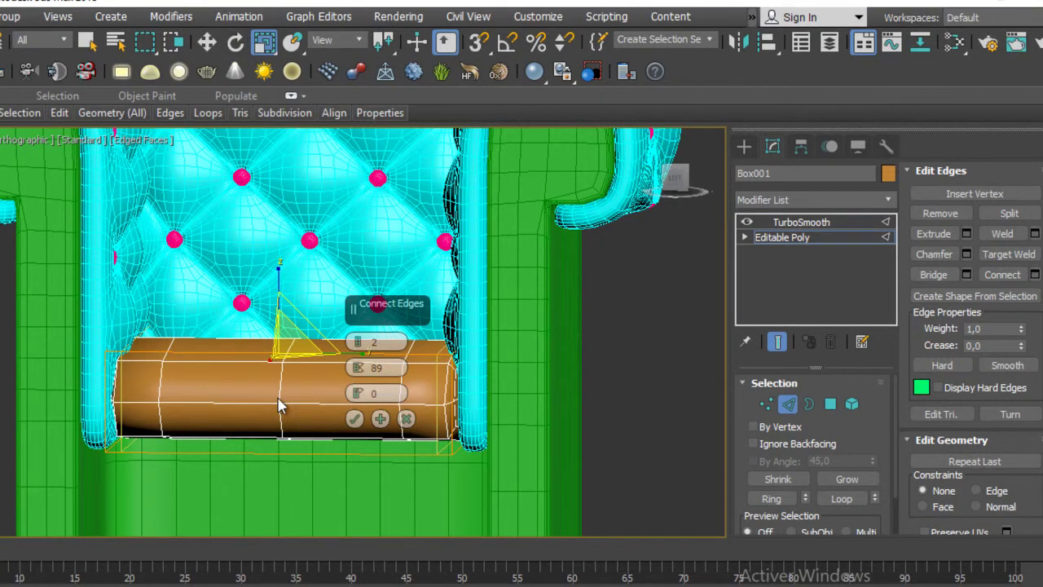
mouse_move(244, 303)
alt+middle_down()
mouse_move(207, 361)
mouse_move(163, 353)
mouse_move(220, 338)
alt+middle_up()
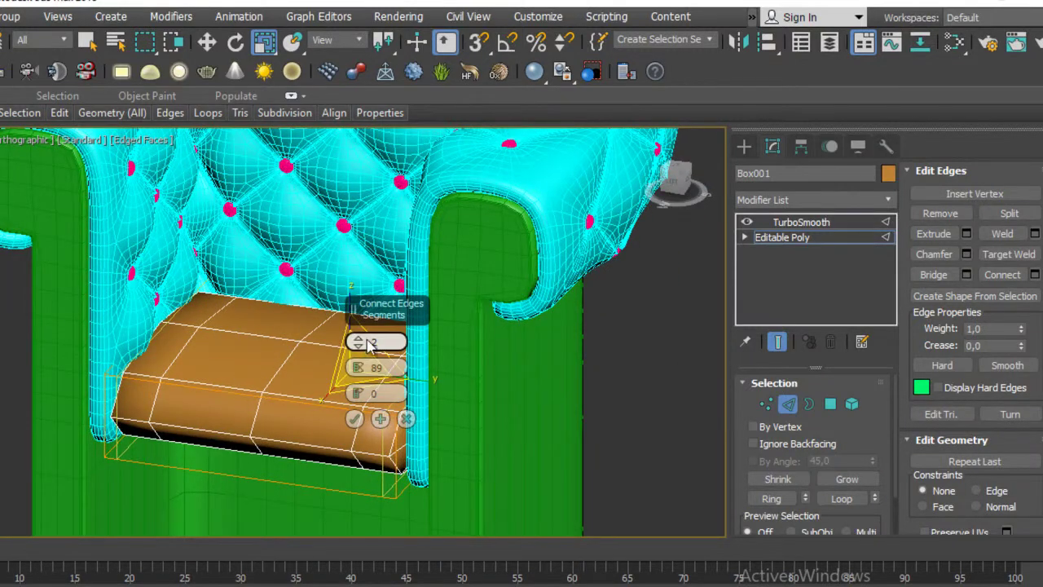
Step: Adjust the pinch slightly and commit the first connected edge loops
drag(362, 377, 365, 399)
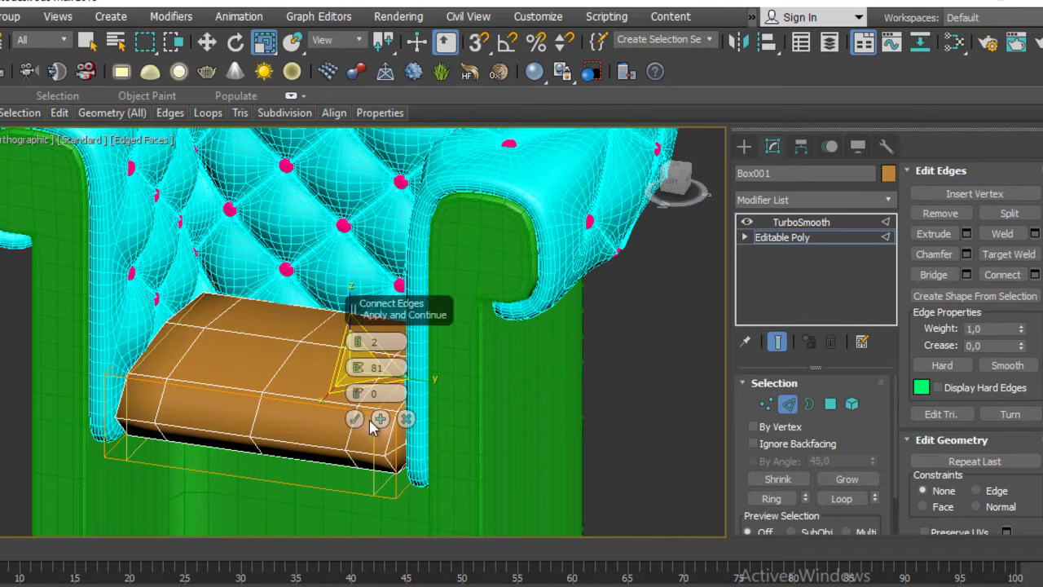
click(381, 420)
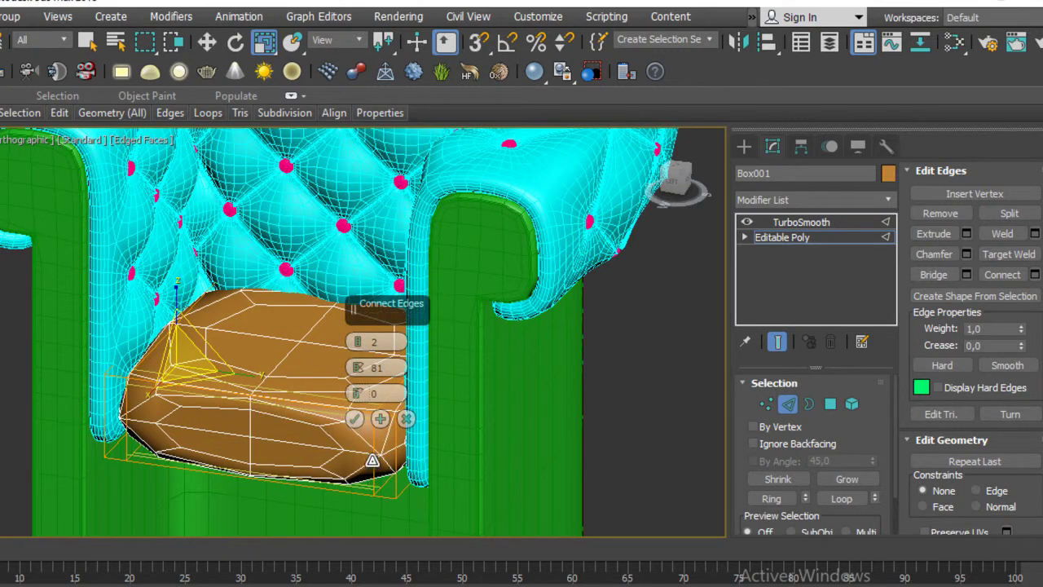
mouse_move(371, 460)
alt+middle_down()
mouse_move(559, 466)
mouse_move(500, 459)
mouse_move(450, 433)
mouse_move(558, 482)
mouse_move(640, 487)
mouse_move(500, 456)
alt+middle_up()
middle_drag(203, 325, 350, 314)
scroll(261, 329, up, 3)
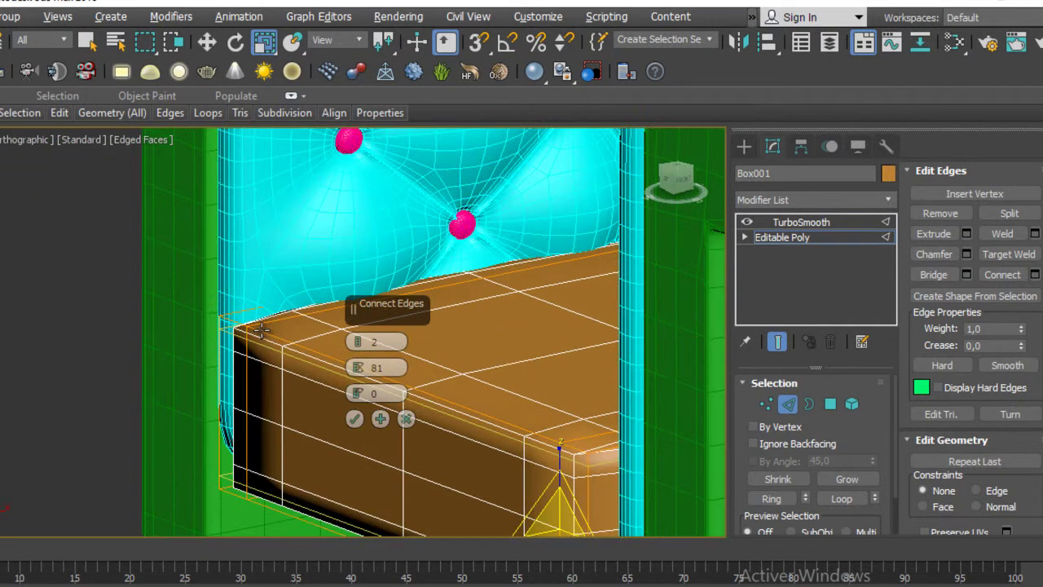
Step: Add two loops around the cushion sides pinched to 31, then isolate the cushion
drag(356, 367, 356, 480)
mouse_move(229, 312)
alt+middle_down()
mouse_move(290, 314)
mouse_move(359, 395)
alt+middle_up()
drag(358, 367, 364, 439)
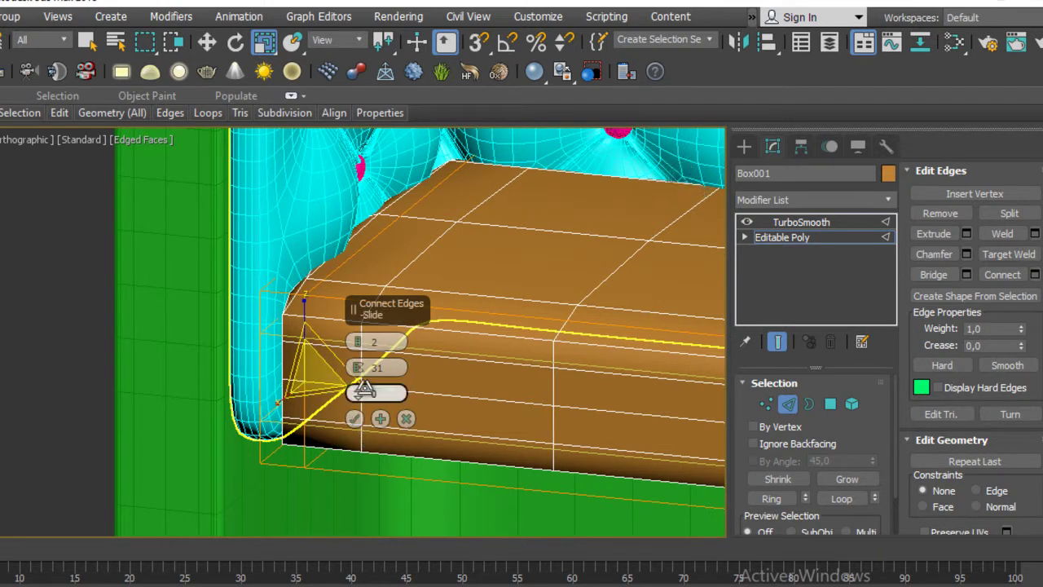
click(379, 418)
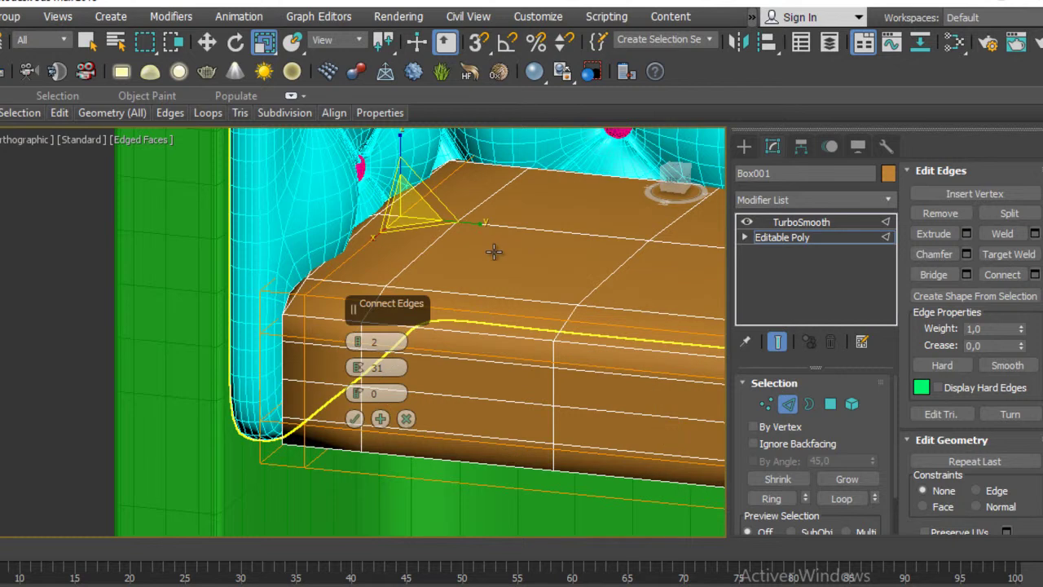
scroll(495, 248, down, 2)
key(Return)
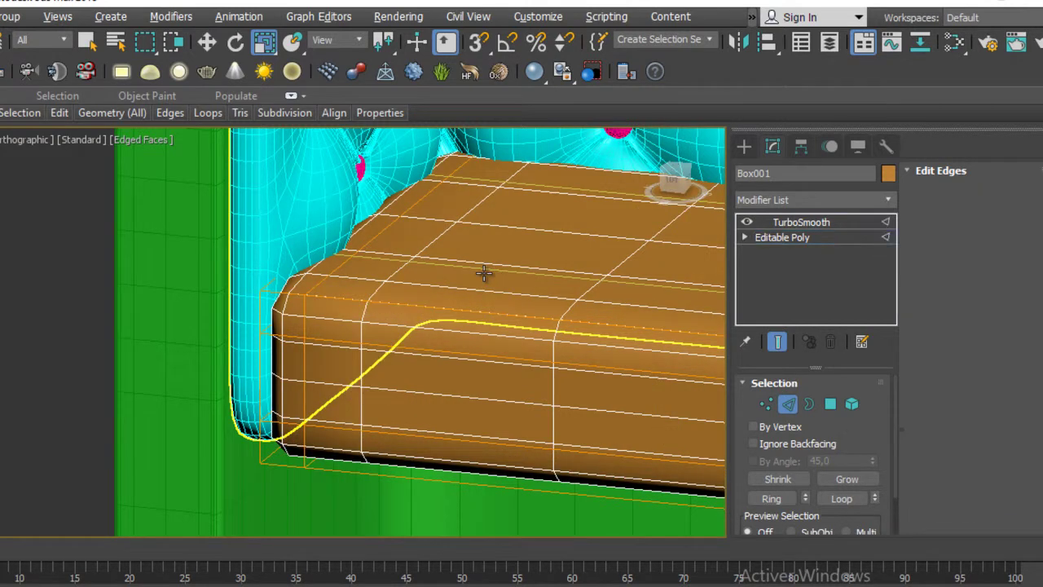
key(alt+q)
alt+middle_drag(374, 295, 235, 297)
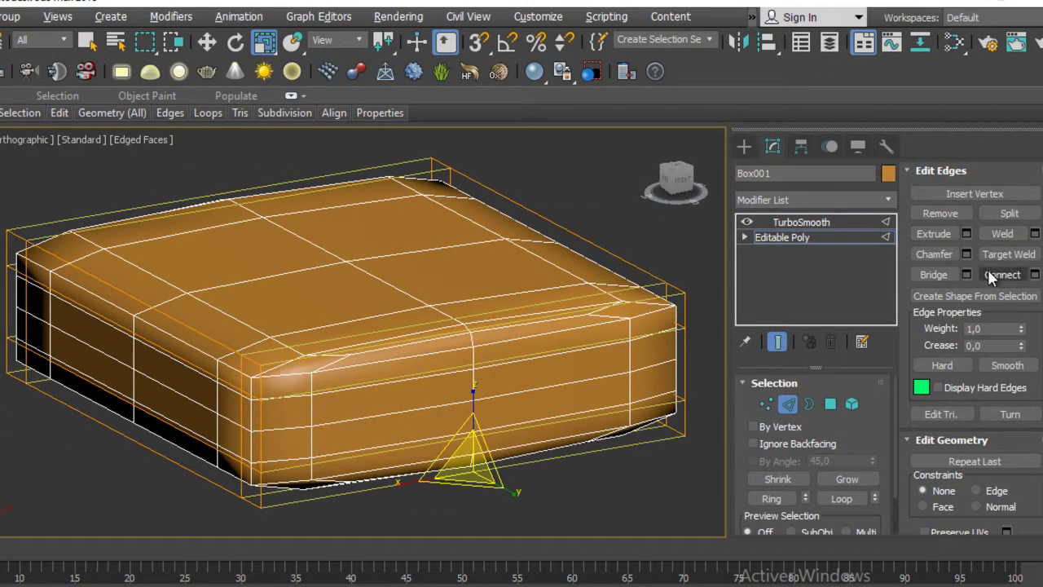
Step: Connect another pair of edge loops with 2 segments and pinch 81, then exit Edge mode
click(1035, 277)
mouse_move(368, 288)
alt+middle_down()
mouse_move(510, 356)
mouse_move(426, 302)
alt+middle_up()
scroll(521, 387, up, 2)
drag(358, 367, 339, 181)
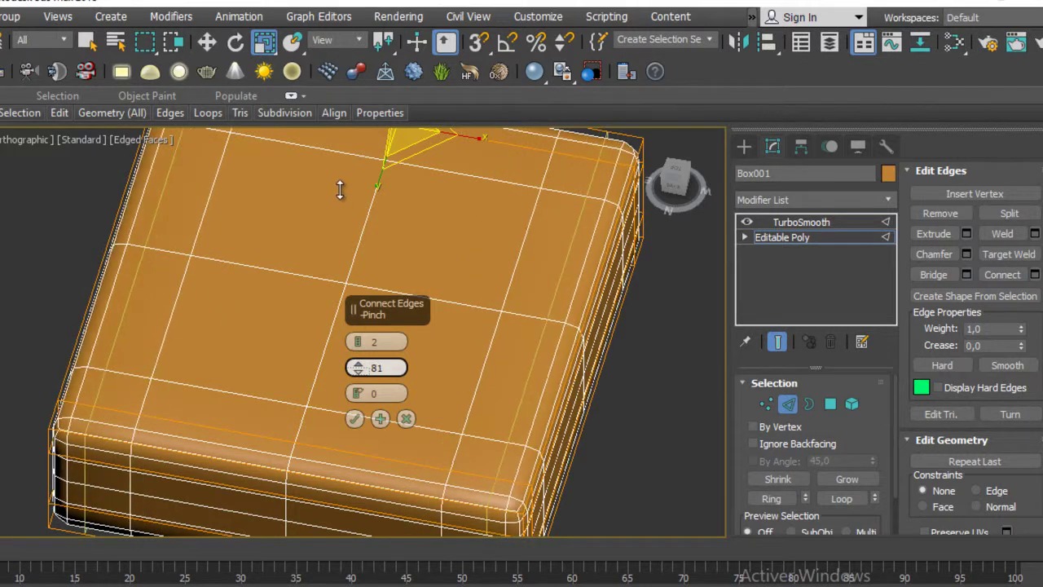
mouse_move(340, 182)
alt+middle_down()
mouse_move(462, 361)
mouse_move(465, 387)
alt+middle_up()
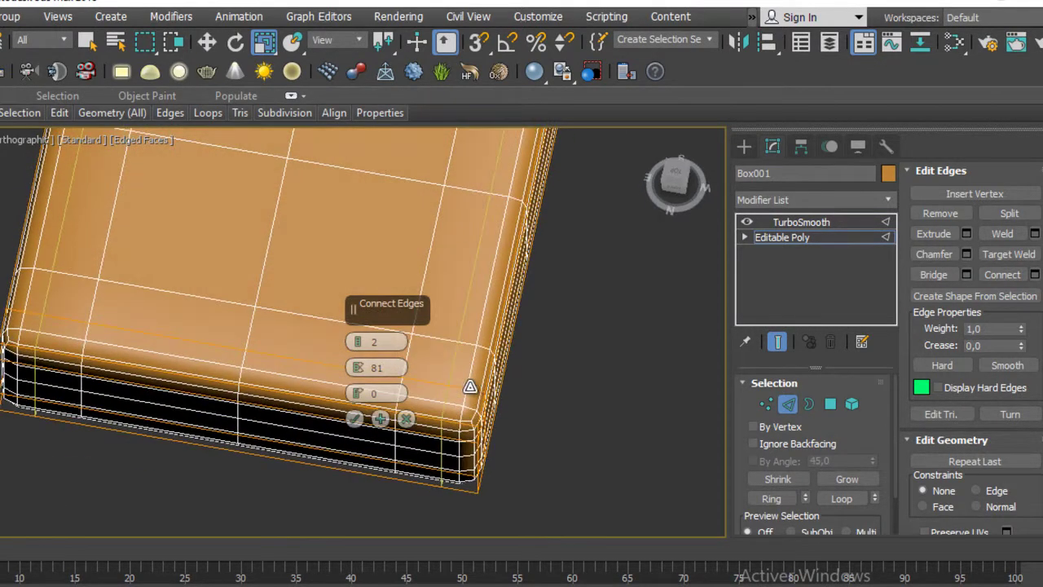
click(355, 418)
scroll(454, 372, down, 5)
mouse_move(454, 372)
alt+middle_down()
mouse_move(521, 423)
mouse_move(396, 350)
mouse_move(345, 336)
alt+middle_up()
scroll(387, 347, up, 4)
scroll(387, 347, up, 3)
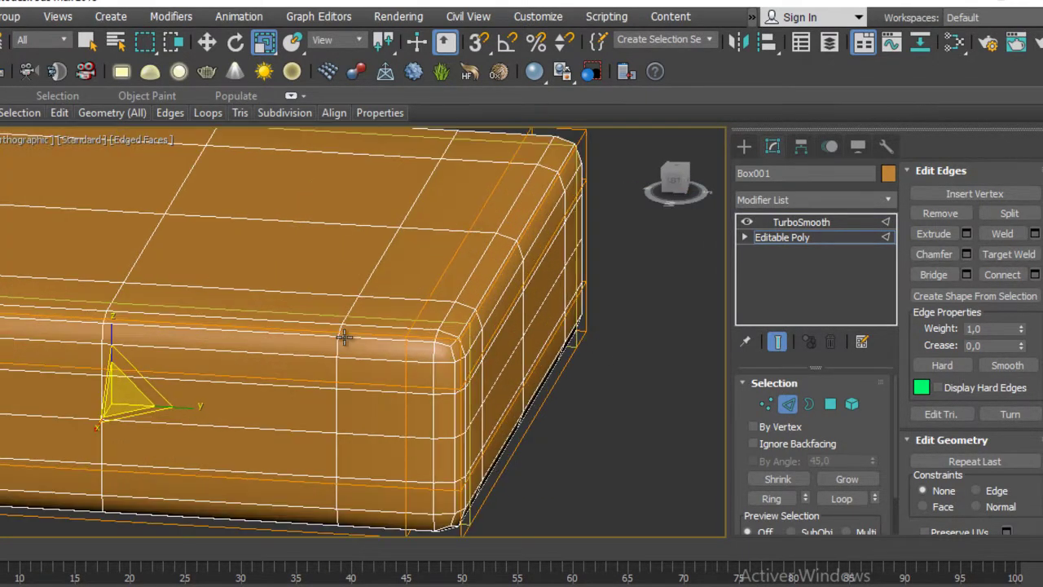
click(794, 411)
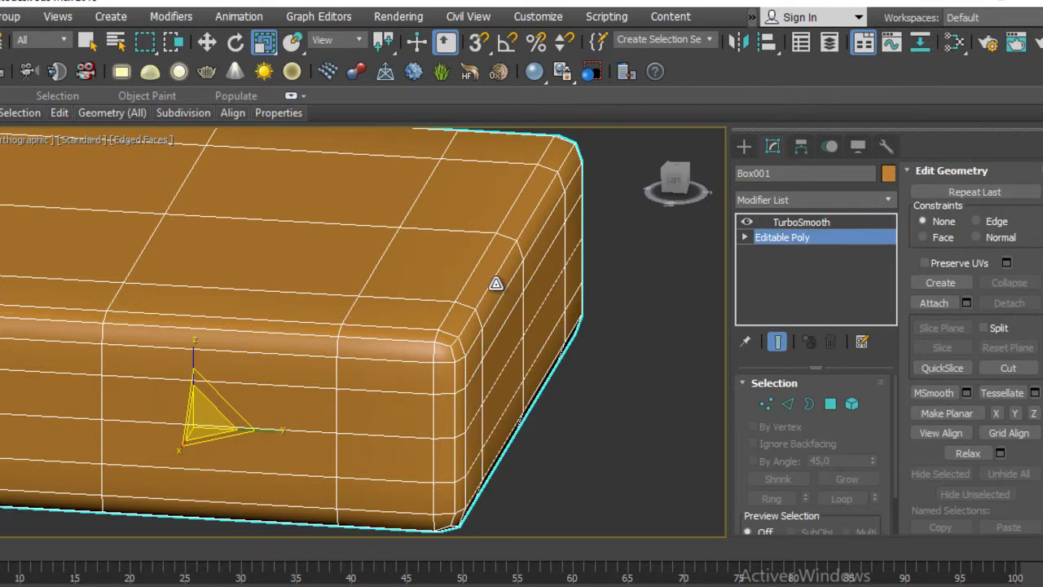
Step: With Show End Result off, select the cushion's top-right, front-top and right-side edges
click(788, 404)
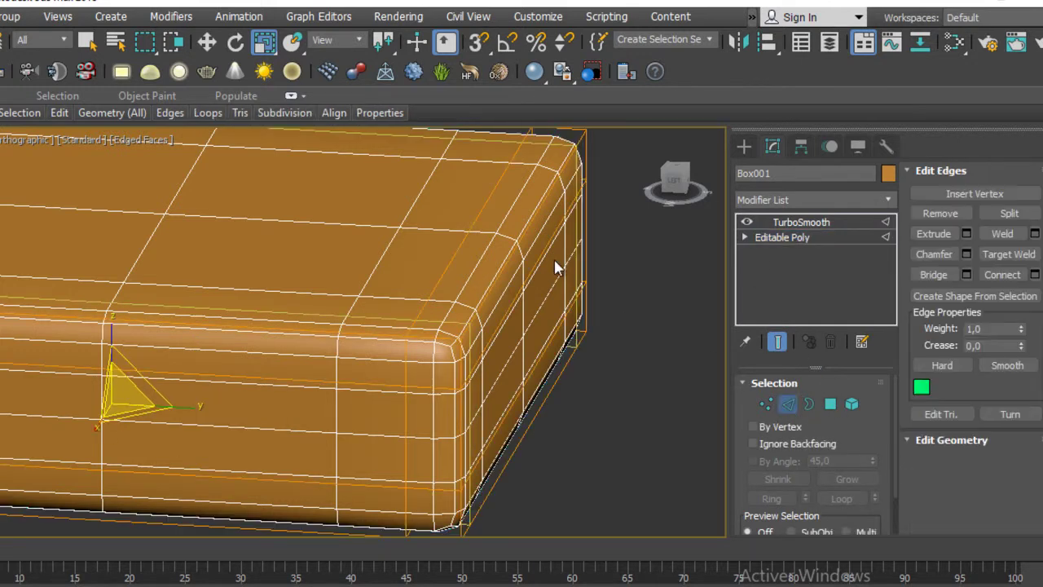
click(778, 343)
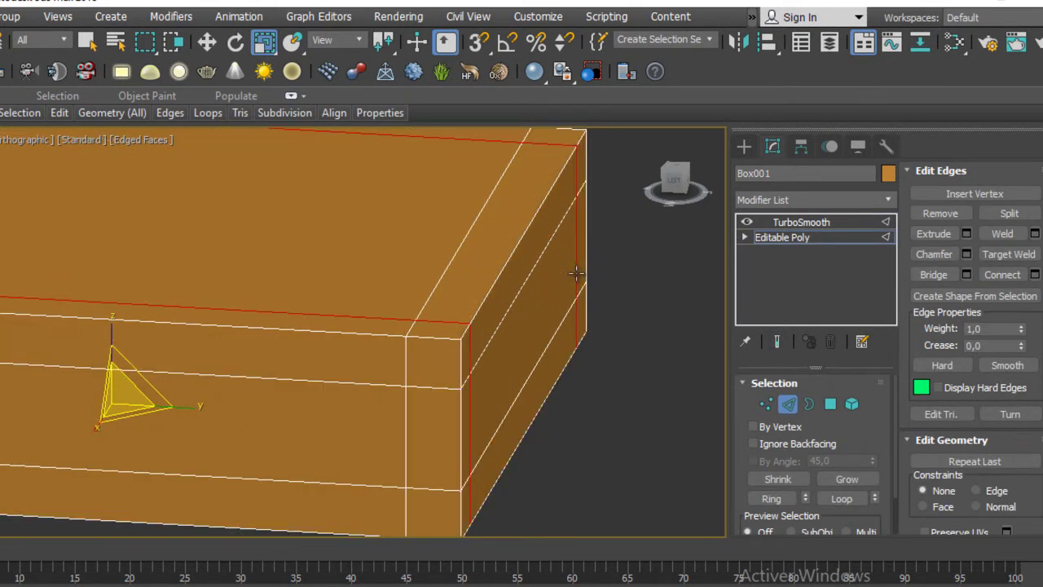
click(493, 293)
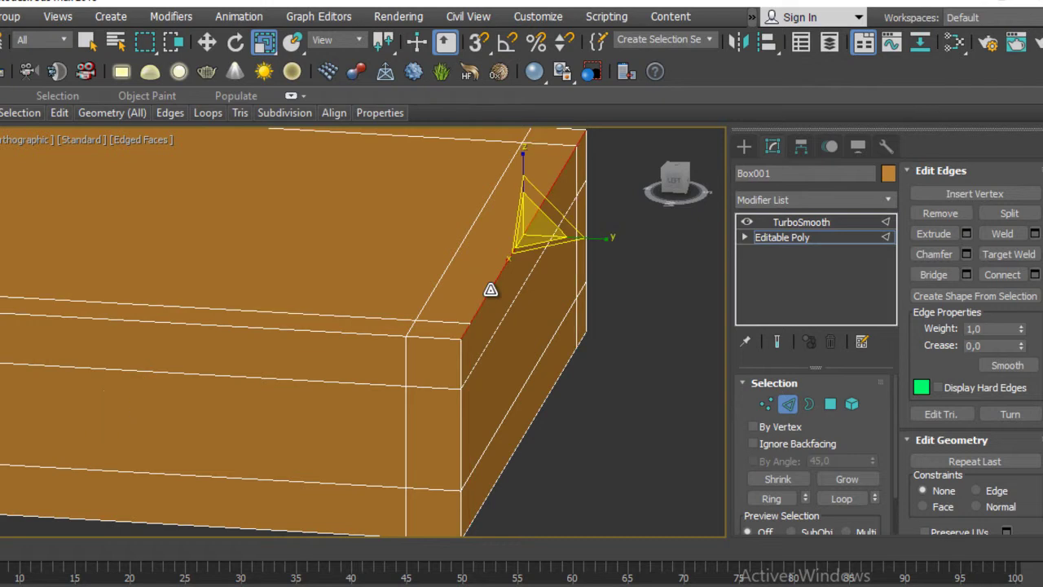
ctrl+click(431, 337)
ctrl+click(458, 357)
scroll(530, 350, down, 5)
ctrl+click(530, 391)
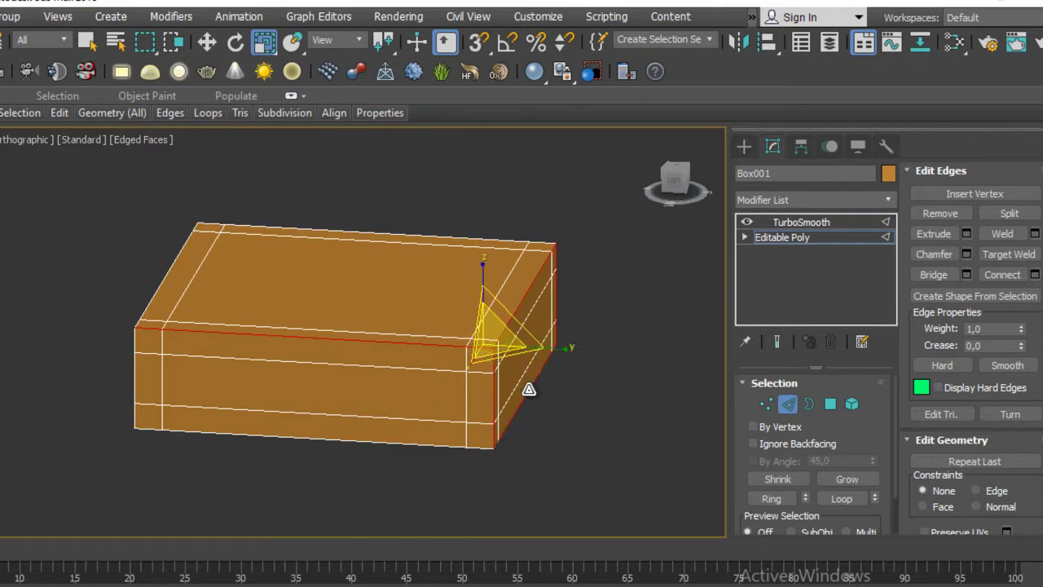
Step: Add the front top, bottom and corner edges, extending the selection around the rim
alt+middle_drag(249, 438, 407, 438)
ctrl+click(364, 397)
ctrl+click(299, 489)
key(ctrl+shift+c)
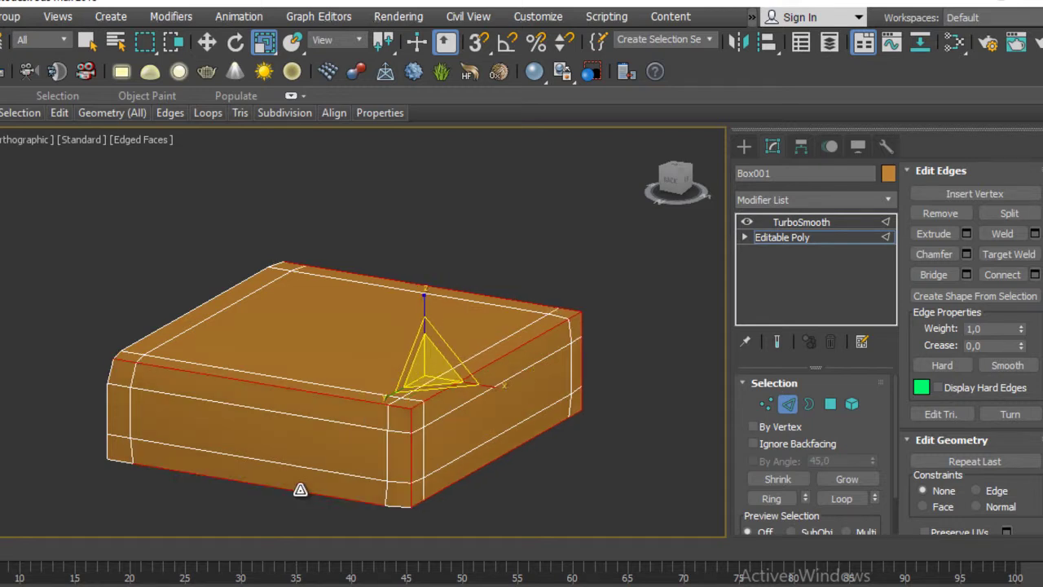
ctrl+click(108, 423)
ctrl+click(392, 508)
mouse_move(443, 454)
alt+middle_down()
mouse_move(44, 415)
mouse_move(659, 422)
mouse_move(628, 496)
mouse_move(562, 368)
alt+middle_up()
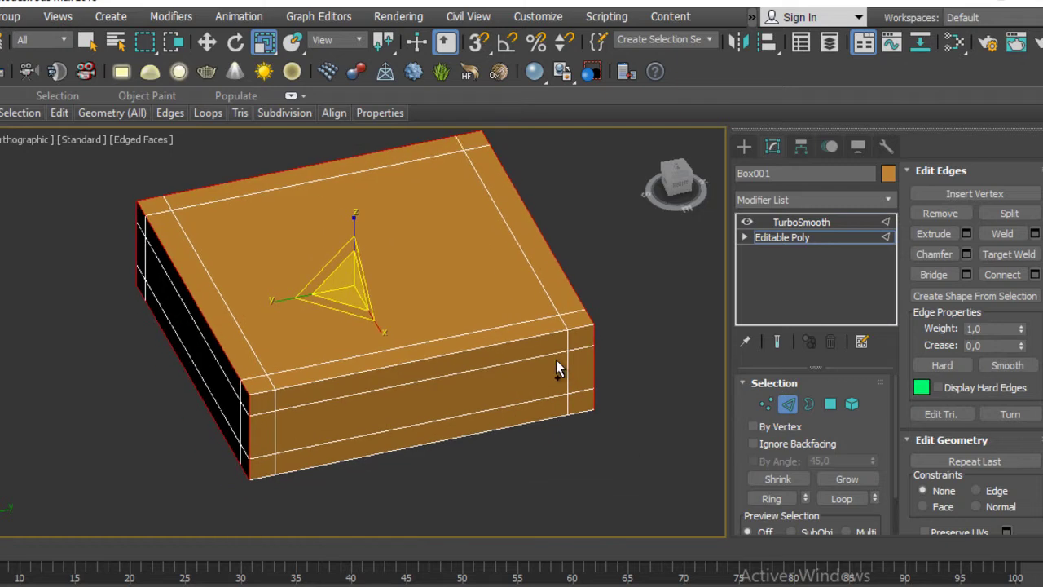
ctrl+click(535, 423)
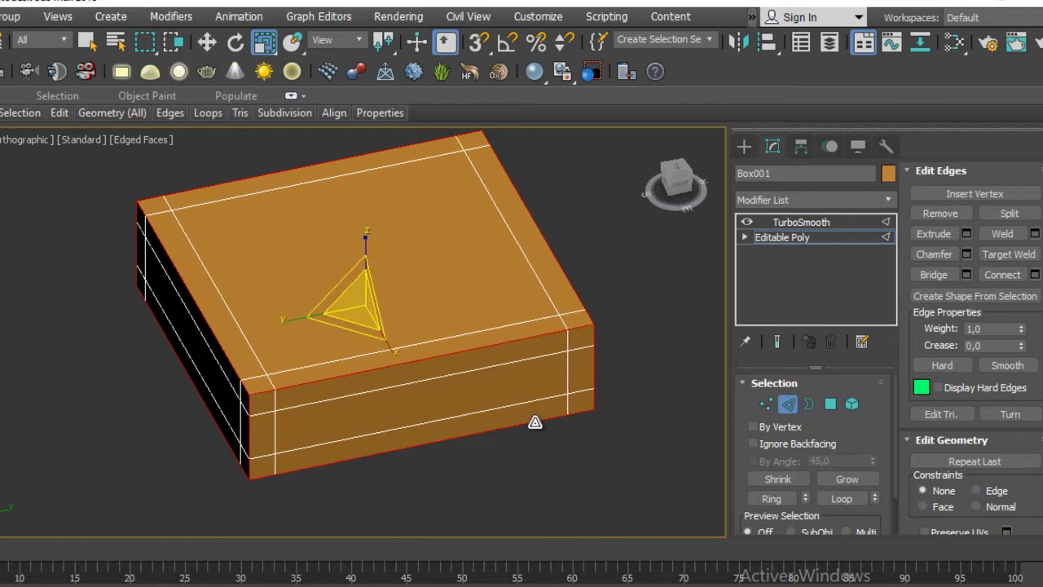
mouse_move(531, 421)
alt+middle_down()
mouse_move(645, 426)
mouse_move(570, 411)
alt+middle_up()
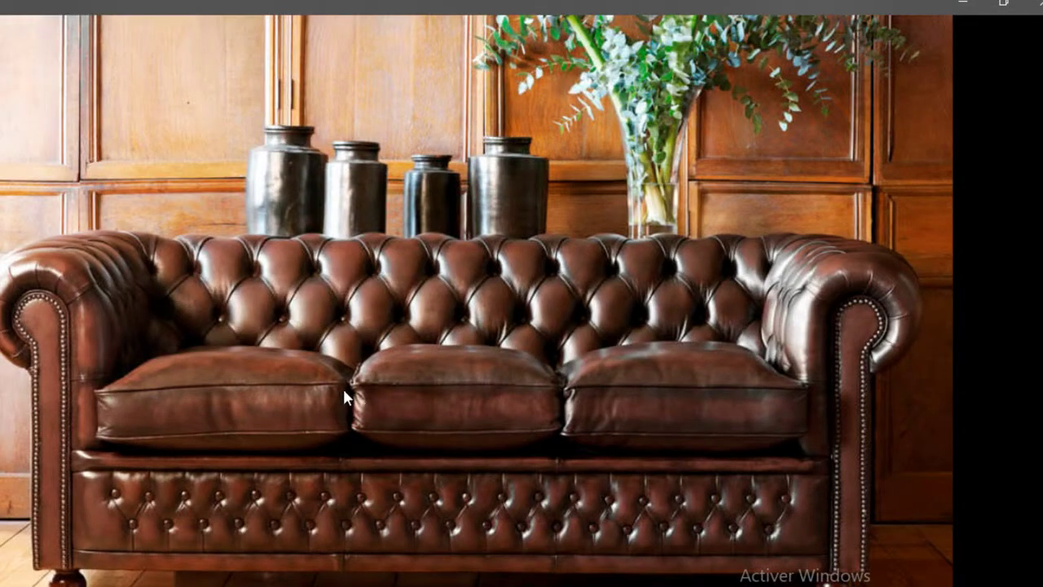
Step: Compare the armchair dimension drawing with the leather sofa photo, then recentre the cushion box in 3ds Max
key(Right)
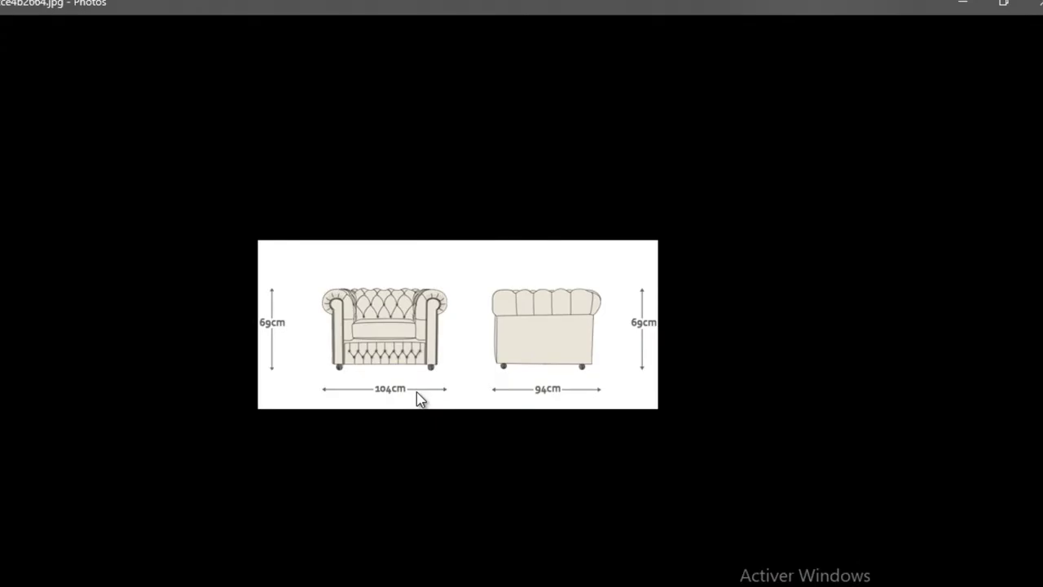
key(Left)
ctrl+scroll(368, 384, up, 2)
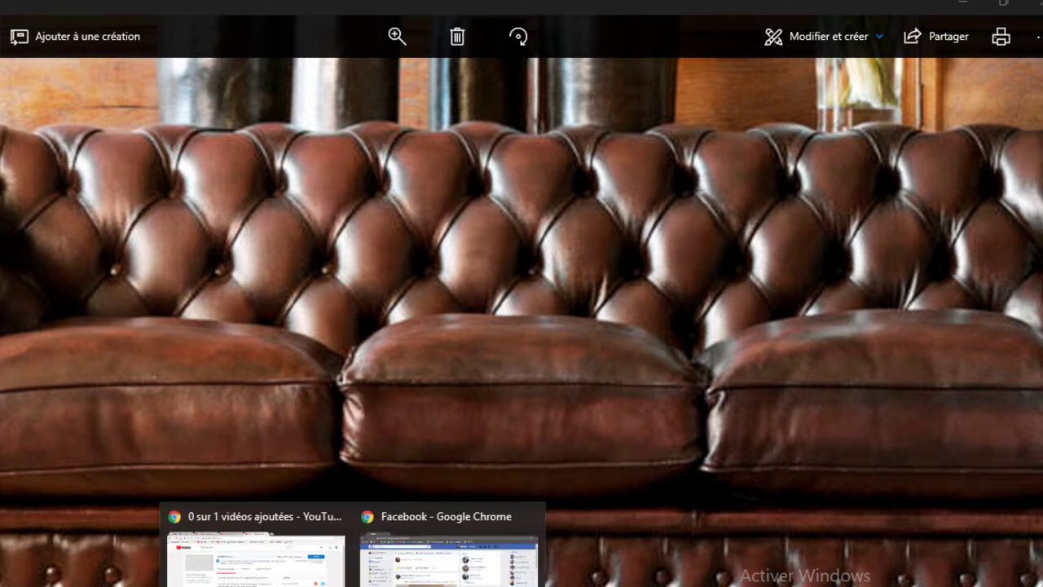
click(531, 516)
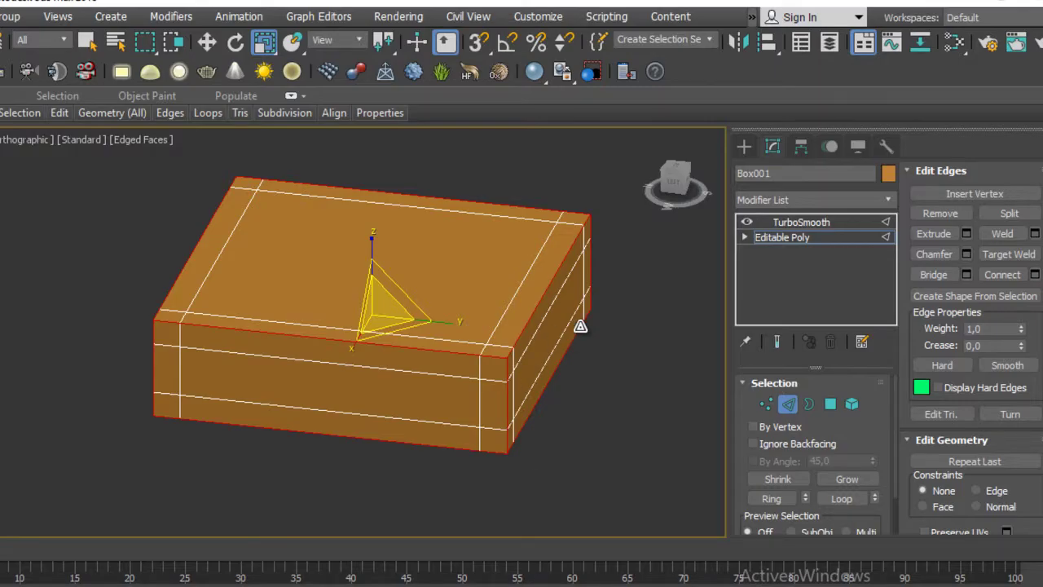
middle_drag(580, 326, 525, 373)
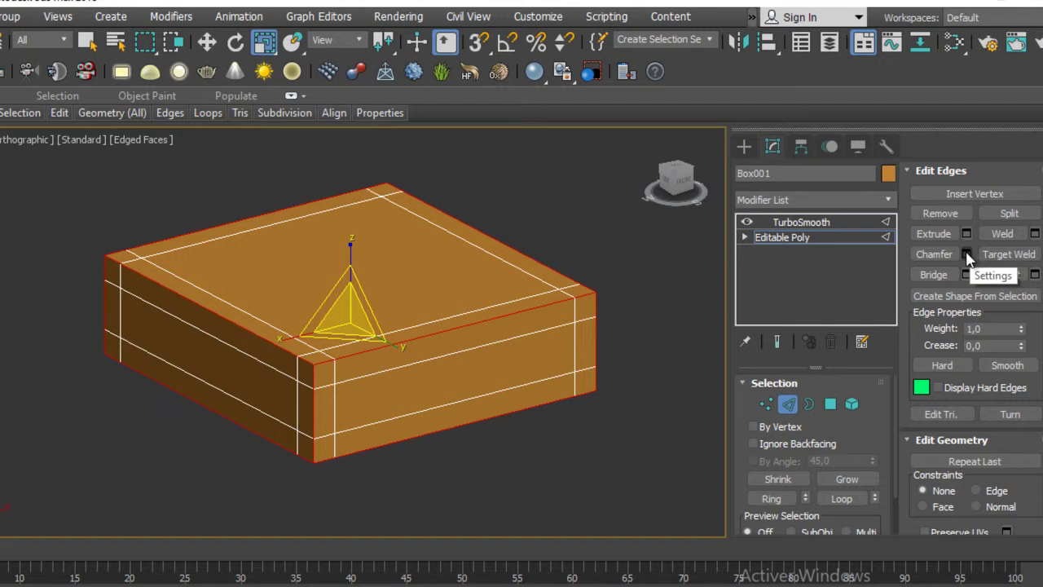
Step: Chamfer the selected rim edges by 1,672 with 1 segment, checking the smoothed corner before committing
click(966, 254)
scroll(520, 298, up, 3)
scroll(598, 239, up, 2)
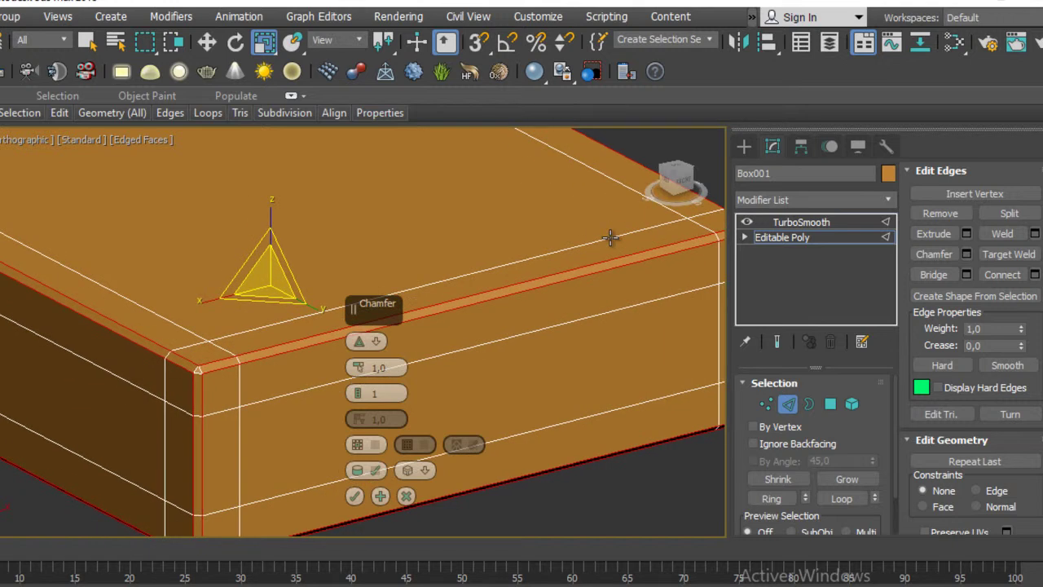
drag(359, 371, 357, 365)
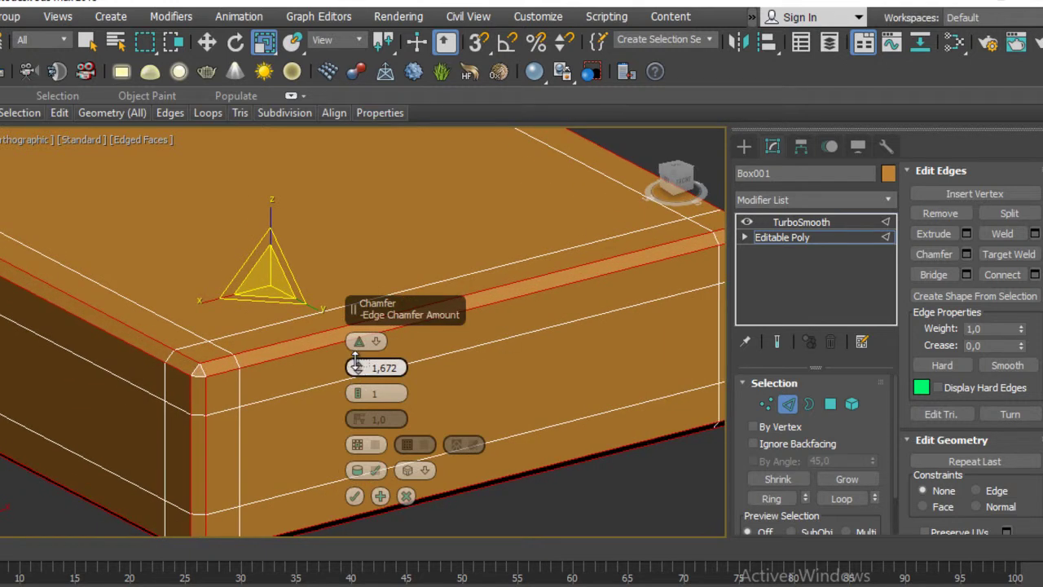
click(781, 341)
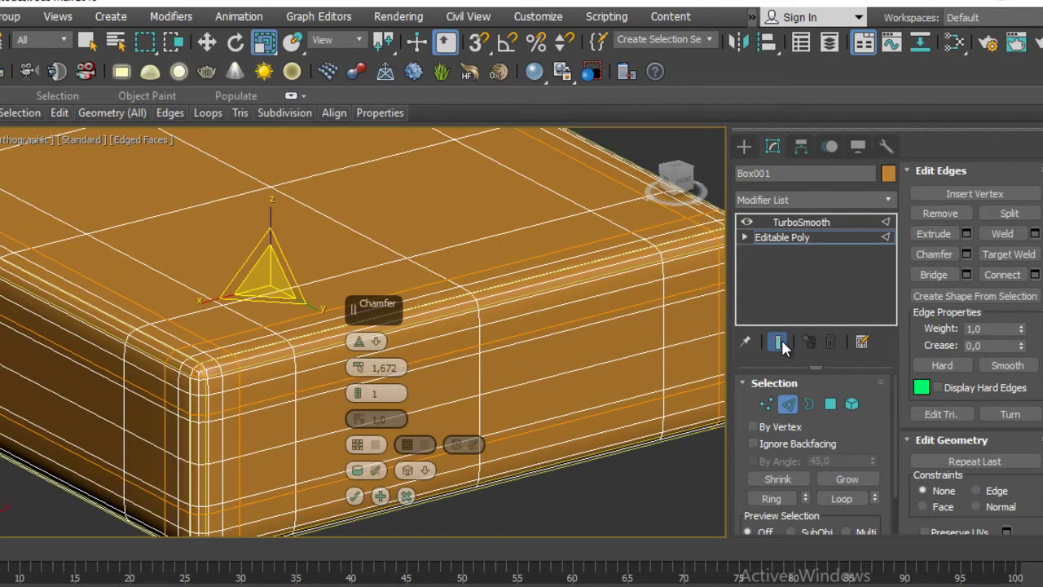
click(781, 340)
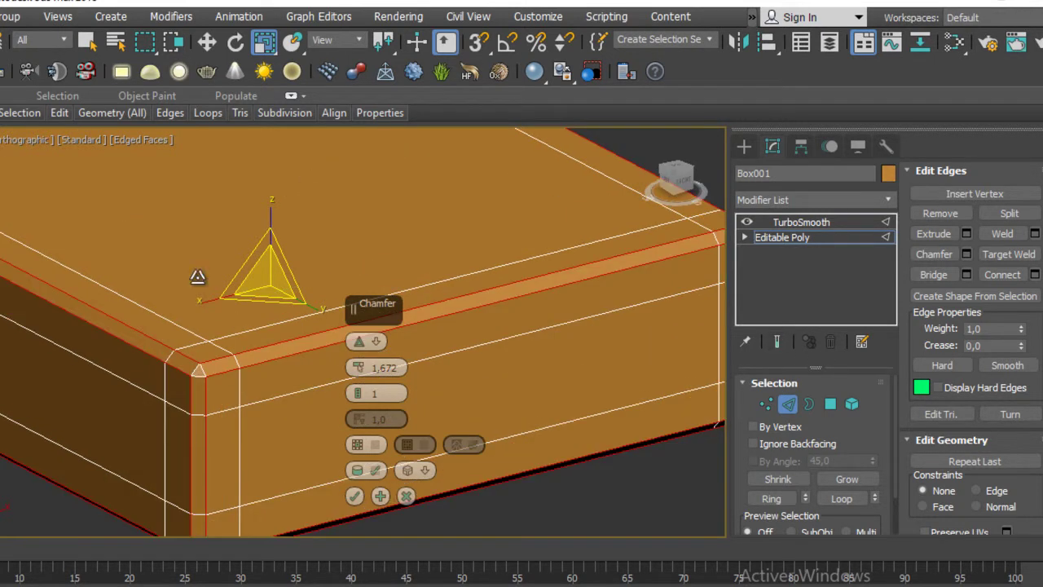
middle_drag(204, 383, 234, 307)
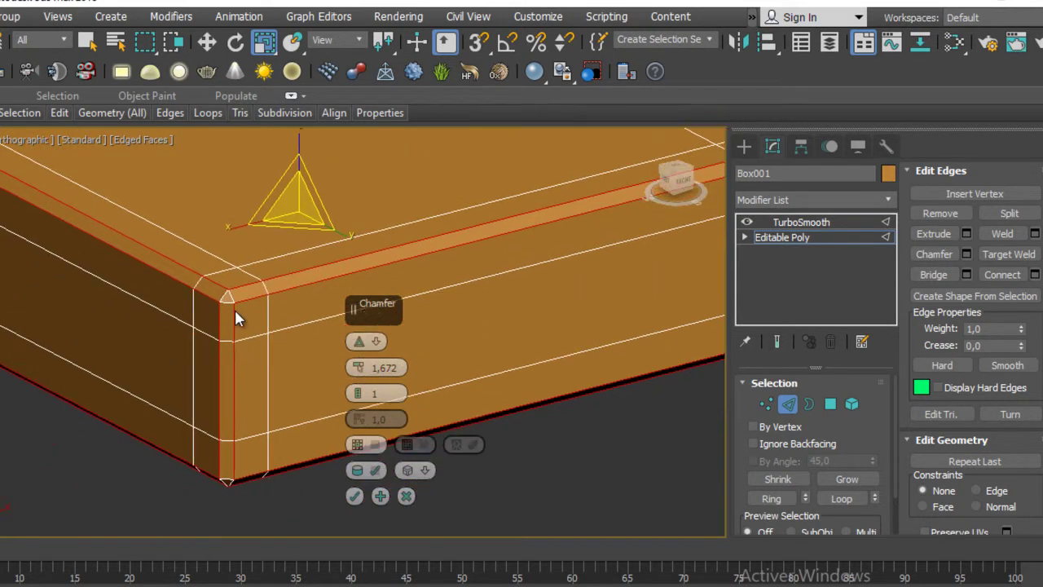
click(353, 495)
Step: In Polygon mode, select the box's front, top, side and bottom faces
click(830, 404)
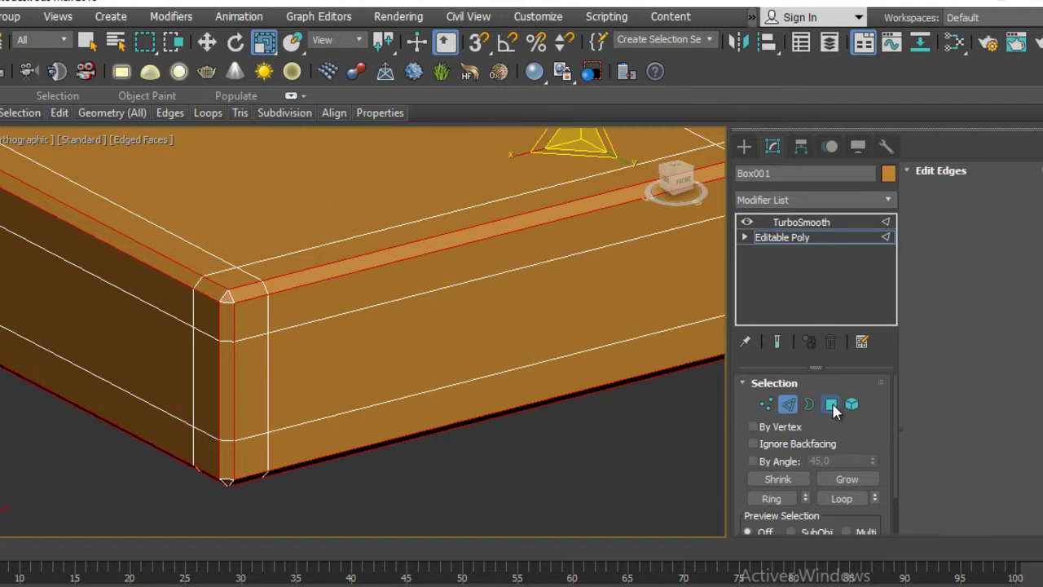
click(479, 336)
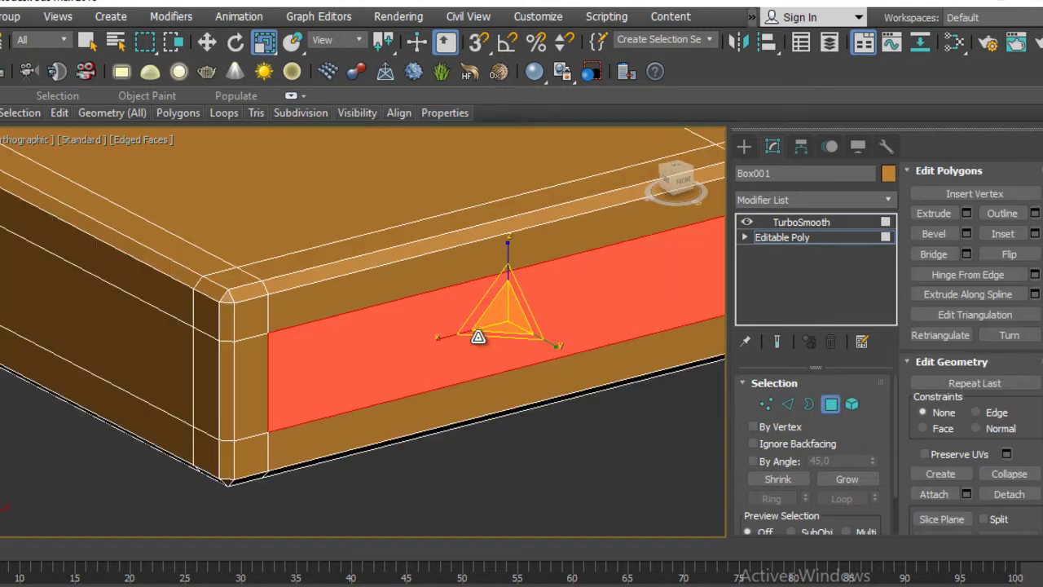
scroll(309, 280, down, 1)
scroll(310, 279, down, 3)
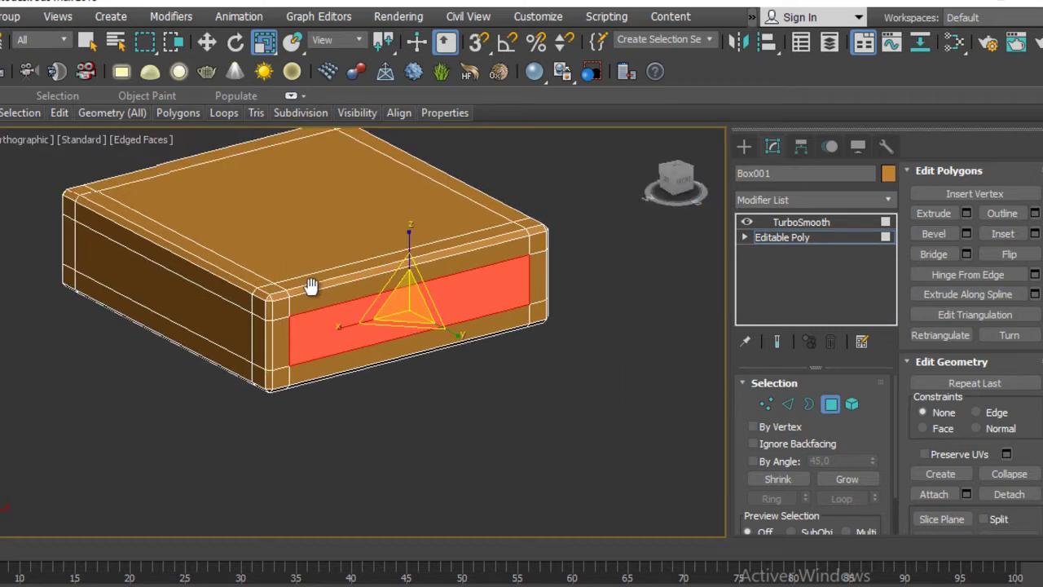
ctrl+click(331, 211)
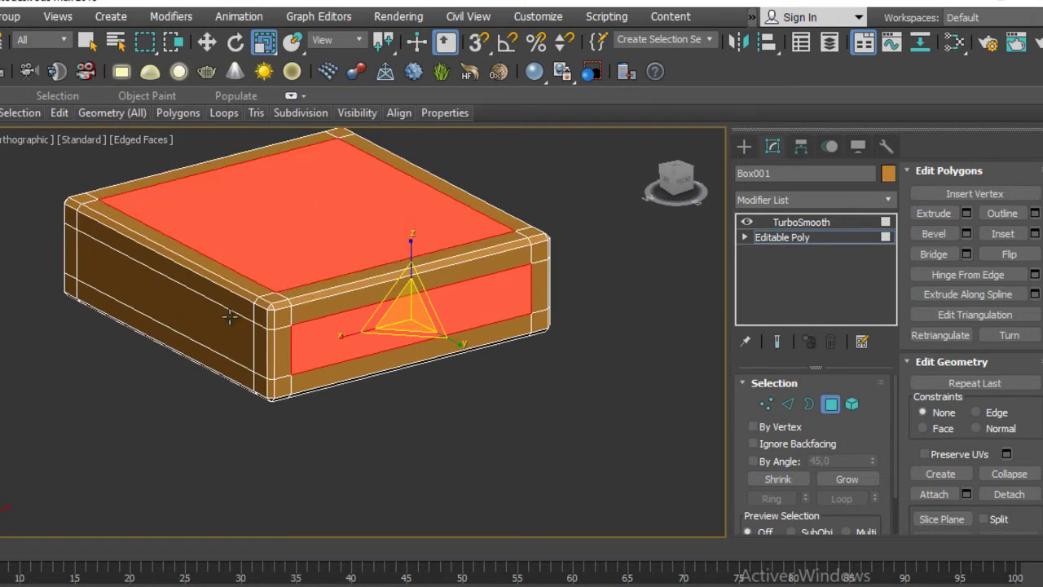
ctrl+click(210, 326)
key(q)
alt+middle_drag(216, 392, 397, 407)
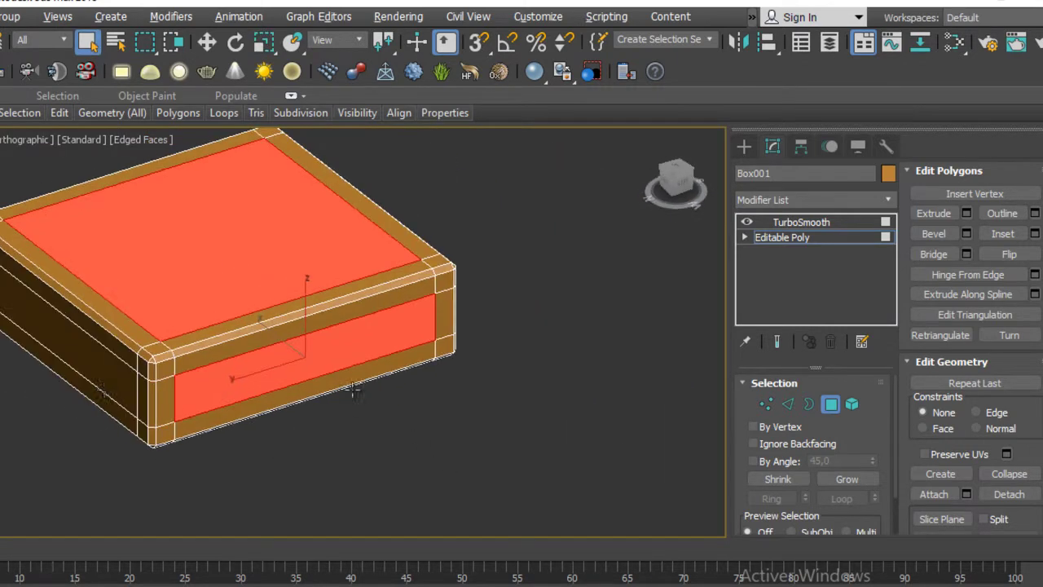
ctrl+click(55, 347)
mouse_move(133, 411)
alt+middle_down()
mouse_move(148, 414)
mouse_move(281, 324)
alt+middle_up()
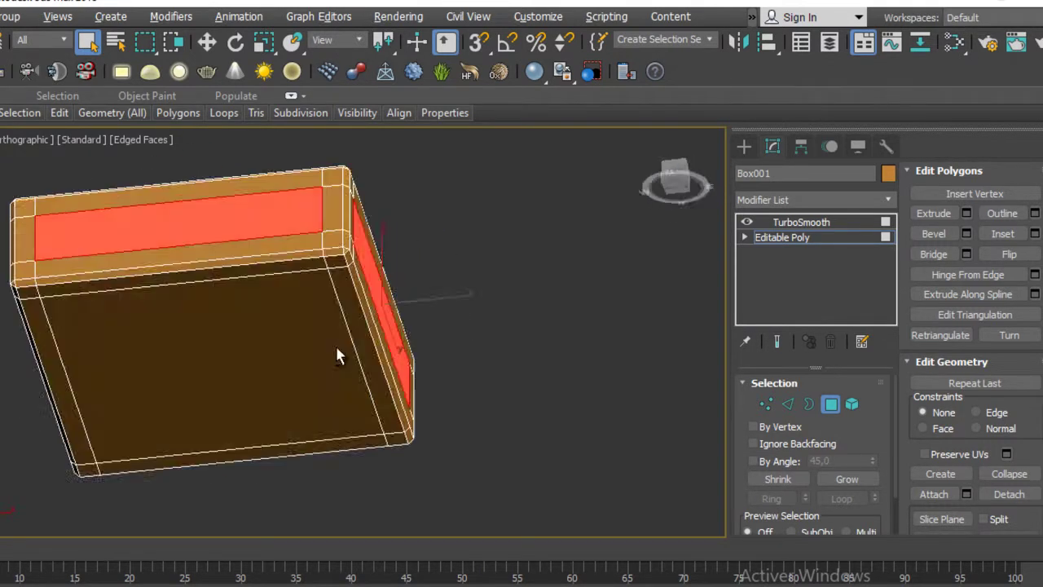
ctrl+click(281, 325)
alt+middle_drag(327, 236, 412, 324)
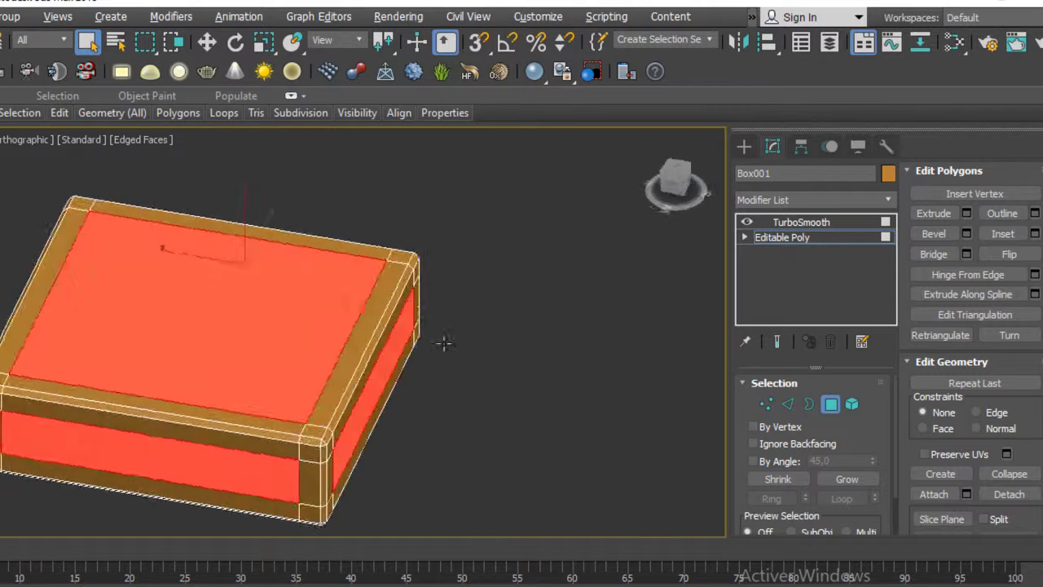
Step: Grow the face selection and invert it so only the narrow rim strips stay selected
click(831, 477)
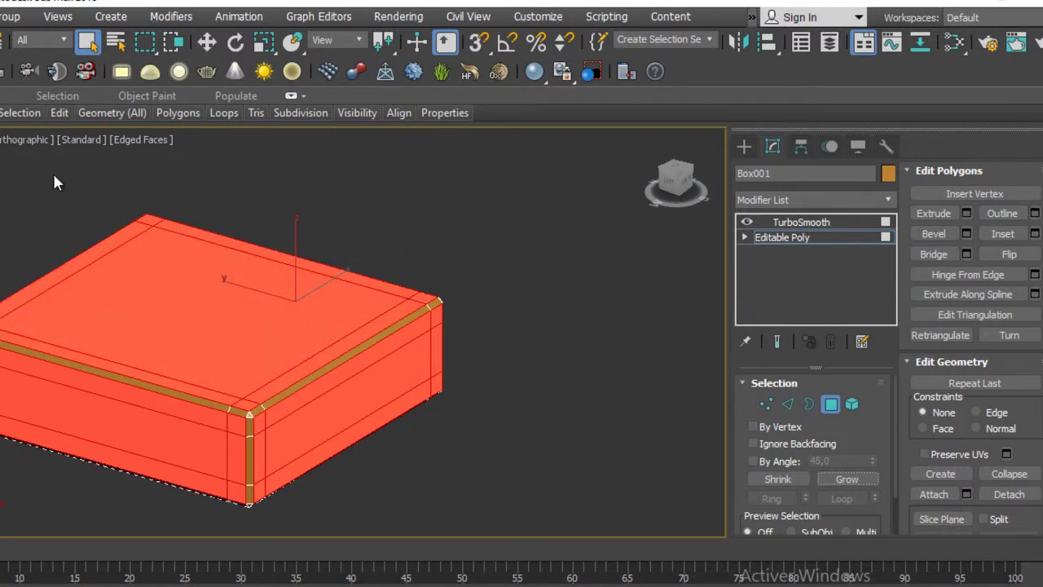
key(alt+e)
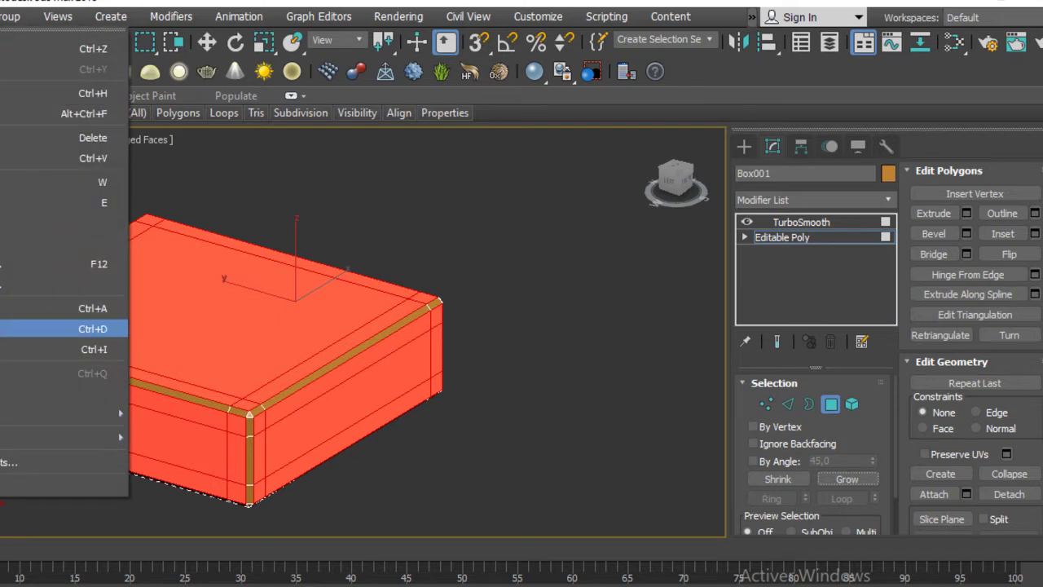
key(Return)
alt+middle_drag(245, 419, 405, 380)
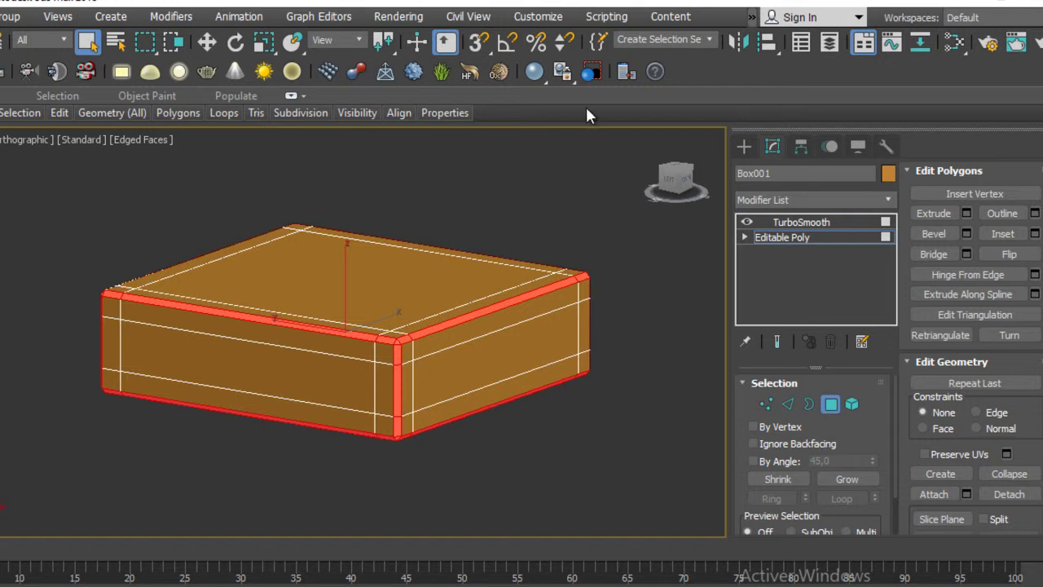
Step: Start an Extrude on the rim strips using the Local Normal direction
click(777, 342)
scroll(554, 314, up, 3)
scroll(570, 314, up, 2)
scroll(595, 315, up, 2)
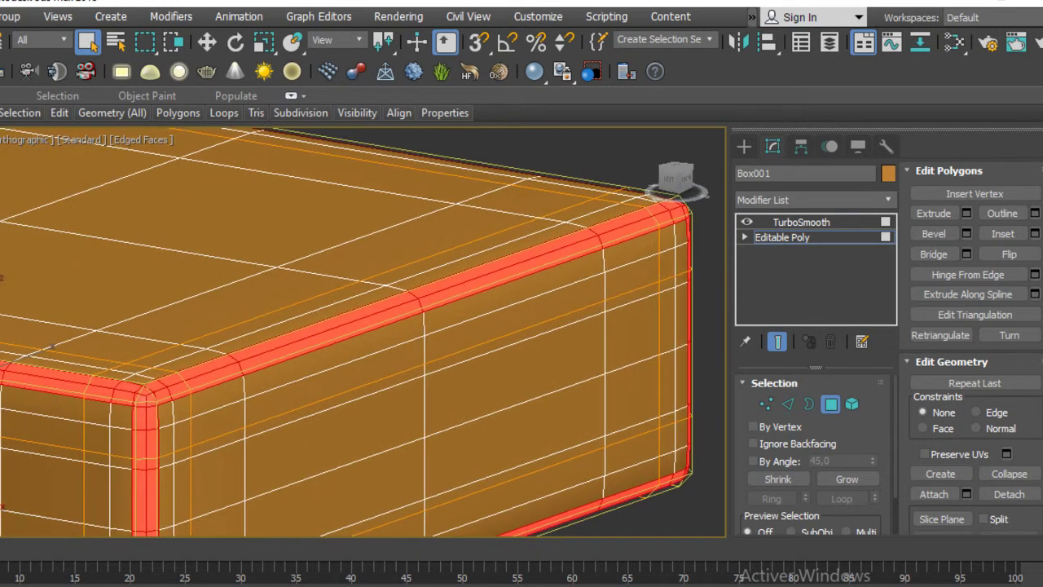
click(965, 212)
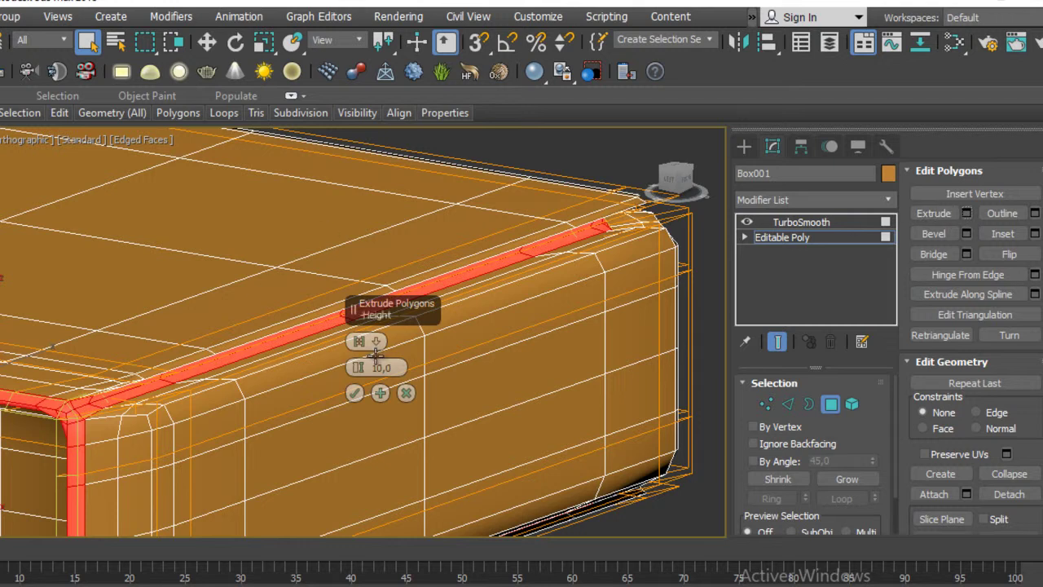
click(358, 341)
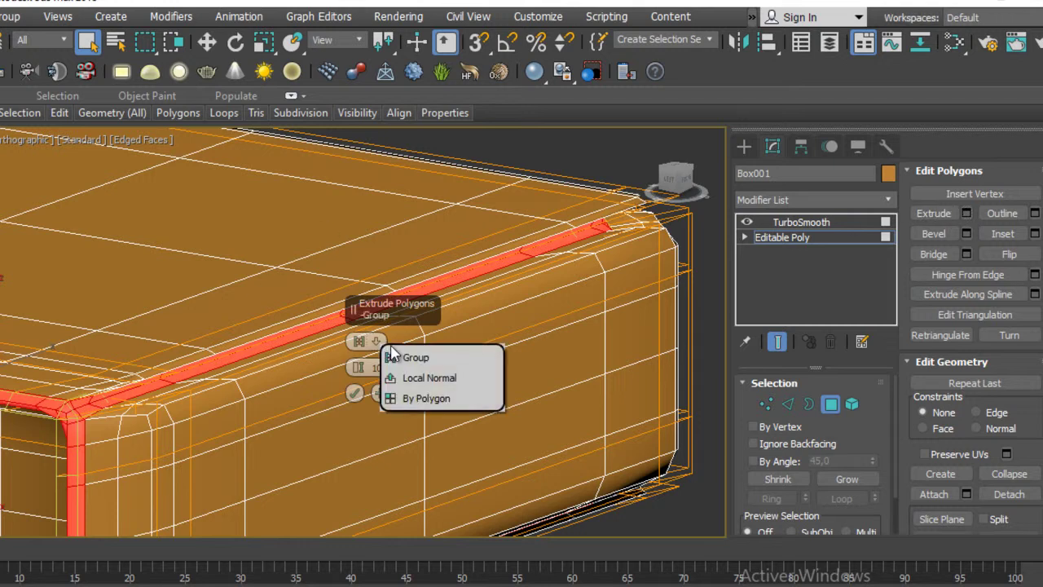
click(441, 387)
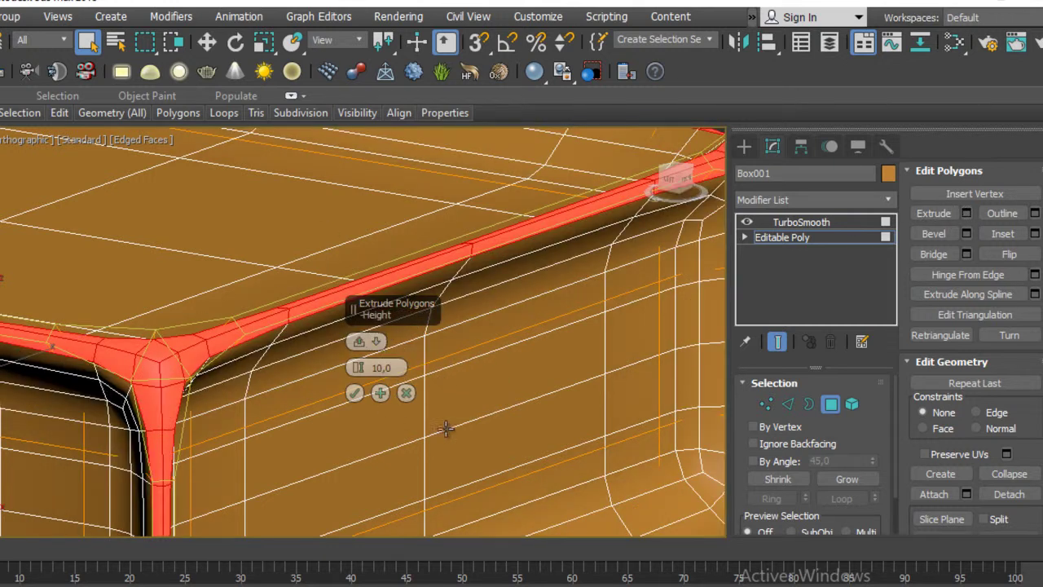
Step: Set the extrusion height to -2,0 on the unsmoothed cage
click(777, 343)
scroll(219, 282, down, 5)
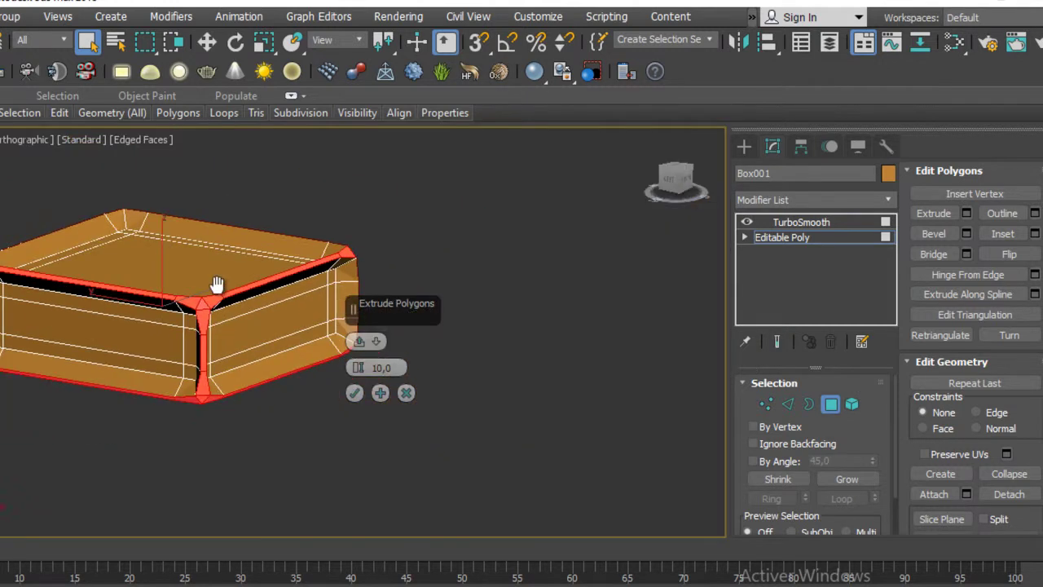
scroll(218, 282, up, 2)
click(378, 367)
text(-1)
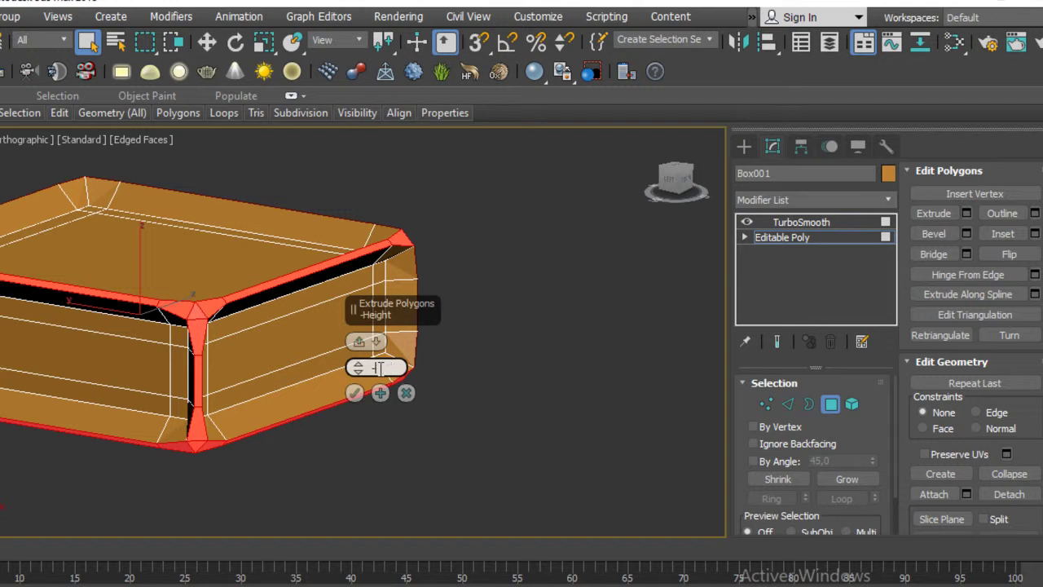
text(,0)
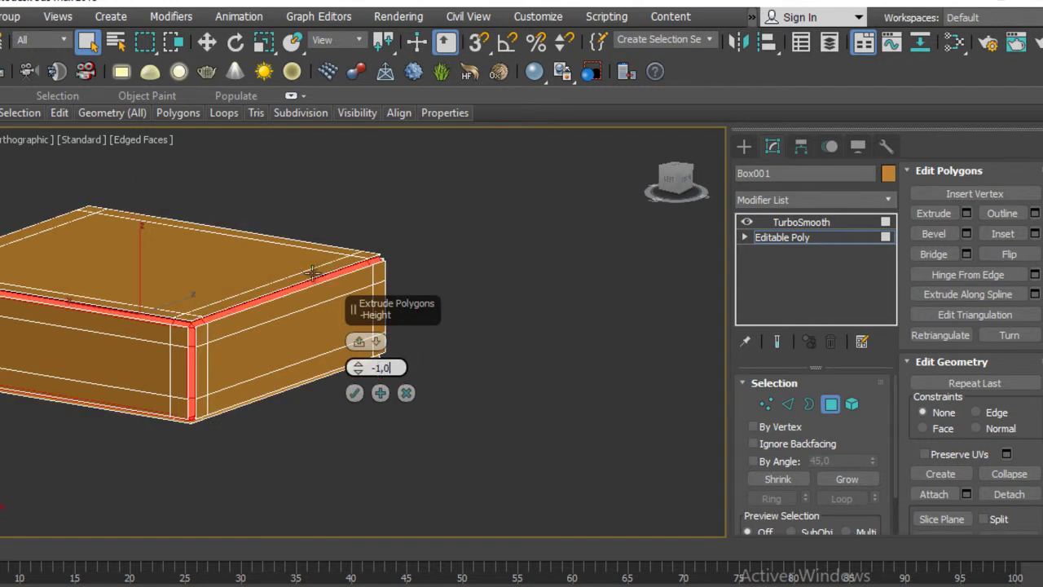
scroll(420, 277, up, 2)
scroll(567, 291, up, 2)
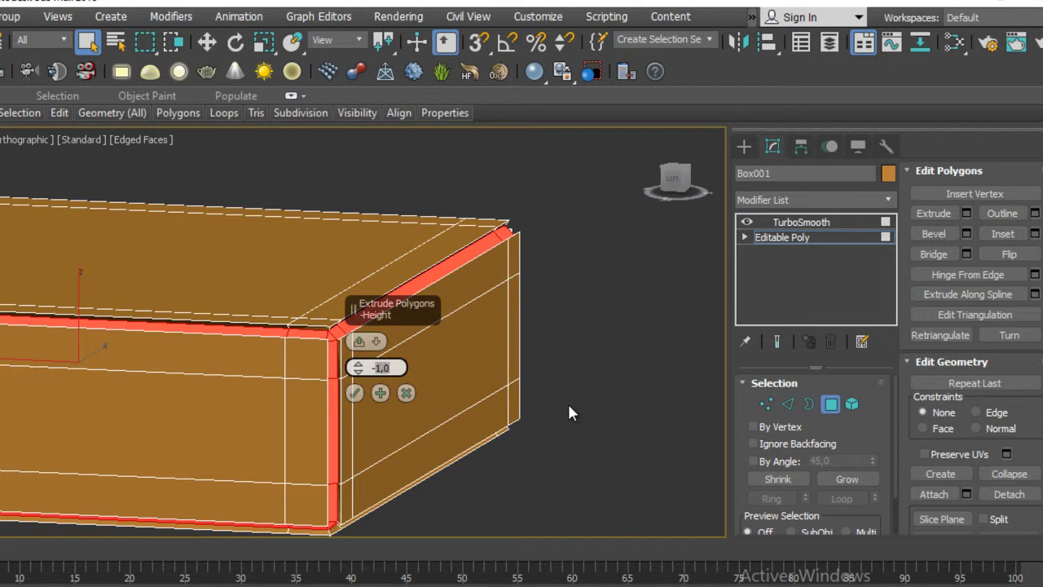
text(-2,0)
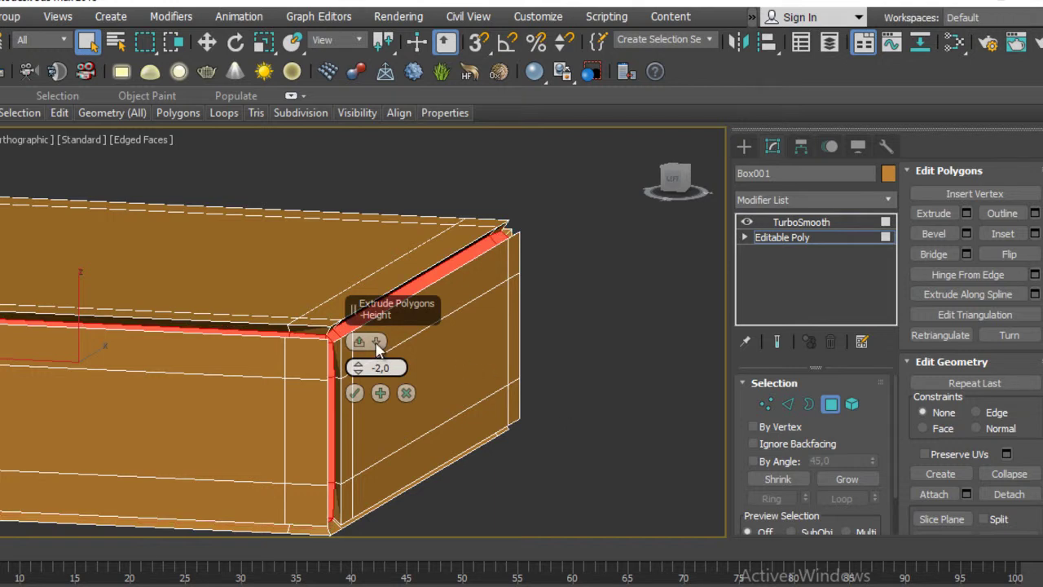
Step: Try a different extrusion direction type and view the box more frontally
click(376, 342)
click(411, 357)
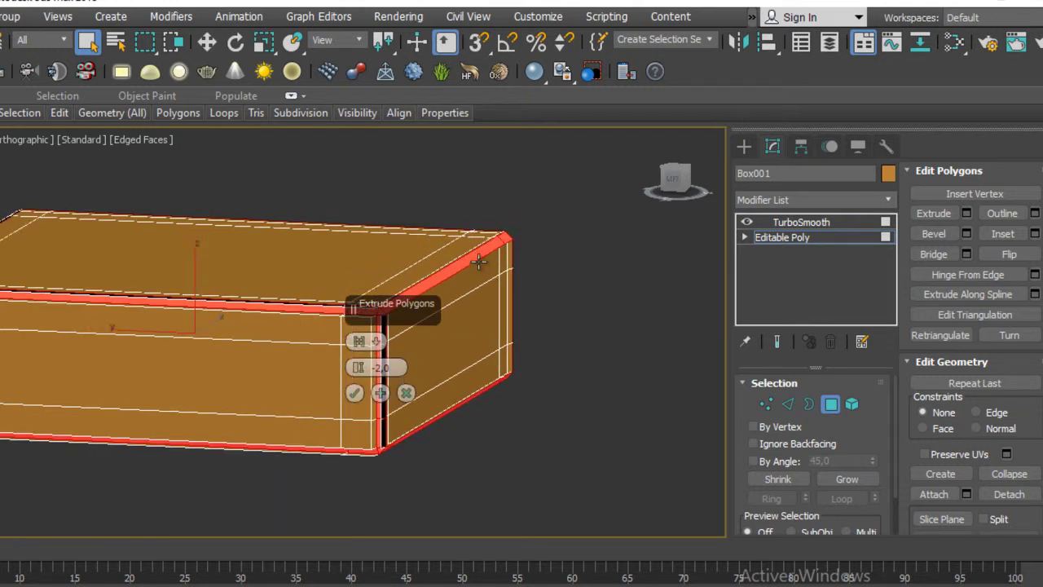
mouse_move(479, 260)
alt+middle_down()
mouse_move(351, 309)
mouse_move(430, 357)
mouse_move(550, 285)
mouse_move(612, 402)
mouse_move(497, 334)
alt+middle_up()
click(377, 342)
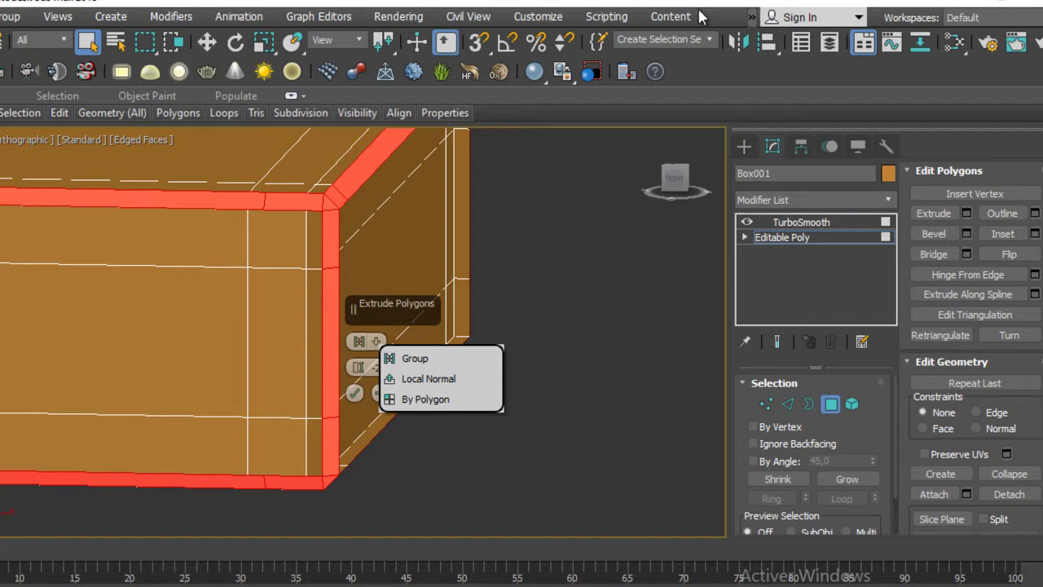
Step: Keep the extrusion along Local Normal and inspect the box's top corner
click(425, 378)
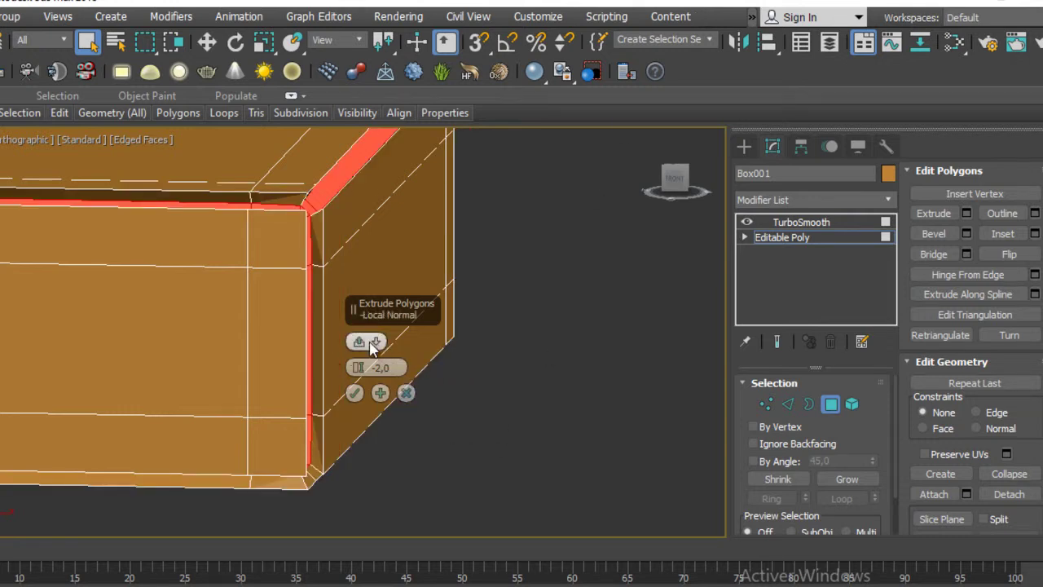
scroll(326, 244, down, 3)
mouse_move(274, 158)
alt+middle_down()
mouse_move(484, 307)
mouse_move(314, 298)
alt+middle_up()
mouse_move(168, 391)
middle_down()
mouse_move(328, 295)
mouse_move(349, 296)
middle_up()
scroll(346, 294, up, 3)
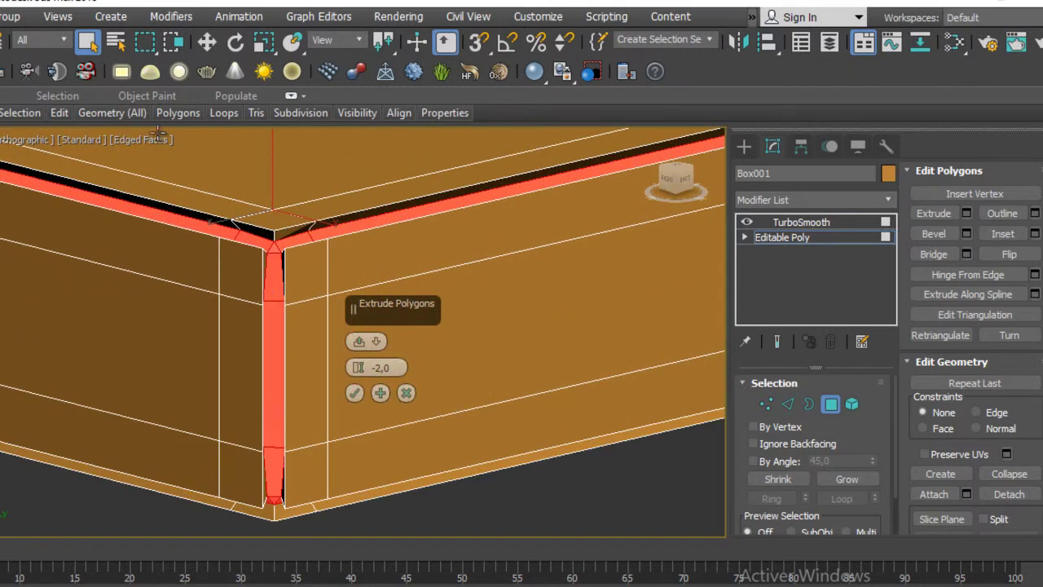
Step: Try the By Polygon extrusion type and zoom in to compare the grooves
click(373, 341)
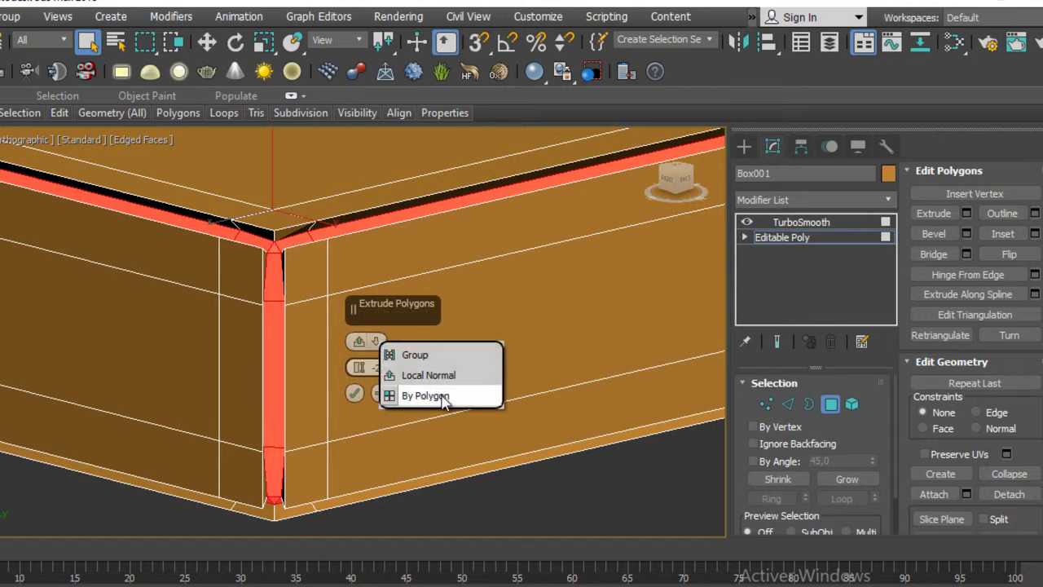
click(440, 396)
scroll(323, 247, up, 5)
scroll(323, 248, down, 1)
scroll(372, 251, down, 4)
scroll(305, 302, up, 3)
scroll(396, 279, up, 3)
scroll(396, 278, down, 4)
scroll(459, 319, up, 1)
scroll(347, 191, up, 3)
scroll(346, 189, down, 1)
scroll(501, 261, down, 1)
scroll(501, 262, down, 1)
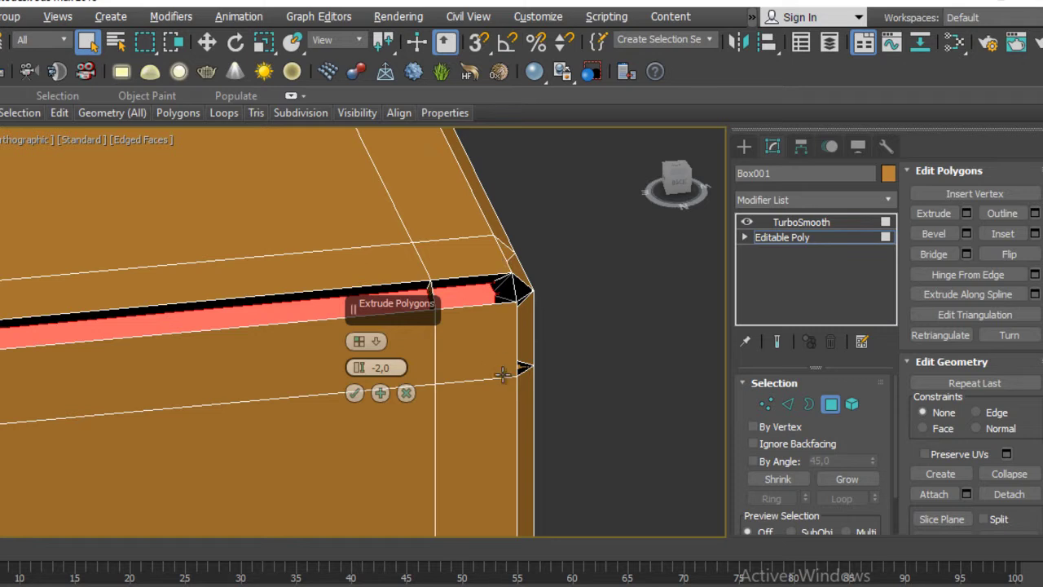
scroll(503, 373, down, 1)
scroll(513, 261, down, 1)
scroll(549, 317, down, 1)
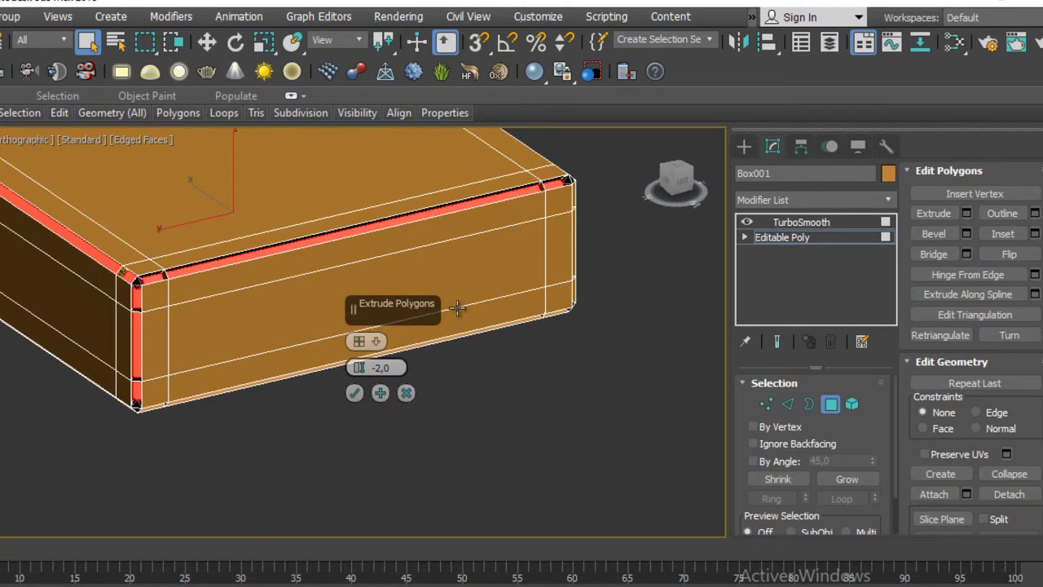
scroll(448, 308, up, 1)
Step: Return to Local Normal and apply the -2,0 groove, continuing with a second extrusion
click(375, 341)
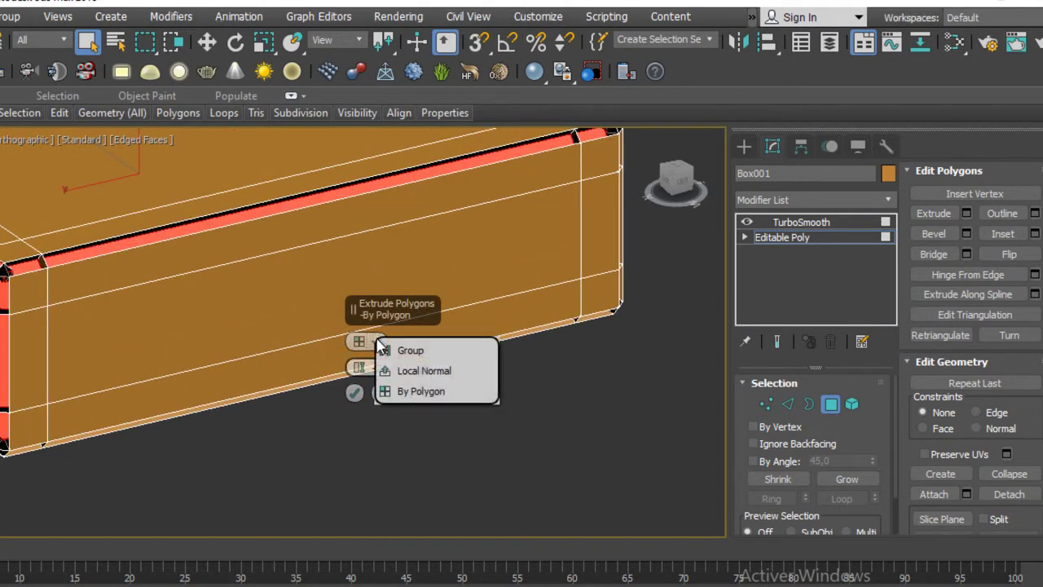
click(429, 371)
middle_drag(480, 284, 688, 355)
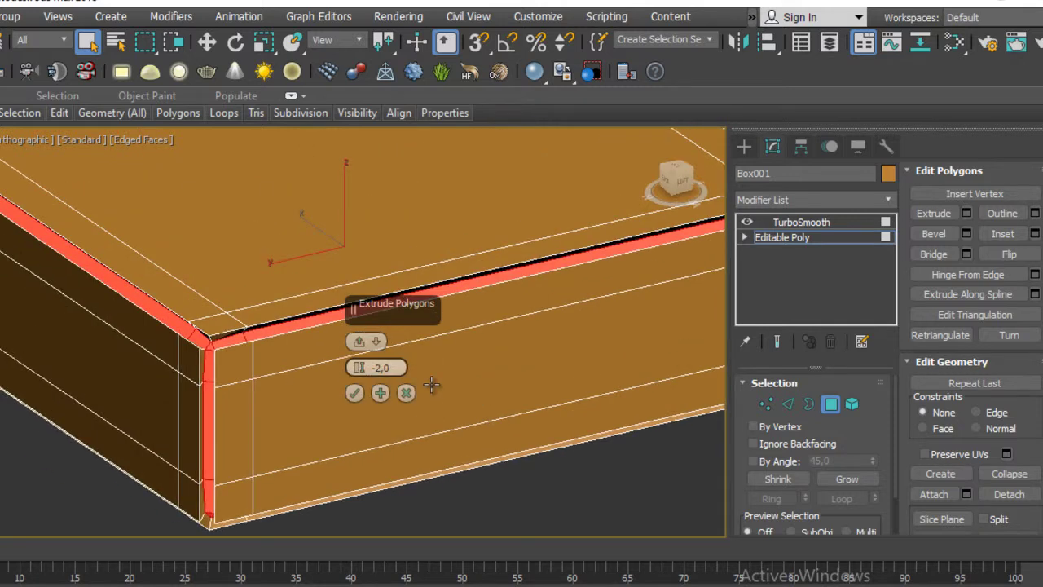
click(379, 368)
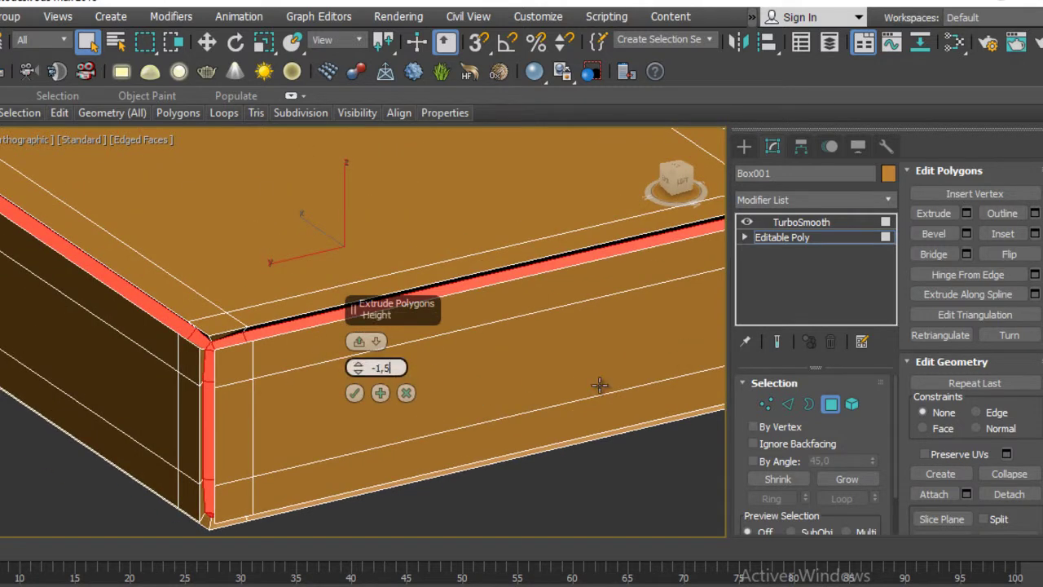
click(382, 394)
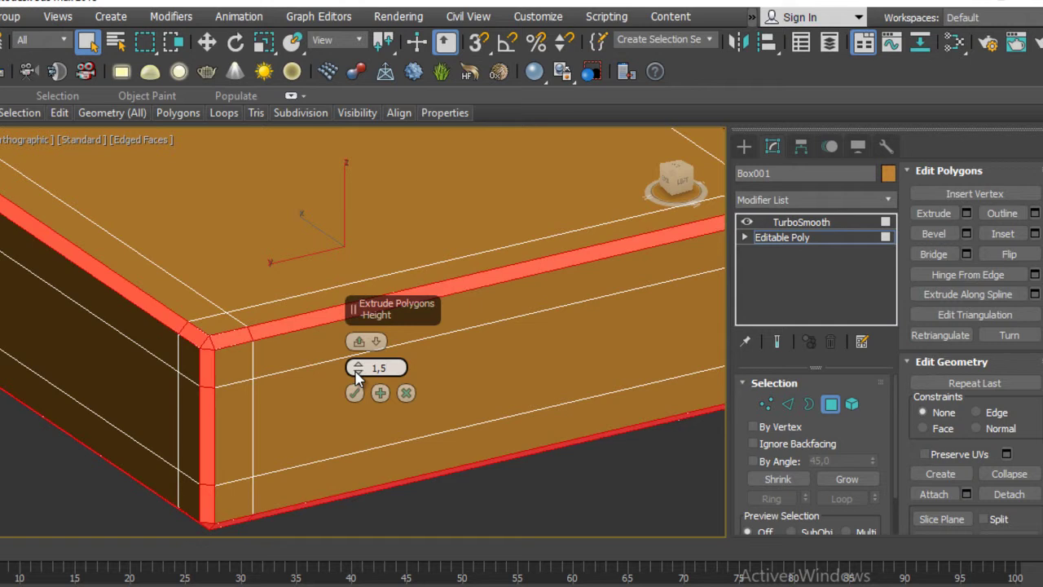
Step: Preview the smoothed 1,5 outward extrusion of the rim strips and apply it
click(776, 342)
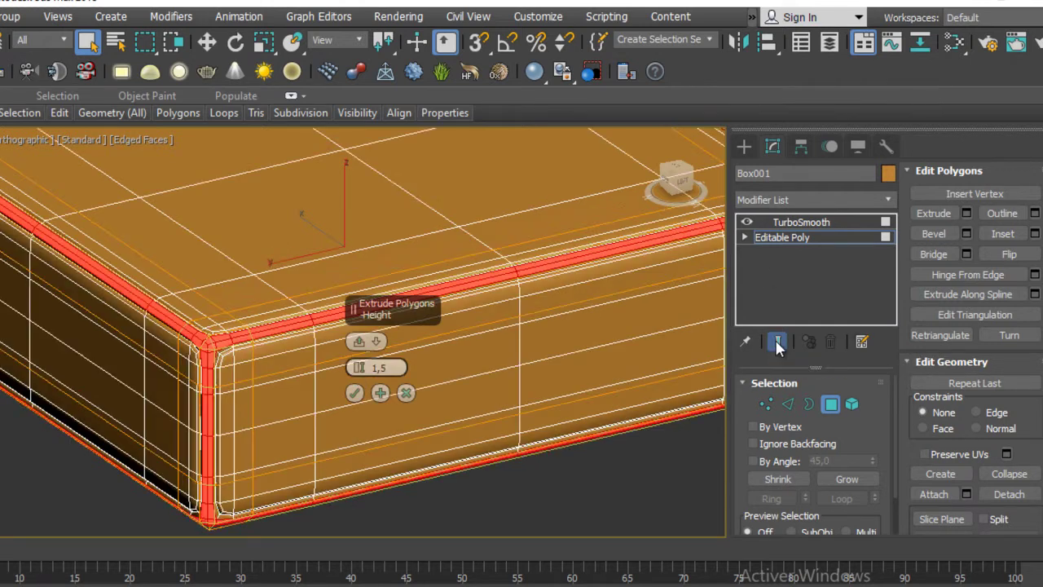
scroll(396, 244, down, 3)
scroll(406, 219, down, 3)
alt+middle_drag(406, 219, 391, 304)
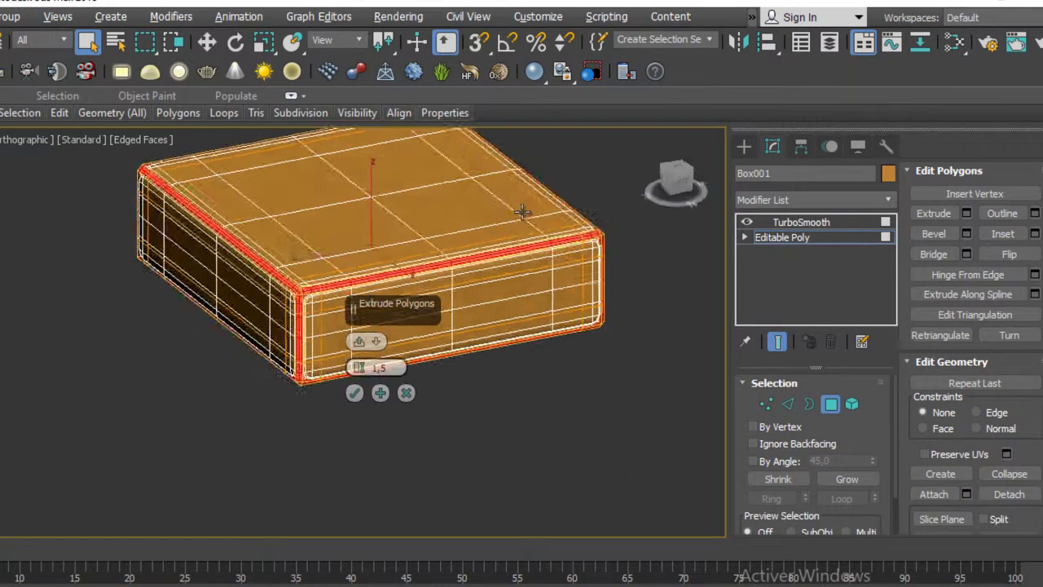
scroll(391, 305, up, 4)
scroll(488, 285, up, 1)
scroll(495, 281, up, 3)
scroll(497, 277, up, 2)
scroll(398, 235, up, 2)
scroll(398, 235, down, 3)
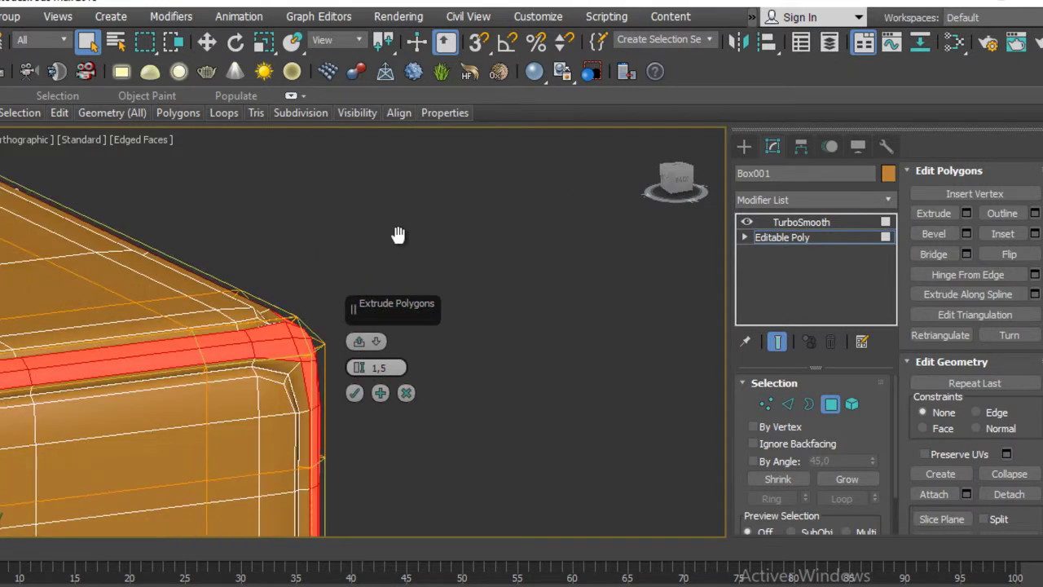
click(380, 394)
Step: Inspect the raised trim on the whole box and confirm the 1,5 extrusion
scroll(212, 261, down, 2)
scroll(171, 265, down, 3)
scroll(171, 264, up, 2)
scroll(348, 302, up, 2)
scroll(349, 298, up, 1)
scroll(356, 290, up, 2)
scroll(245, 302, up, 2)
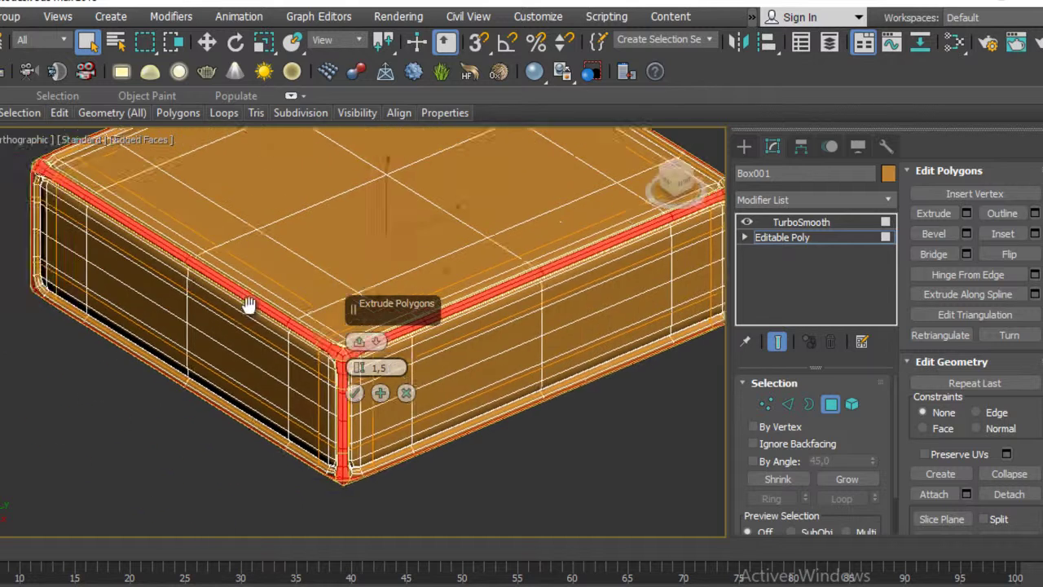
scroll(308, 281, up, 2)
scroll(522, 399, down, 3)
scroll(482, 366, down, 2)
mouse_move(367, 244)
middle_down()
mouse_move(249, 366)
mouse_move(306, 321)
mouse_move(312, 354)
middle_up()
scroll(213, 338, up, 1)
scroll(309, 318, up, 3)
scroll(307, 323, up, 2)
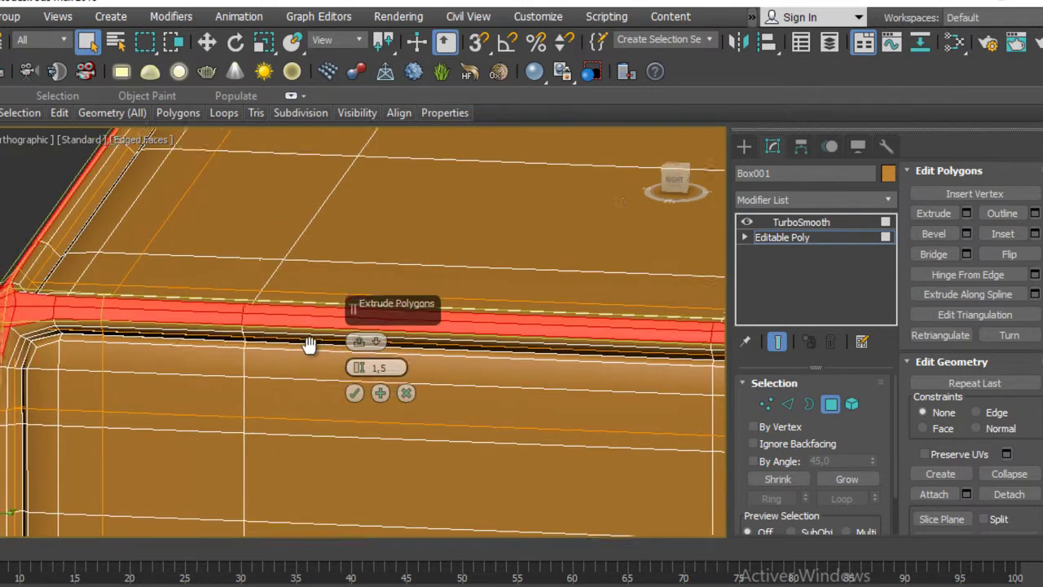
scroll(311, 353, down, 2)
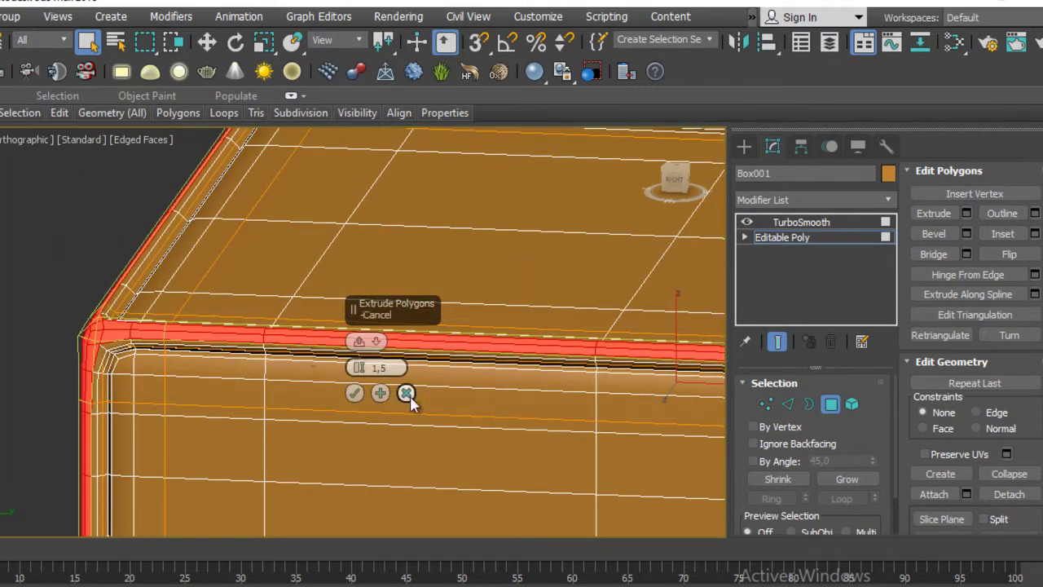
click(354, 394)
scroll(321, 319, down, 2)
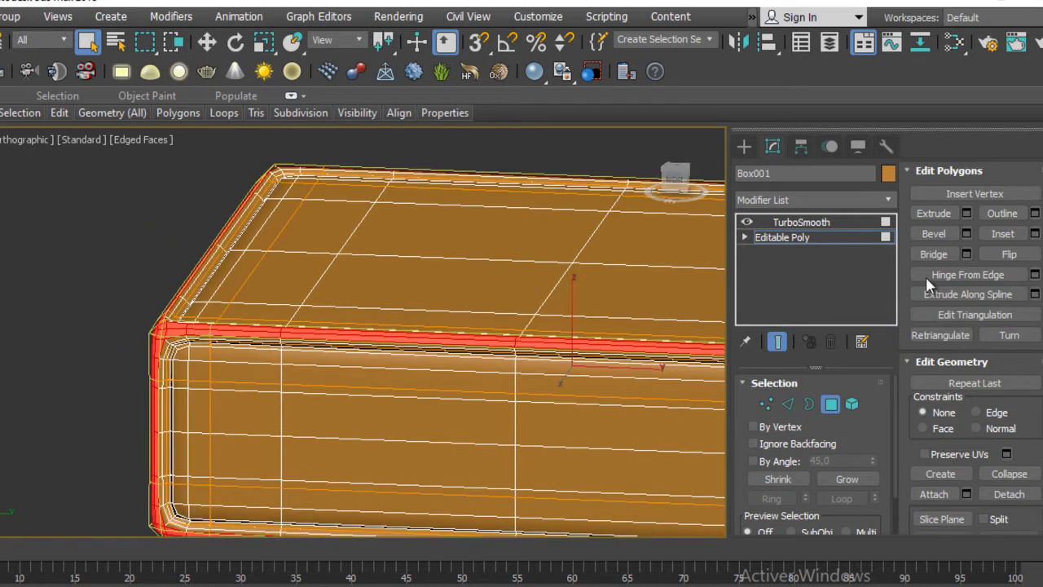
Step: Inset the raised top-edge band by 1,0, checking the smoothed corner before applying
click(1033, 235)
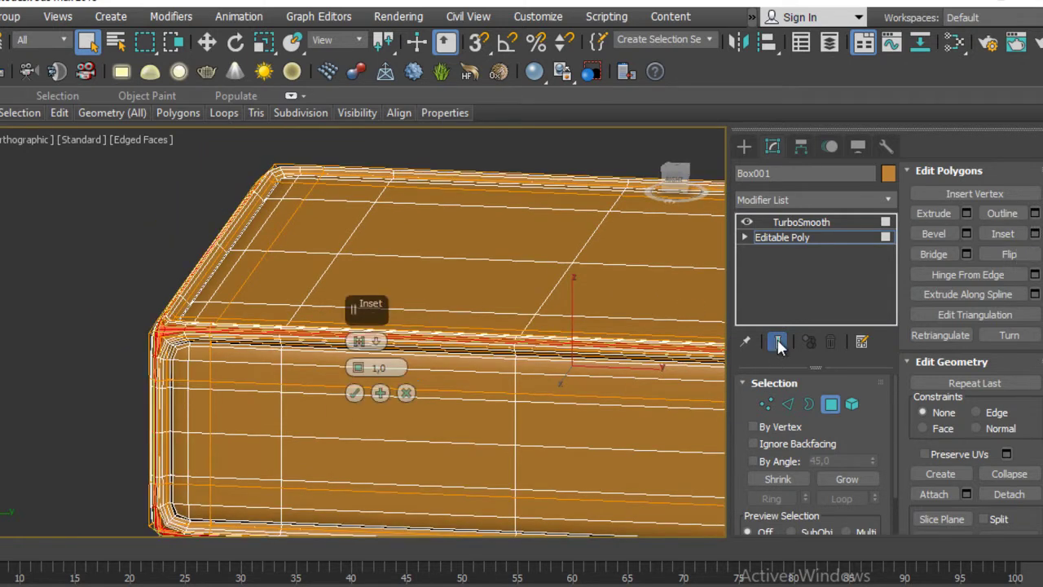
scroll(366, 326, down, 2)
alt+middle_drag(367, 326, 251, 290)
mouse_move(367, 290)
middle_down()
mouse_move(159, 212)
mouse_move(116, 168)
middle_up()
mouse_move(366, 255)
middle_down()
mouse_move(397, 232)
mouse_move(398, 167)
middle_up()
scroll(397, 232, down, 2)
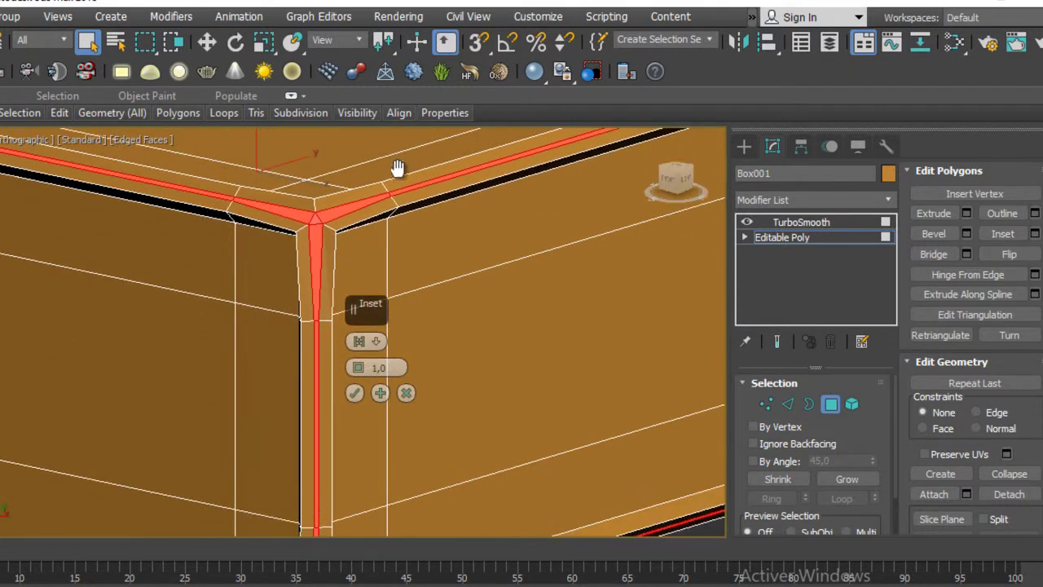
click(778, 342)
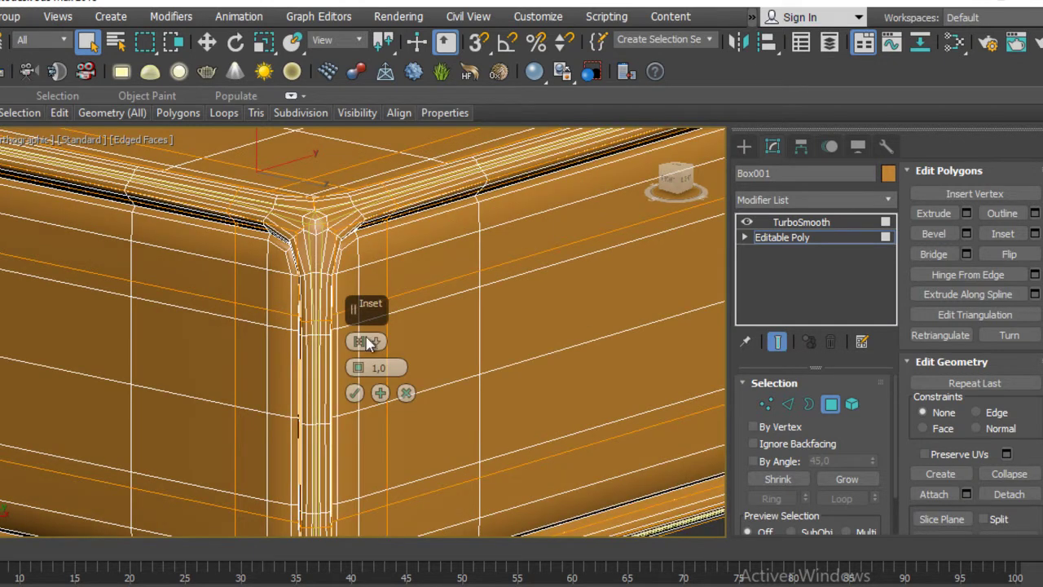
click(356, 394)
Step: Select the edge loop along the box's top corner on the unsmoothed cage in Edge mode
click(788, 403)
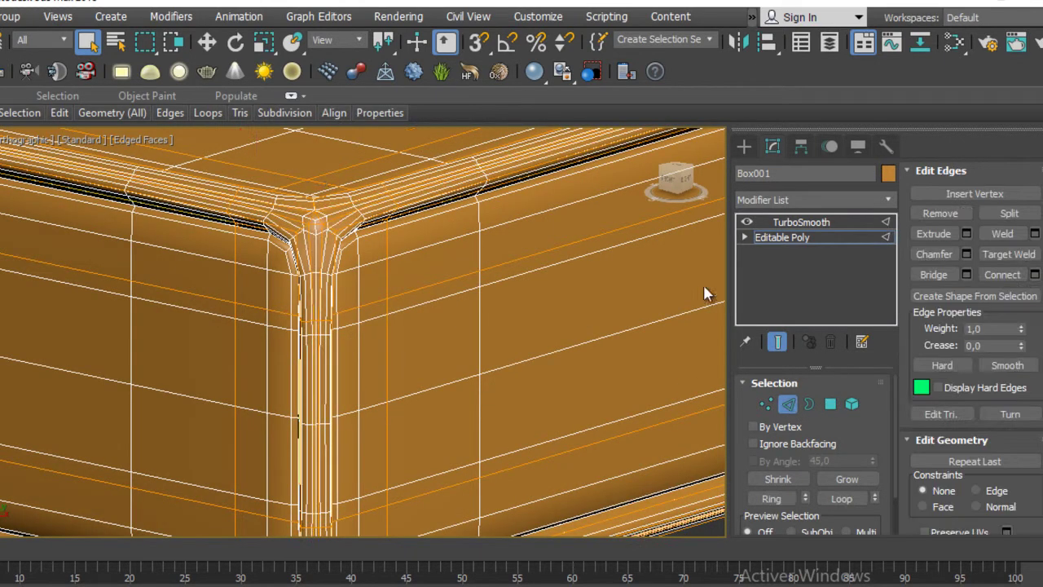
click(777, 342)
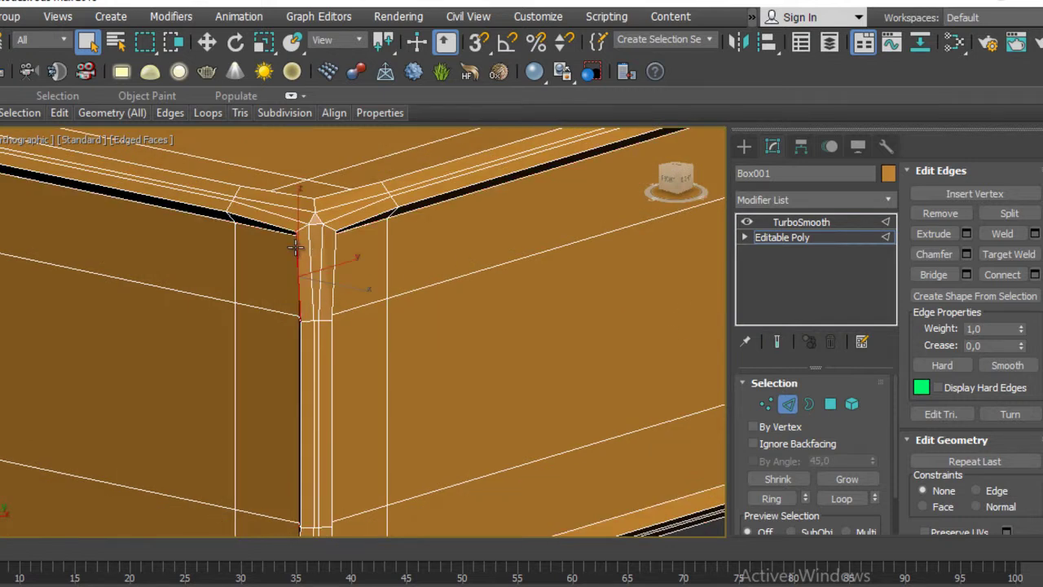
ctrl+double_click(346, 228)
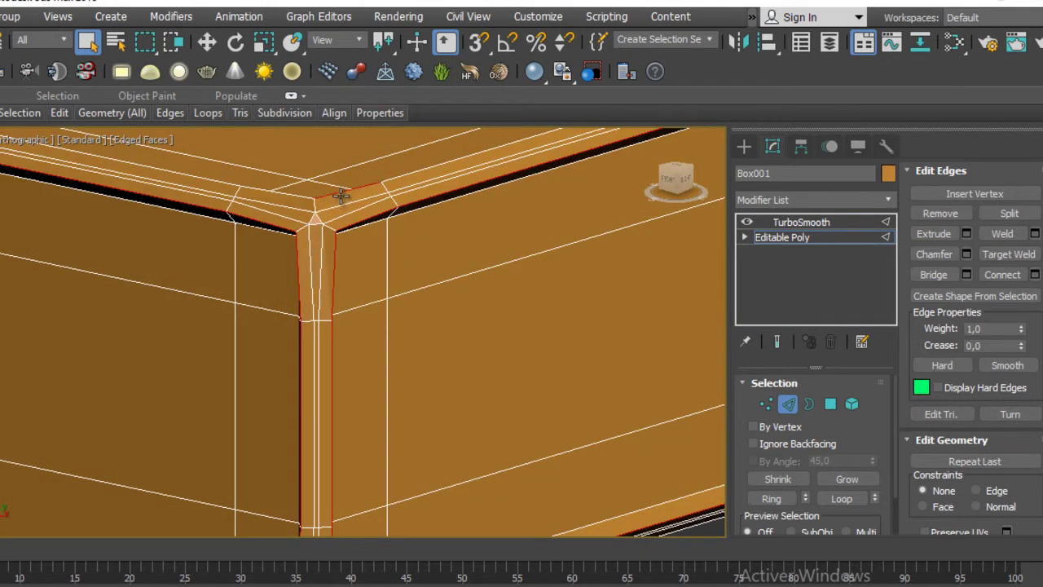
scroll(341, 196, down, 3)
scroll(507, 254, down, 3)
alt+middle_drag(507, 254, 373, 267)
scroll(486, 259, up, 2)
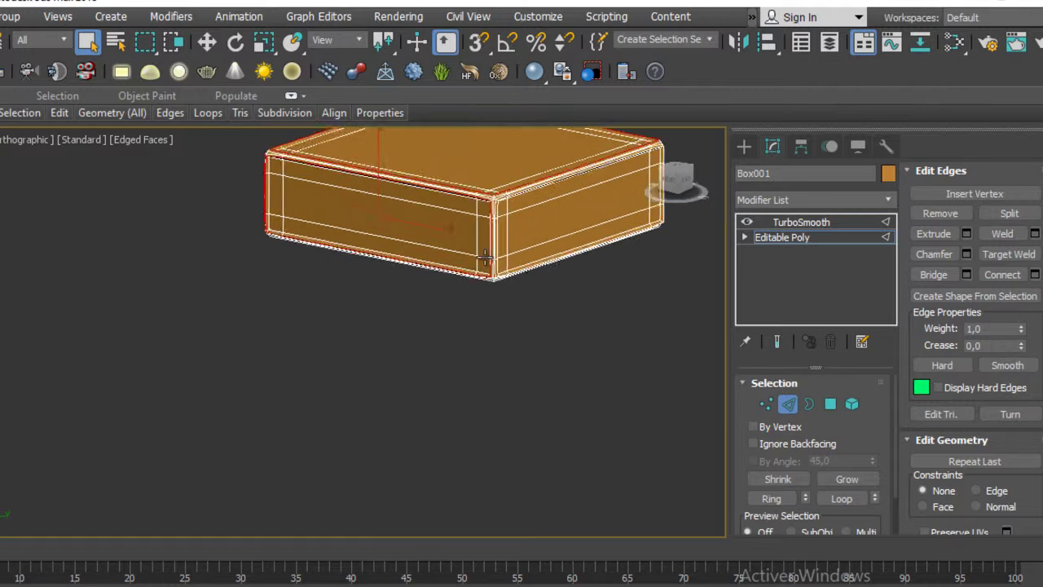
scroll(485, 259, up, 3)
scroll(344, 307, up, 2)
scroll(366, 421, up, 1)
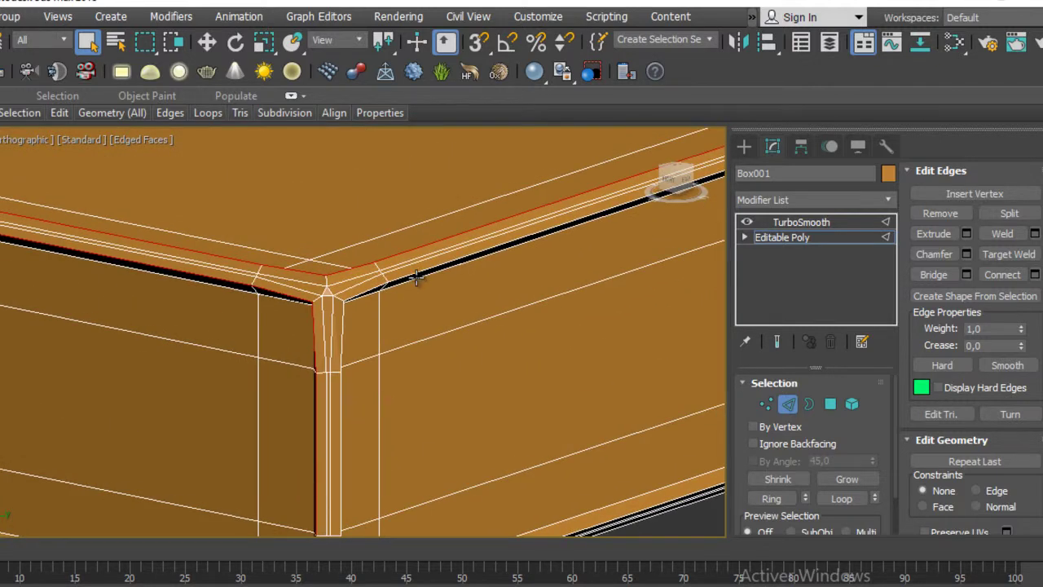
scroll(495, 302, down, 2)
scroll(421, 310, down, 2)
scroll(420, 316, down, 1)
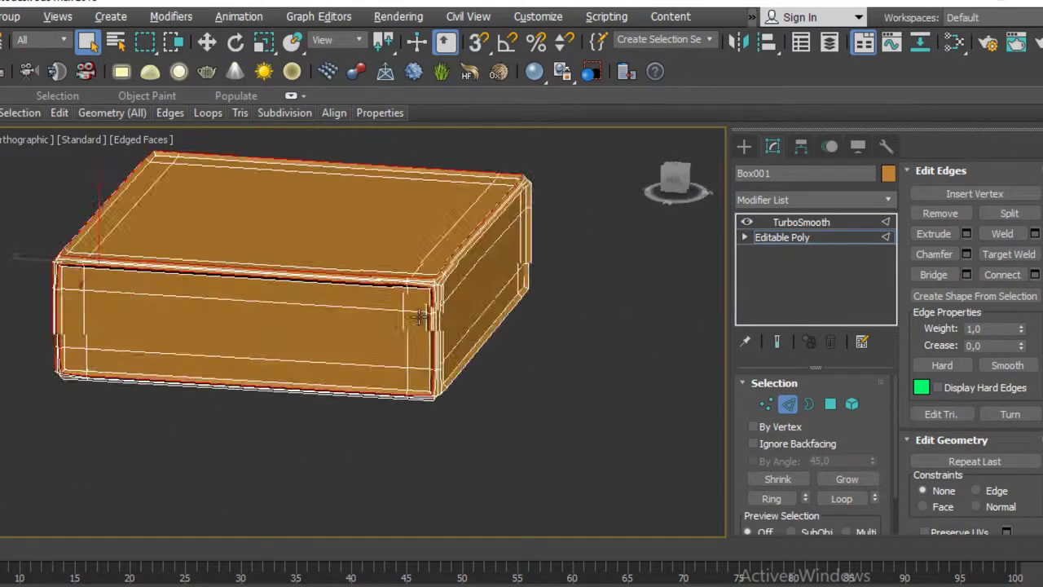
scroll(419, 316, up, 3)
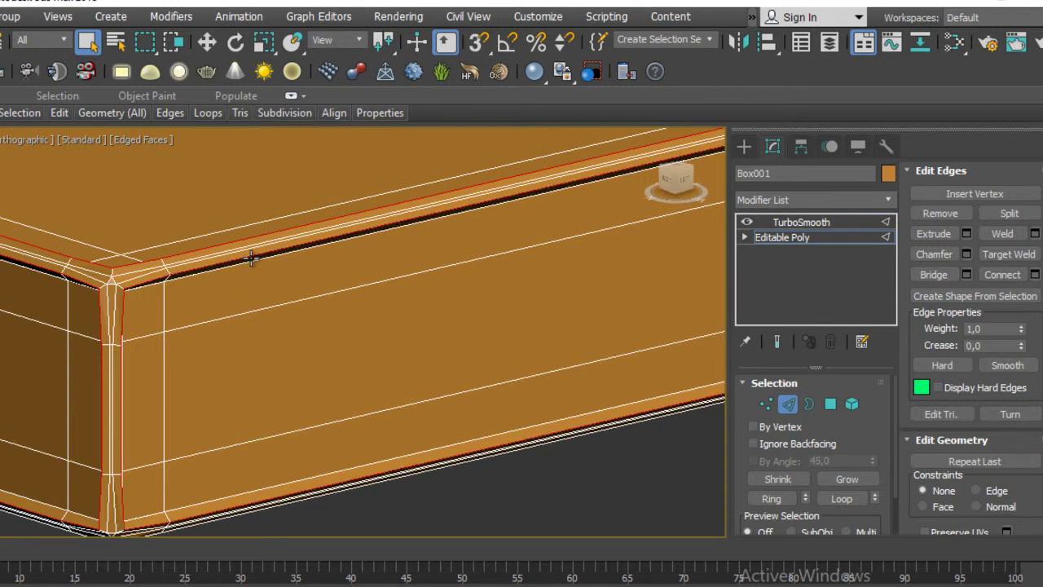
scroll(366, 304, down, 3)
scroll(349, 337, down, 1)
scroll(309, 348, up, 1)
Step: Orbit around the box to inspect the selected corner loop from above and below
mouse_move(309, 349)
alt+middle_down()
mouse_move(343, 298)
mouse_move(400, 288)
mouse_move(342, 394)
alt+middle_up()
scroll(305, 280, up, 3)
scroll(309, 407, down, 2)
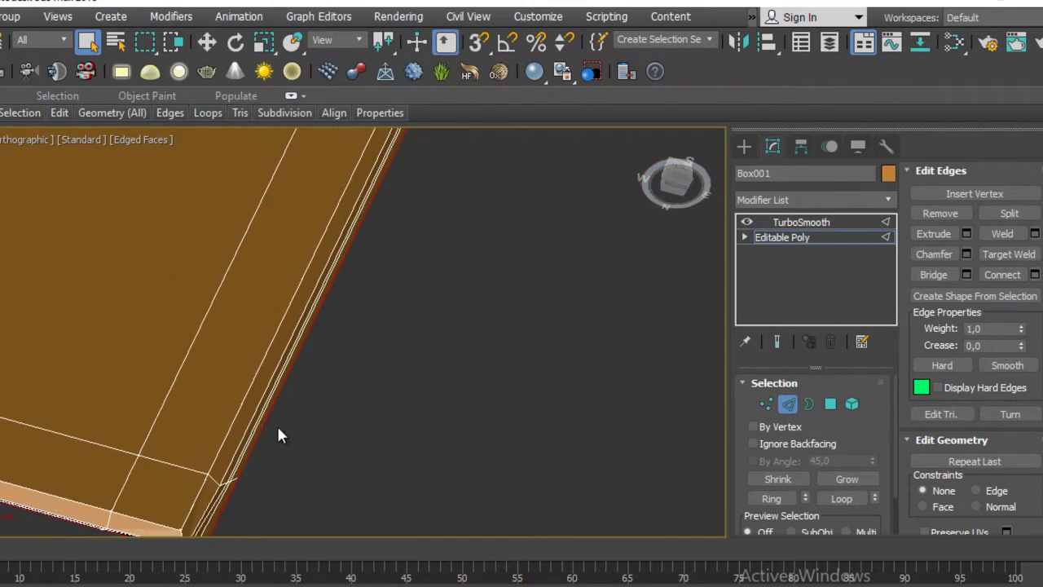
mouse_move(288, 424)
alt+middle_down()
mouse_move(333, 380)
mouse_move(337, 415)
mouse_move(326, 419)
mouse_move(279, 312)
alt+middle_up()
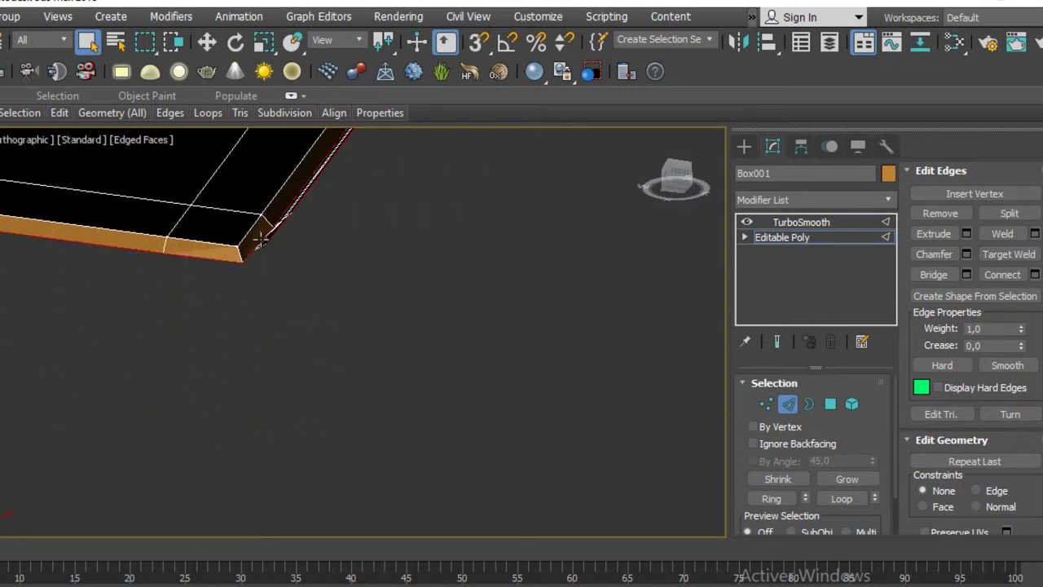
scroll(344, 299, down, 3)
alt+middle_drag(344, 300, 321, 362)
scroll(435, 442, up, 3)
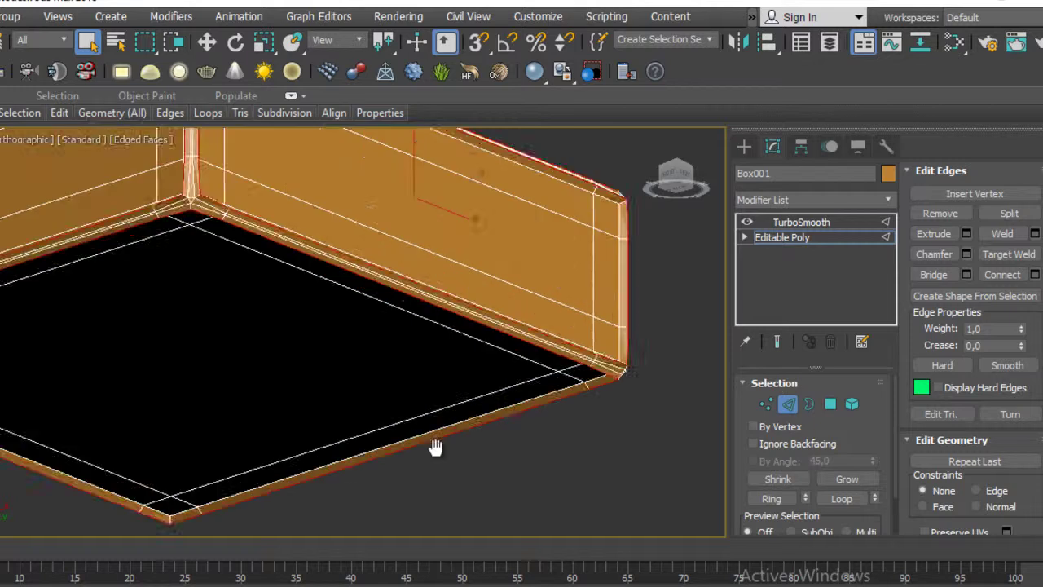
scroll(435, 447, down, 1)
scroll(435, 448, down, 3)
mouse_move(435, 447)
alt+middle_down()
mouse_move(359, 380)
mouse_move(449, 372)
mouse_move(492, 339)
alt+middle_up()
scroll(391, 435, up, 3)
middle_drag(391, 435, 524, 482)
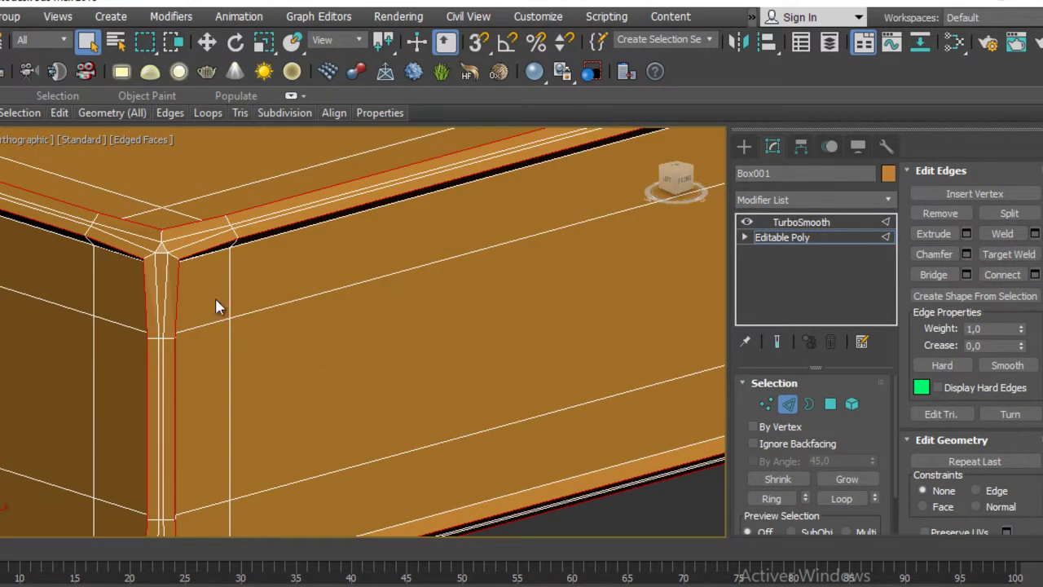
middle_drag(215, 305, 274, 387)
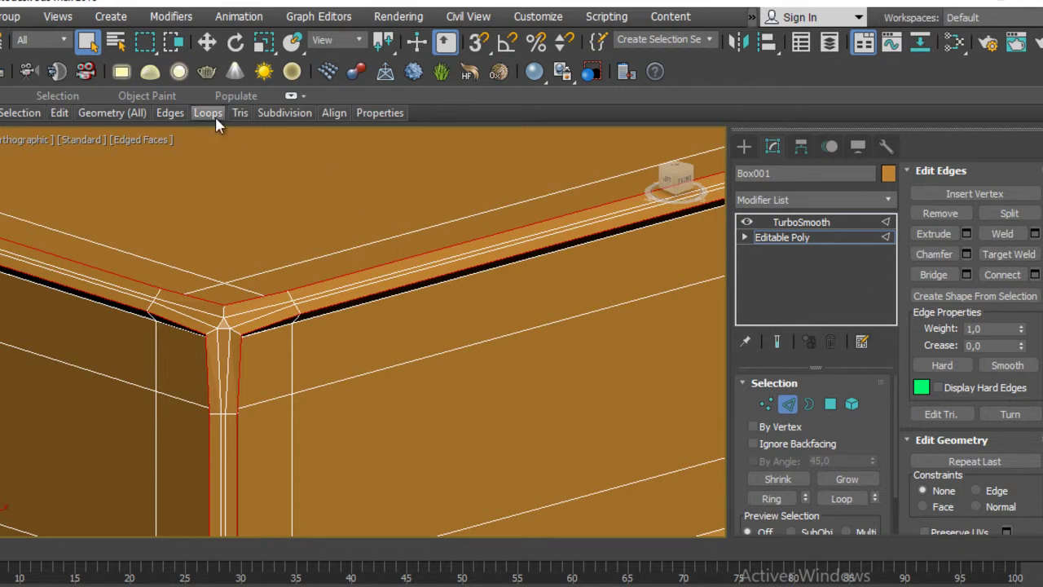
Step: Remove the selected loop and view the TurboSmoothed box, framed and shaded without wireframe
mouse_move(208, 112)
click(295, 225)
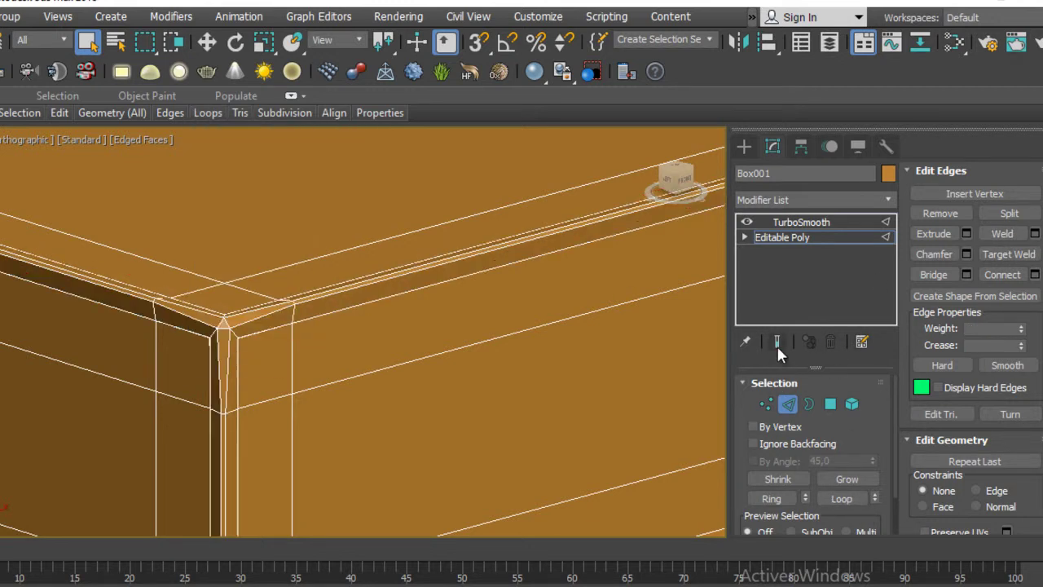
click(777, 345)
key(z)
key(F4)
mouse_move(351, 371)
alt+middle_down()
mouse_move(513, 381)
mouse_move(493, 299)
mouse_move(393, 375)
mouse_move(361, 373)
mouse_move(391, 384)
mouse_move(359, 383)
alt+middle_up()
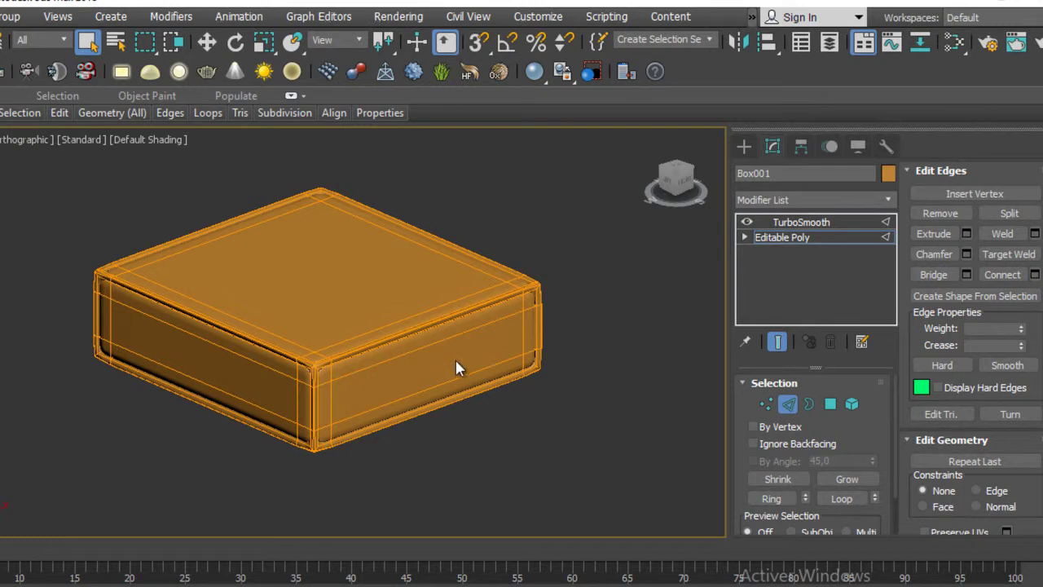
Step: Select the front, side and top inset panels in Polygon mode and exit isolation
click(831, 403)
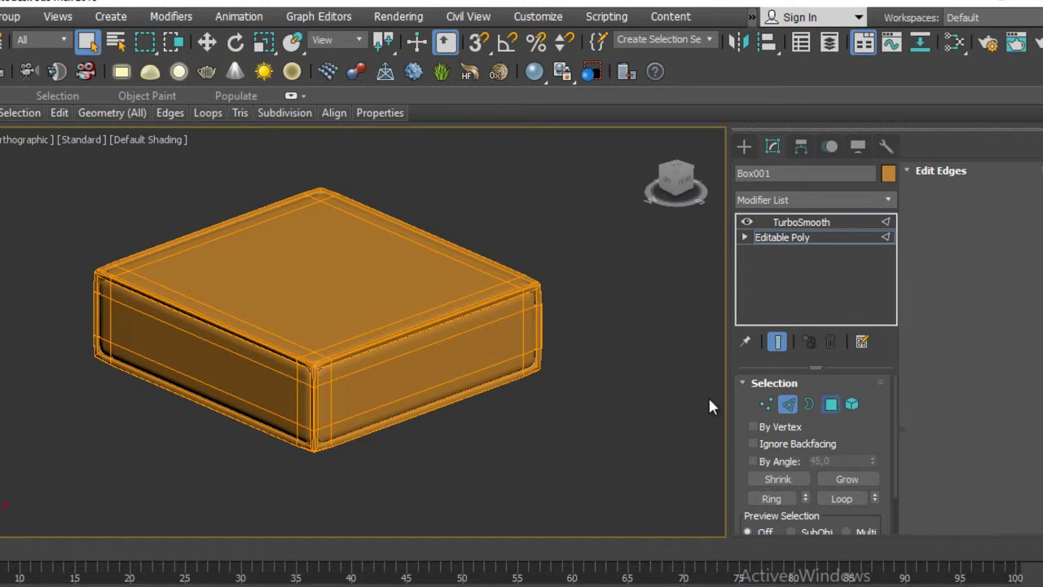
click(397, 370)
ctrl+click(228, 363)
ctrl+click(274, 287)
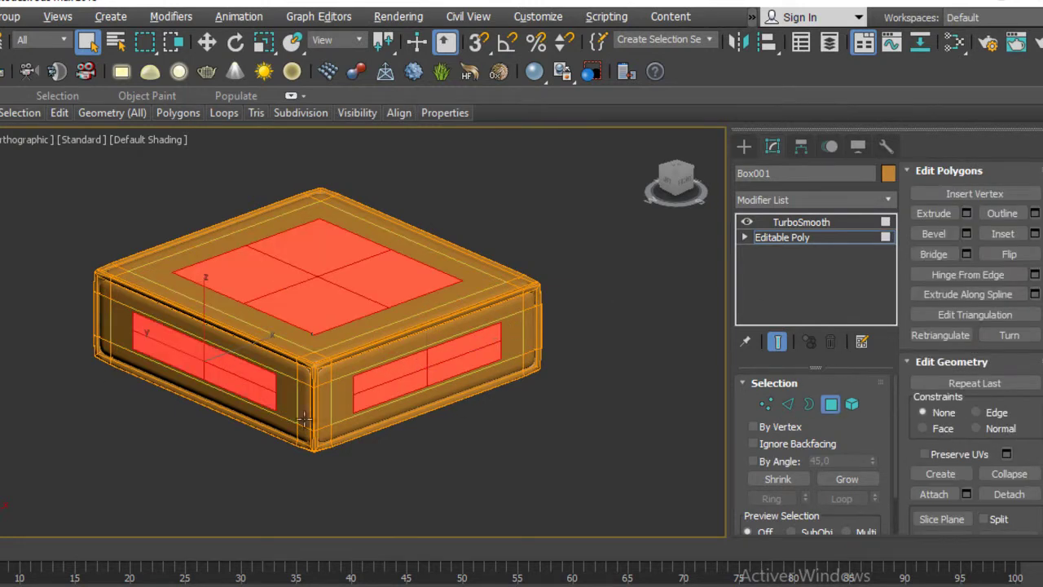
alt+middle_drag(302, 418, 458, 432)
key(alt+q)
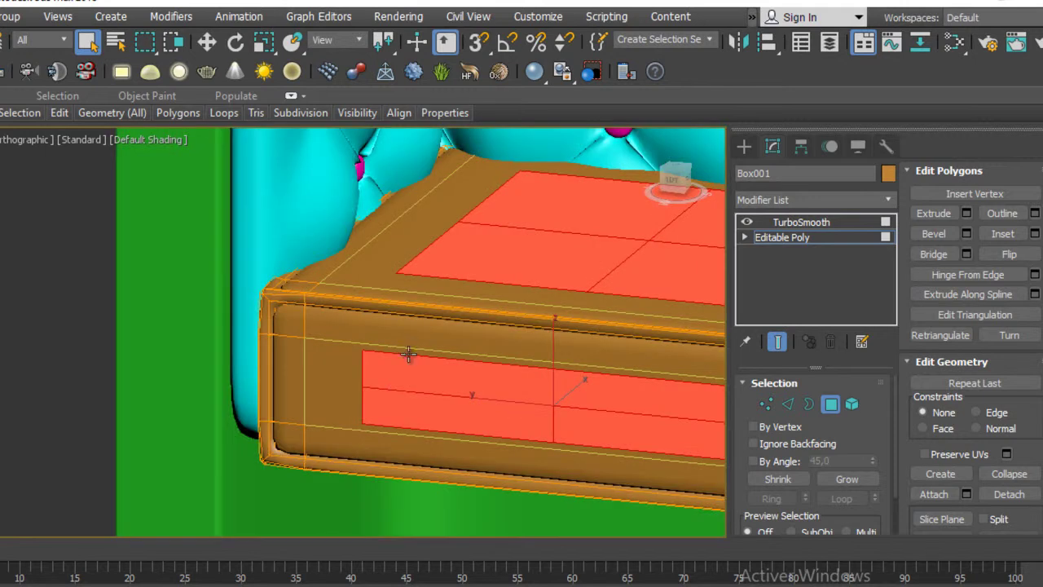
scroll(461, 379, down, 4)
alt+middle_drag(593, 430, 541, 434)
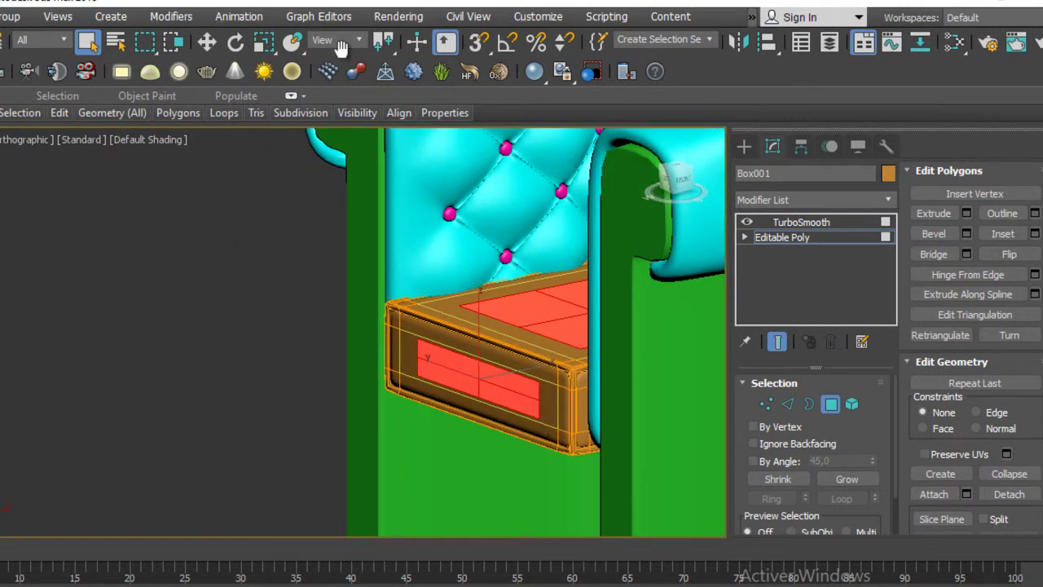
Step: Move the selected panels inward along their normals, then check the seat with wireframe shown
click(212, 43)
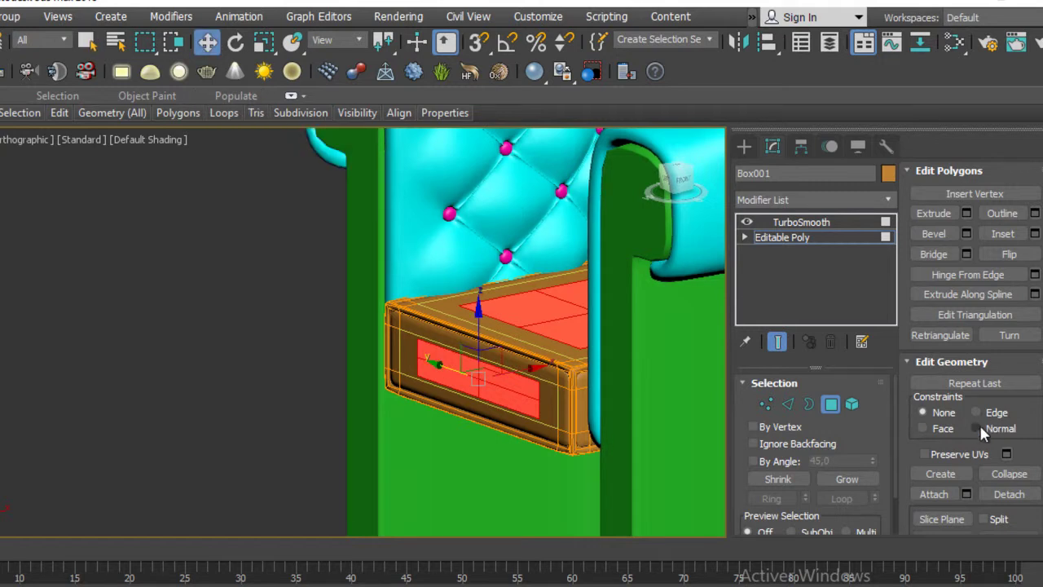
drag(476, 319, 474, 306)
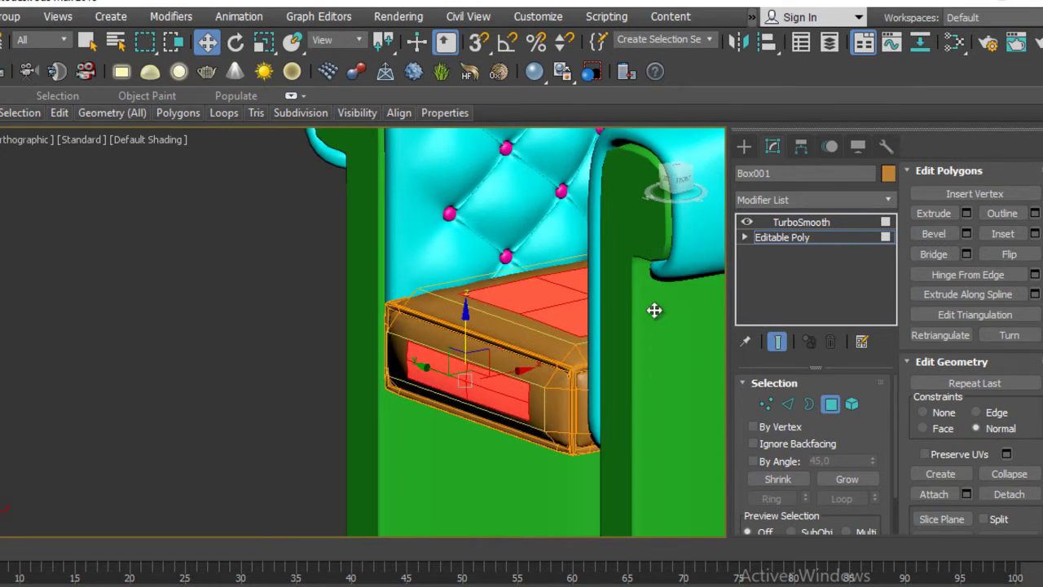
middle_drag(425, 258, 277, 259)
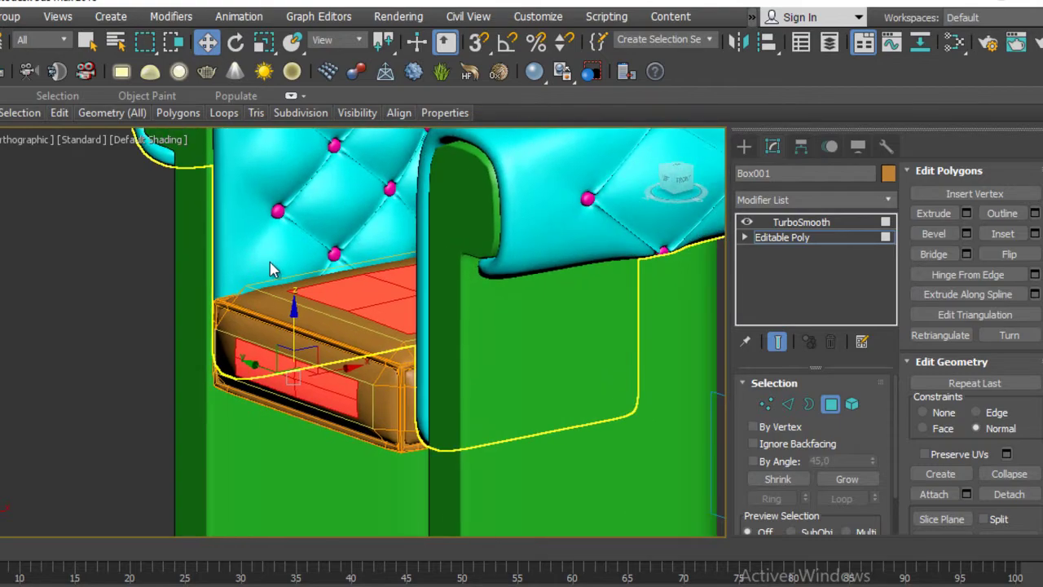
key(F4)
mouse_move(584, 304)
alt+middle_down()
mouse_move(577, 375)
mouse_move(550, 389)
mouse_move(473, 363)
mouse_move(465, 399)
mouse_move(553, 426)
mouse_move(577, 382)
mouse_move(557, 375)
mouse_move(526, 310)
mouse_move(546, 303)
mouse_move(540, 344)
mouse_move(552, 374)
mouse_move(616, 315)
mouse_move(646, 315)
mouse_move(567, 321)
mouse_move(477, 286)
mouse_move(481, 361)
mouse_move(457, 367)
mouse_move(529, 310)
mouse_move(533, 293)
mouse_move(521, 299)
alt+middle_up()
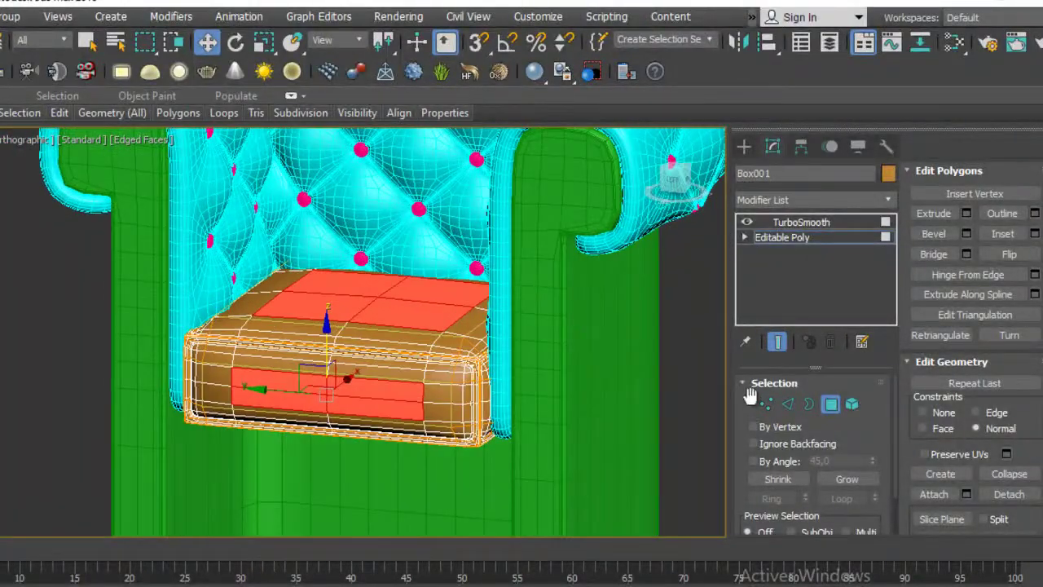
Step: Check the seat's cage and select its front-corner vertices in Vertex mode
click(778, 343)
click(778, 342)
mouse_move(522, 301)
alt+middle_down()
mouse_move(471, 277)
mouse_move(479, 382)
mouse_move(707, 381)
alt+middle_up()
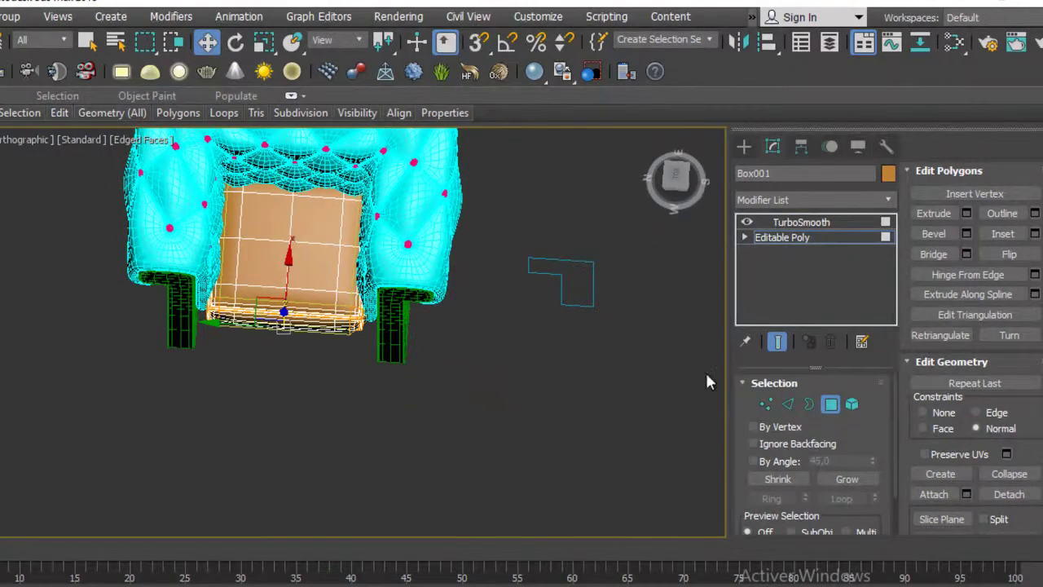
click(773, 404)
mouse_move(300, 267)
alt+middle_down()
mouse_move(377, 320)
mouse_move(389, 273)
mouse_move(419, 274)
alt+middle_up()
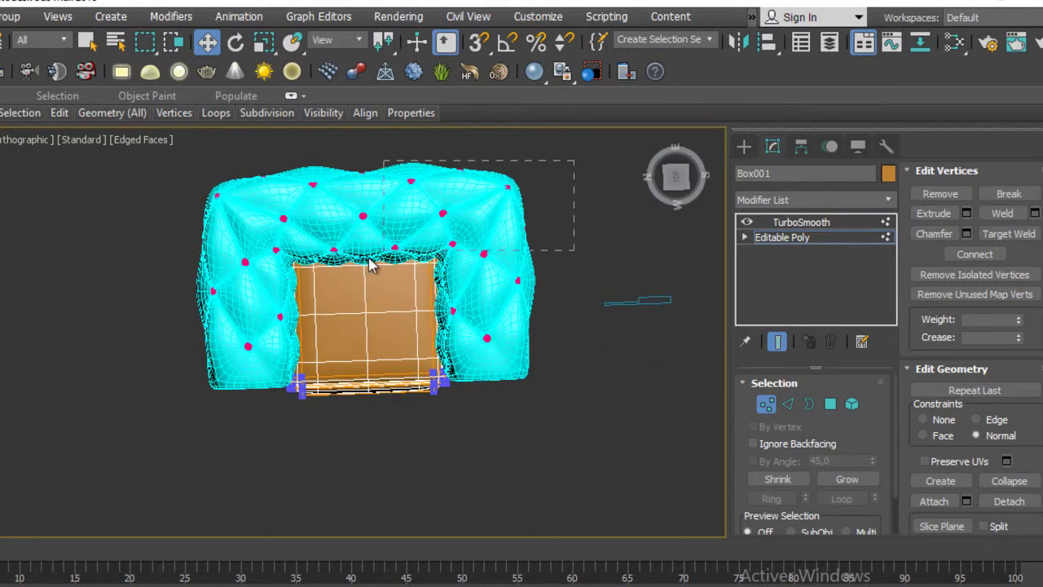
drag(164, 310, 164, 310)
alt+middle_drag(564, 305, 470, 272)
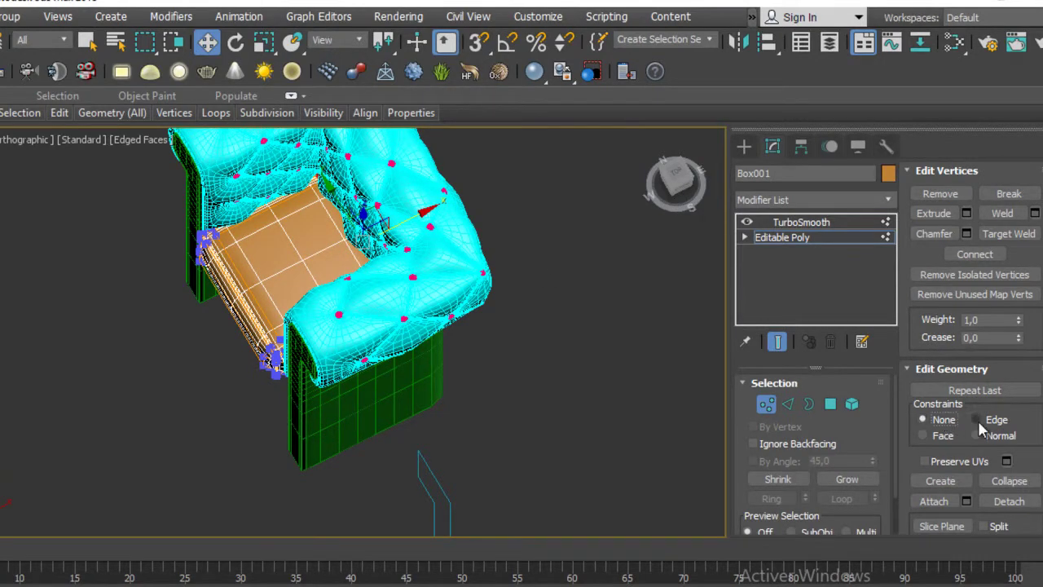
mouse_move(601, 352)
alt+middle_down()
mouse_move(294, 349)
mouse_move(388, 348)
mouse_move(395, 356)
mouse_move(554, 303)
mouse_move(555, 341)
mouse_move(503, 334)
mouse_move(461, 309)
mouse_move(240, 331)
mouse_move(297, 167)
mouse_move(461, 244)
alt+middle_up()
Step: Exit Vertex mode on Box001, zoom extents, select Loft001 and return to a front view
scroll(462, 309, up, 5)
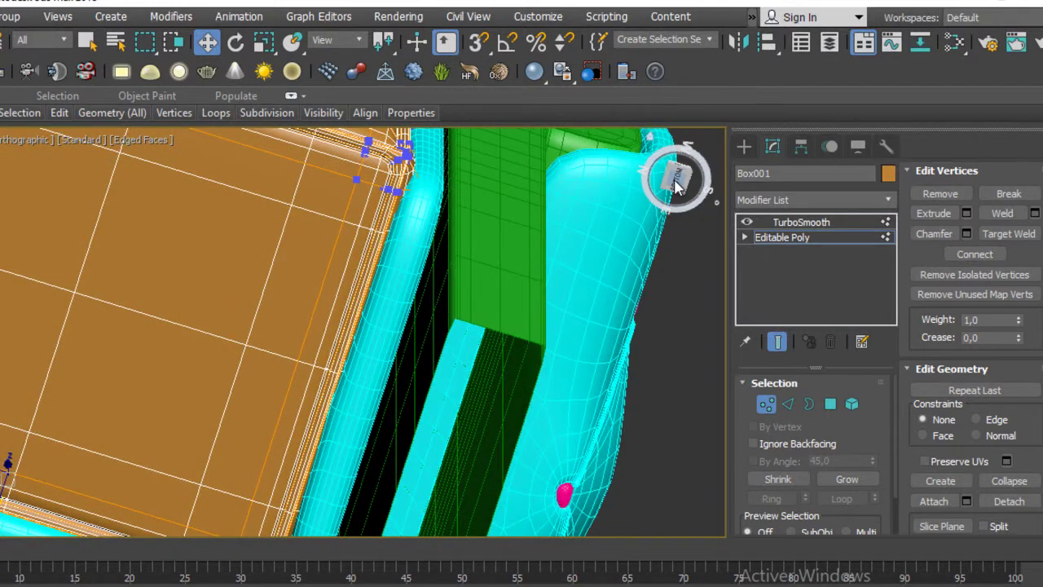
click(674, 178)
scroll(461, 346, down, 3)
middle_drag(464, 308, 462, 311)
mouse_move(433, 242)
alt+middle_down()
mouse_move(427, 355)
mouse_move(366, 431)
mouse_move(424, 251)
alt+middle_up()
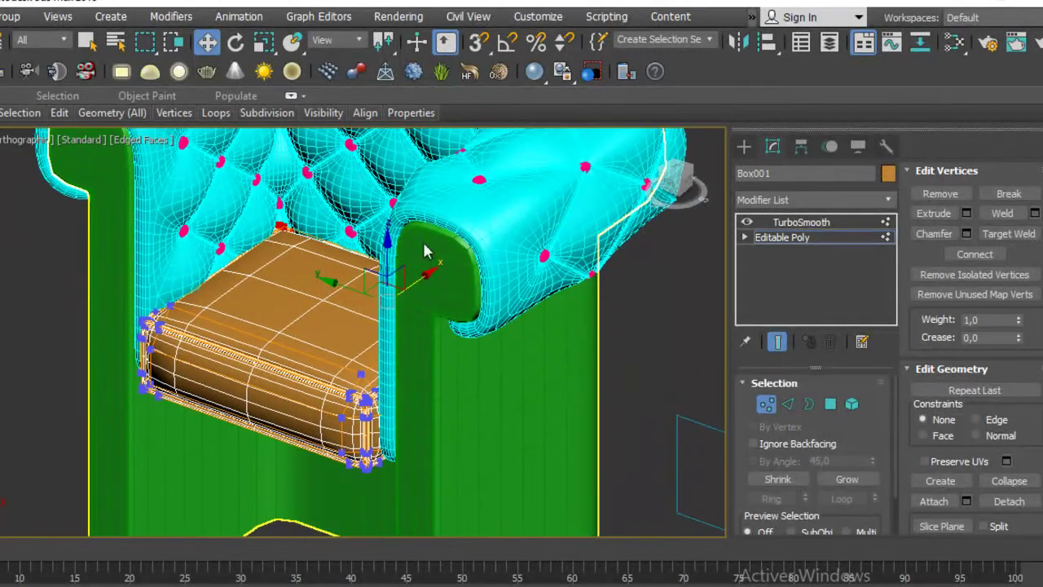
click(807, 241)
key(z)
click(471, 417)
mouse_move(470, 417)
alt+middle_down()
mouse_move(448, 415)
mouse_move(470, 391)
alt+middle_up()
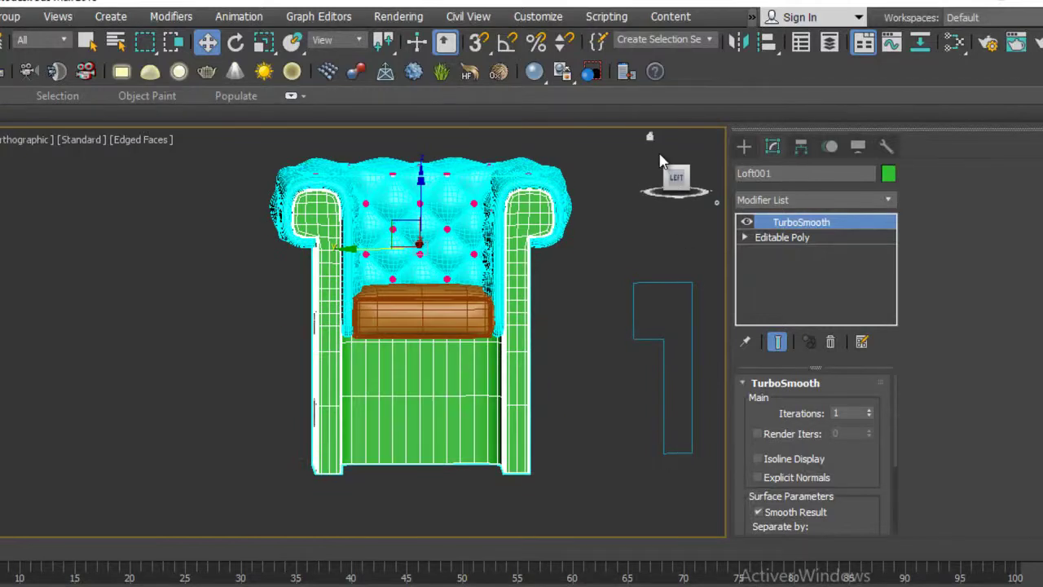
Step: In the Left view, draw a thin Box002 strip just below the seat cushion
click(675, 180)
scroll(505, 361, up, 1)
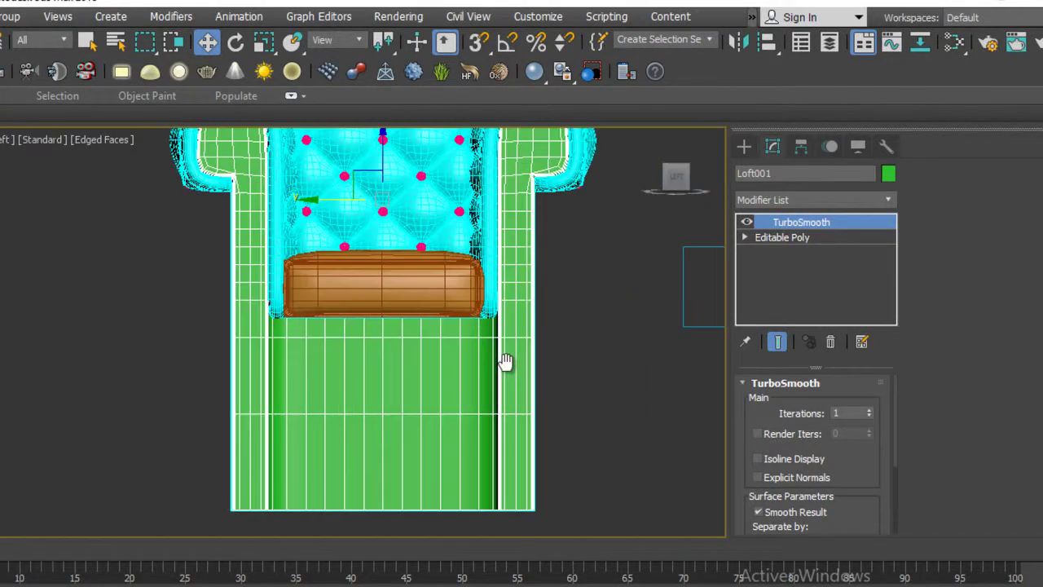
click(743, 150)
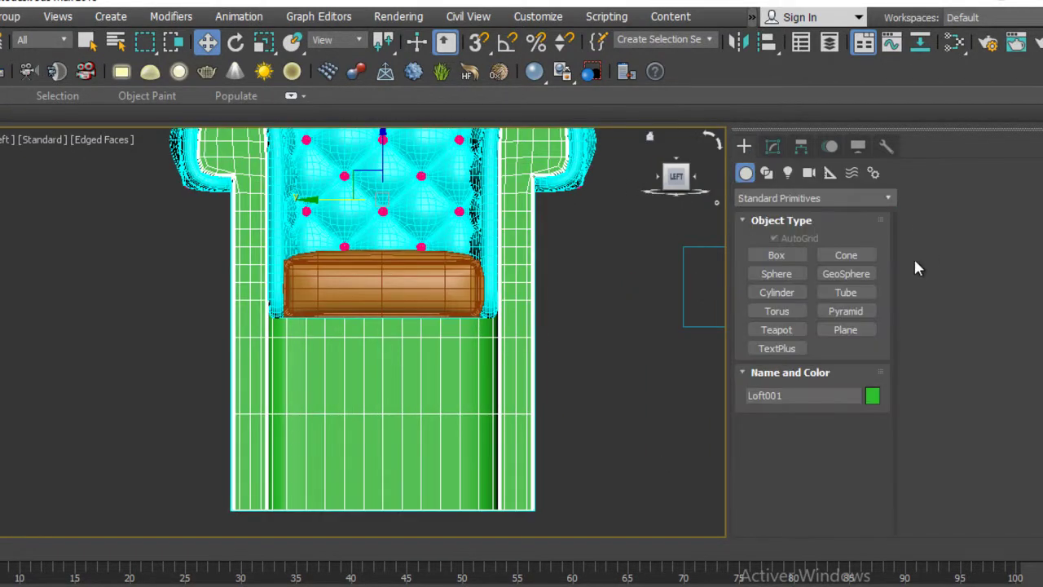
click(791, 259)
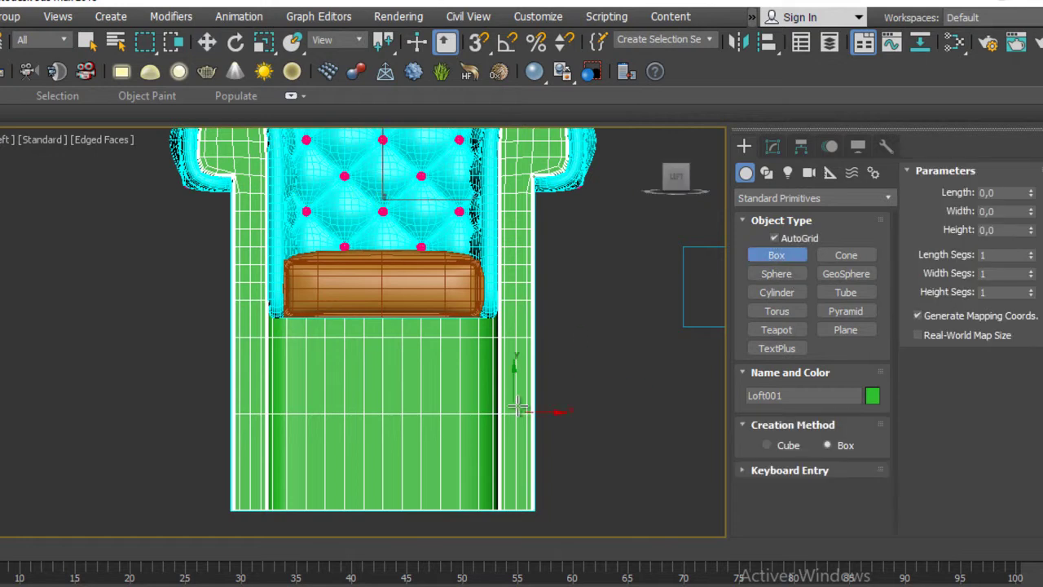
click(460, 340)
drag(460, 341, 287, 346)
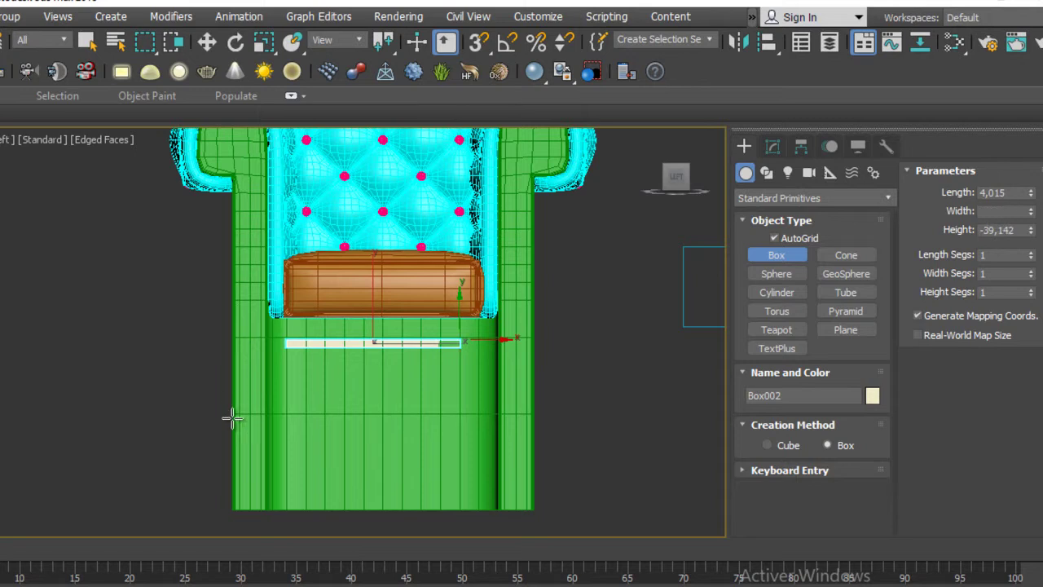
click(371, 206)
Step: Check the sofa's lower front panel in the reference photo
key(w)
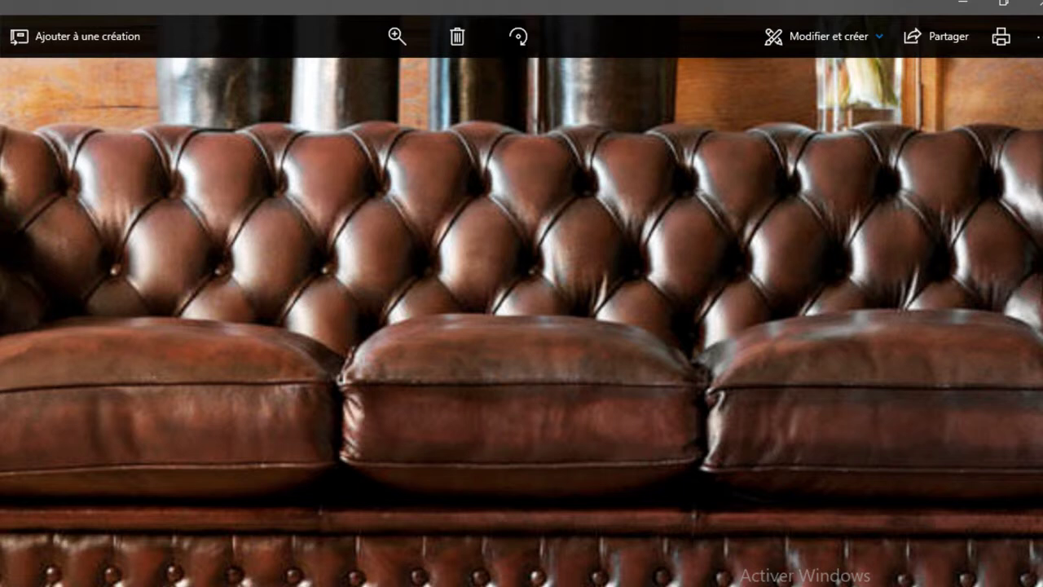
drag(408, 537, 404, 267)
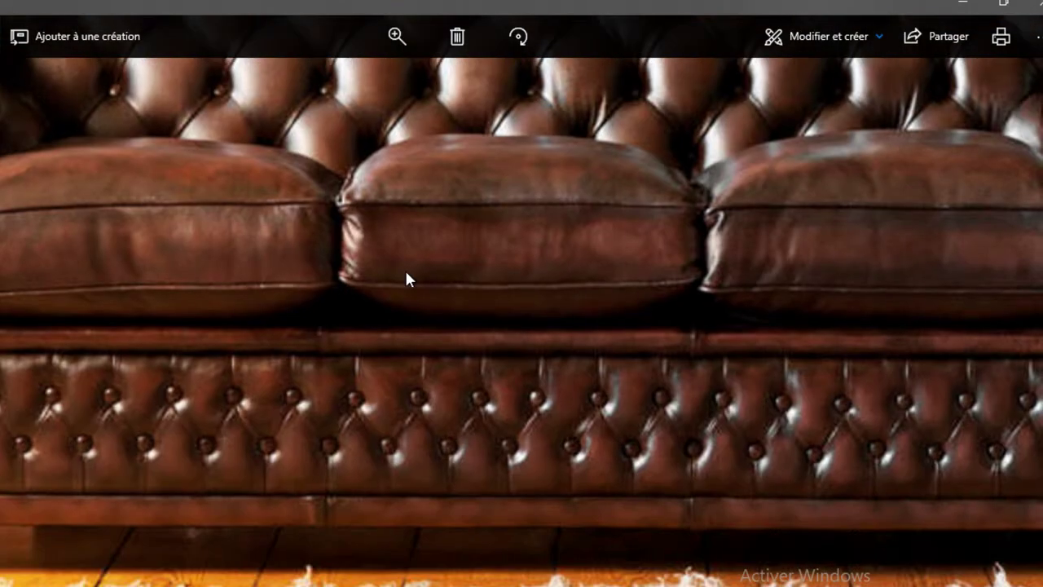
click(962, 5)
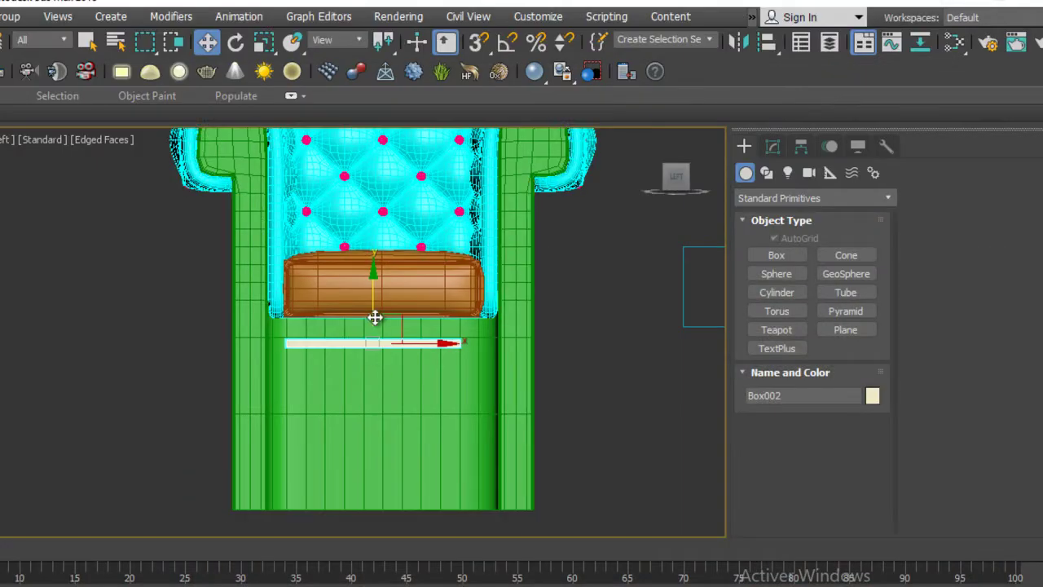
Step: Raise the strip under the cushion and convert it to an Editable Poly
drag(370, 304, 363, 285)
right_click(363, 285)
mouse_move(395, 464)
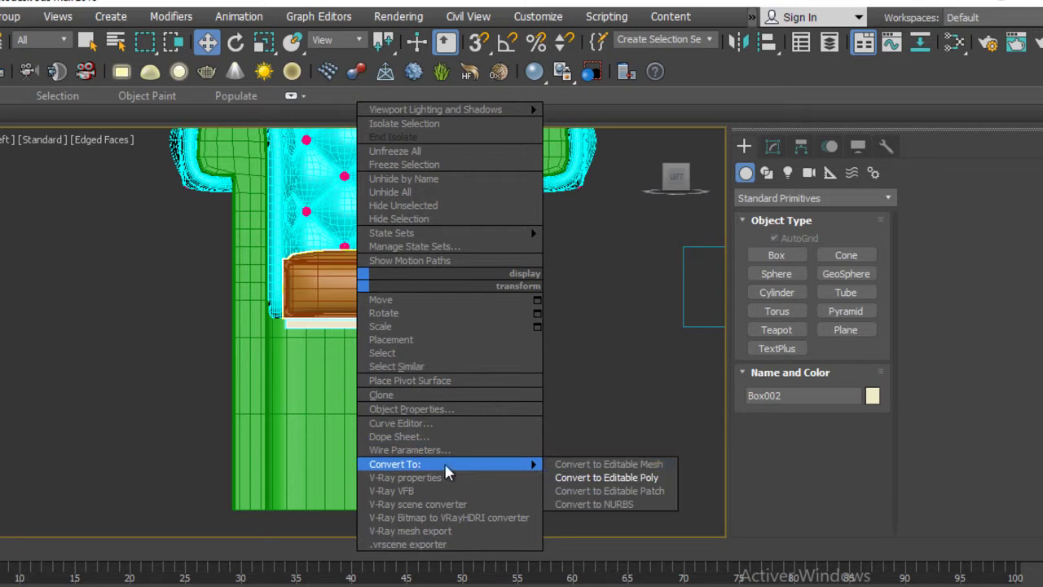
click(675, 478)
scroll(521, 334, down, 2)
mouse_move(499, 350)
alt+middle_down()
mouse_move(628, 372)
mouse_move(656, 367)
mouse_move(644, 354)
mouse_move(635, 361)
mouse_move(647, 378)
alt+middle_up()
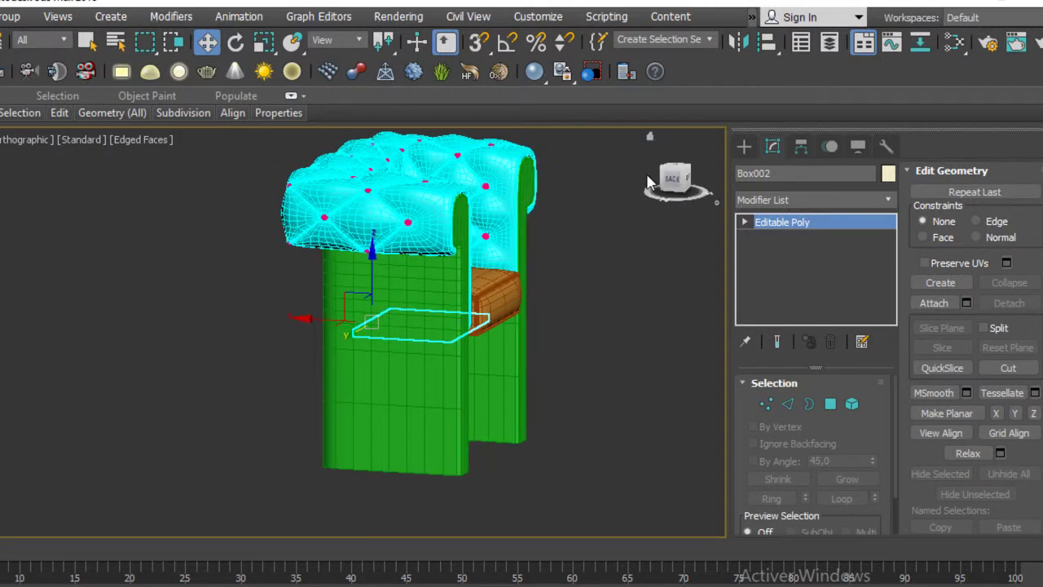
click(672, 179)
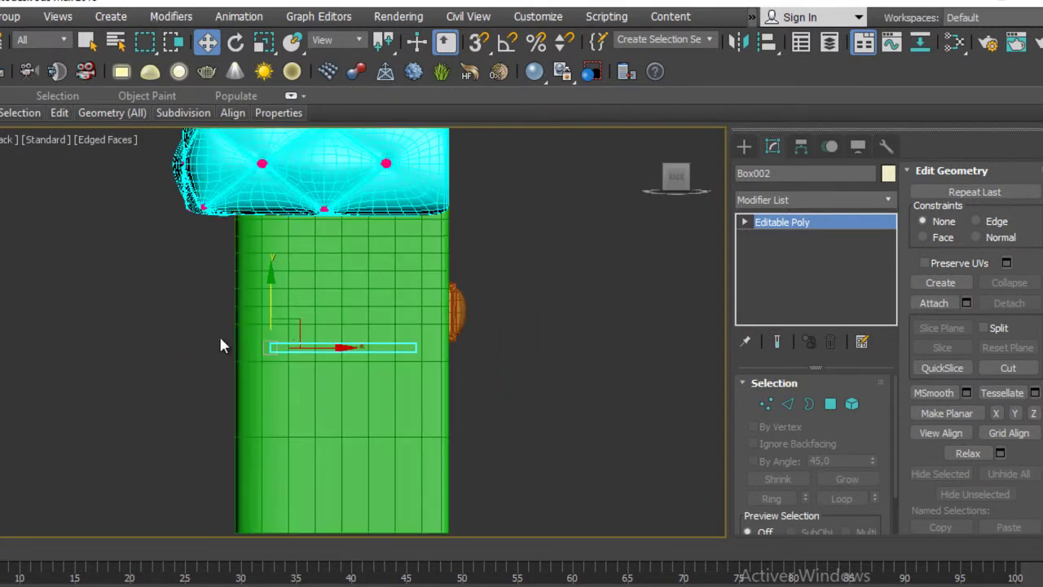
Step: Move the strip to the chair's front face and trim its depth flush via end vertices
mouse_move(332, 347)
mouse_down()
mouse_move(516, 347)
mouse_move(485, 346)
mouse_up()
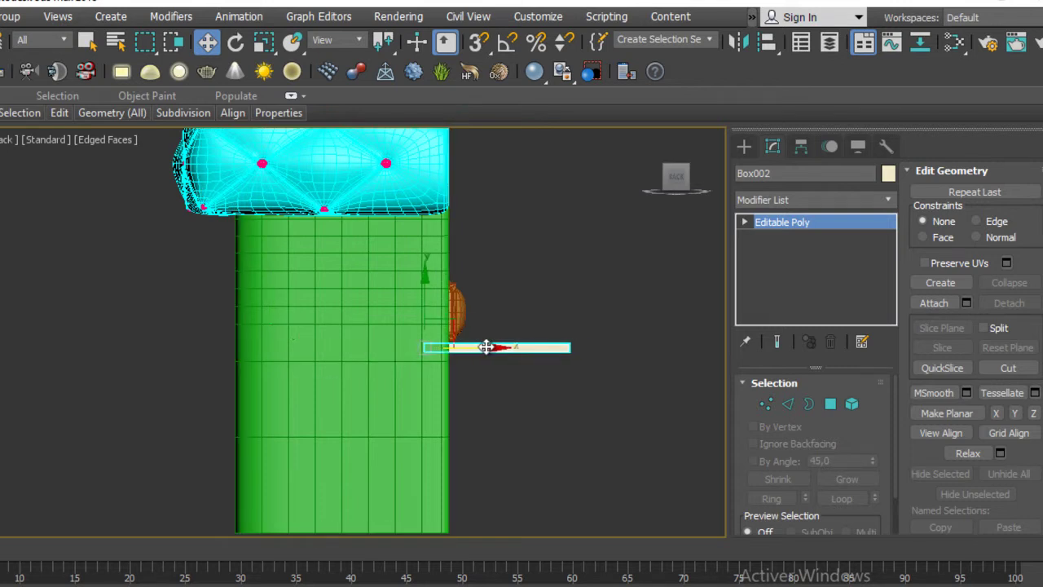
click(765, 405)
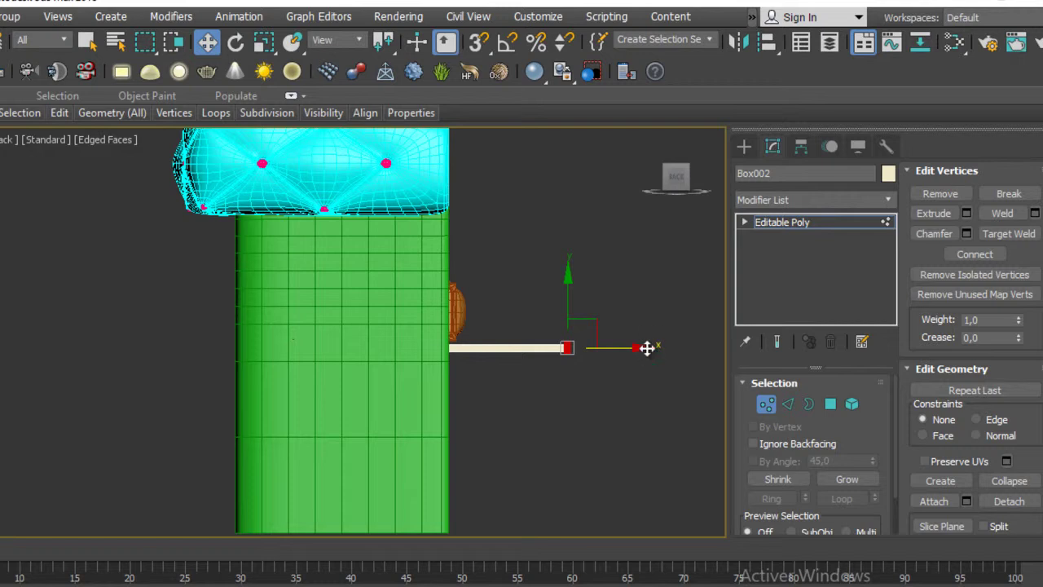
drag(528, 297, 623, 421)
drag(633, 351, 512, 349)
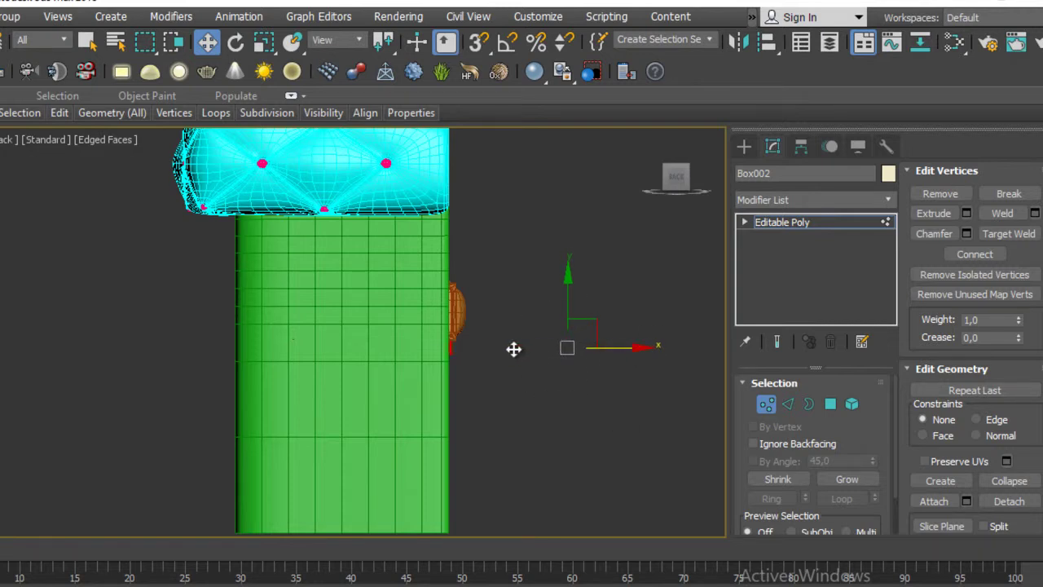
Step: Snug the strip against the cushion and stretch both ends out to the arms
scroll(573, 408, down, 5)
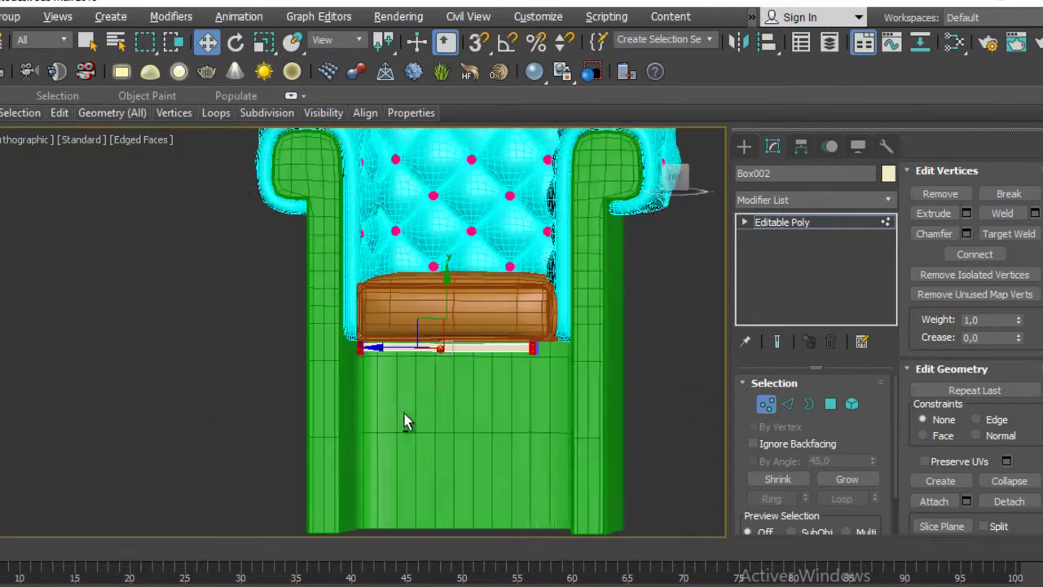
alt+middle_drag(407, 423, 672, 147)
click(673, 179)
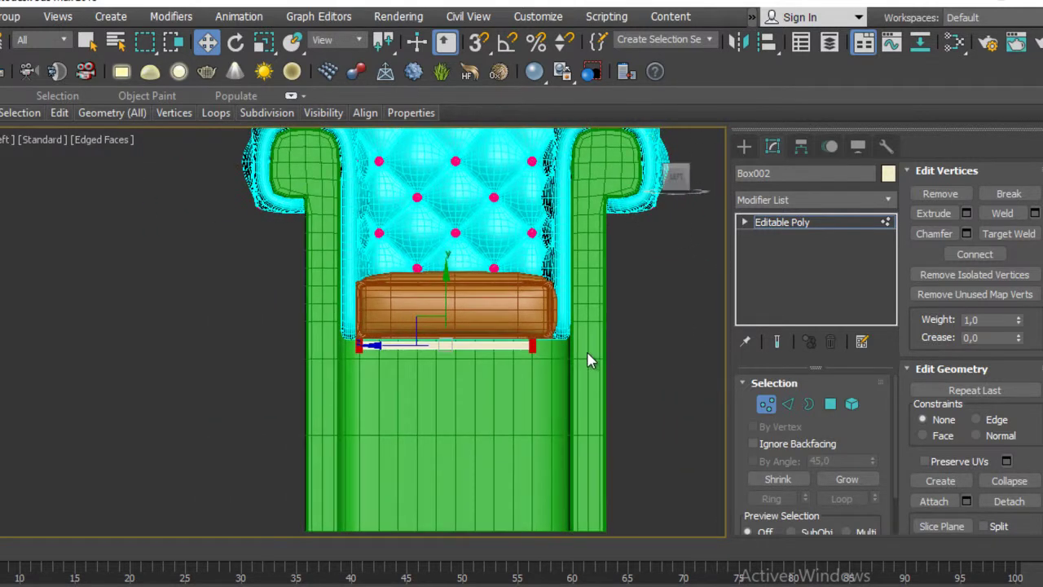
scroll(589, 352, up, 5)
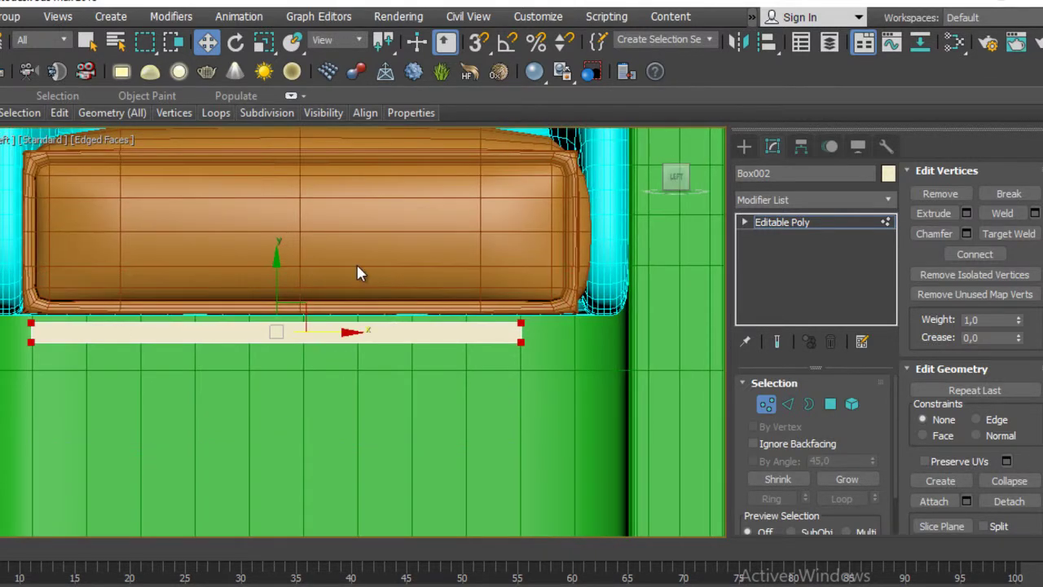
drag(278, 288, 272, 284)
drag(415, 249, 674, 446)
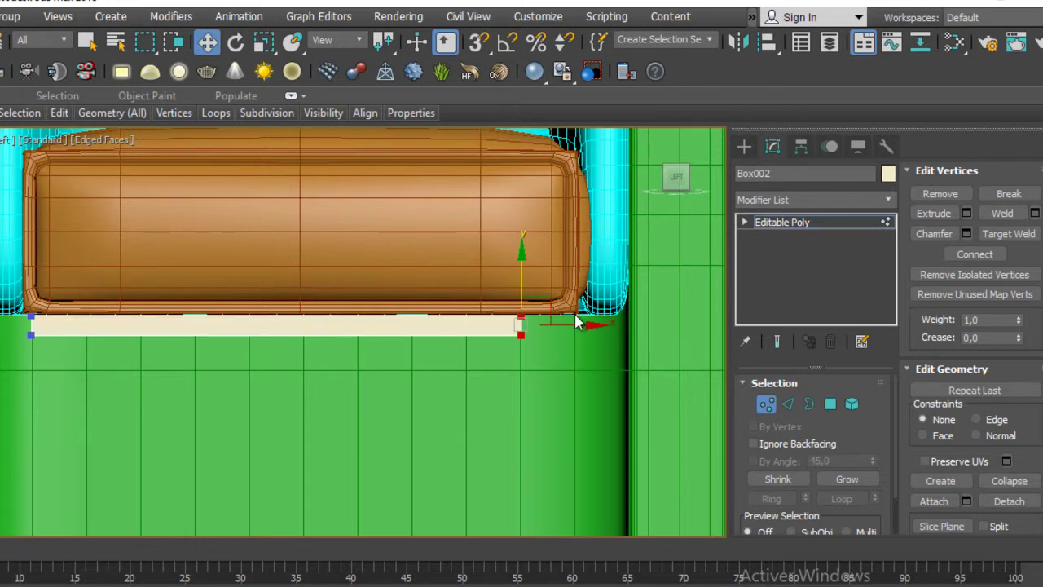
drag(588, 329, 689, 329)
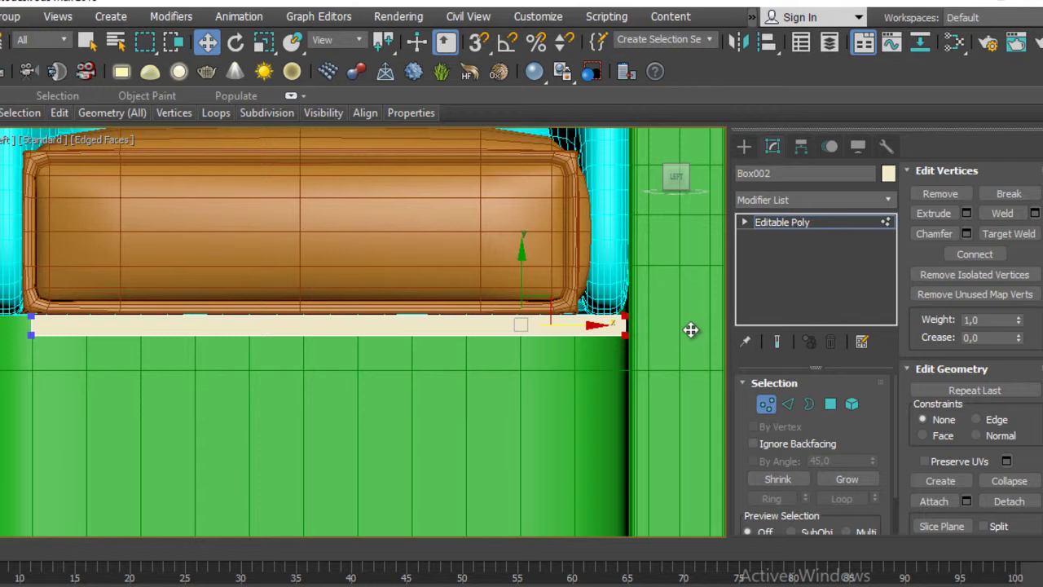
middle_drag(694, 329, 997, 337)
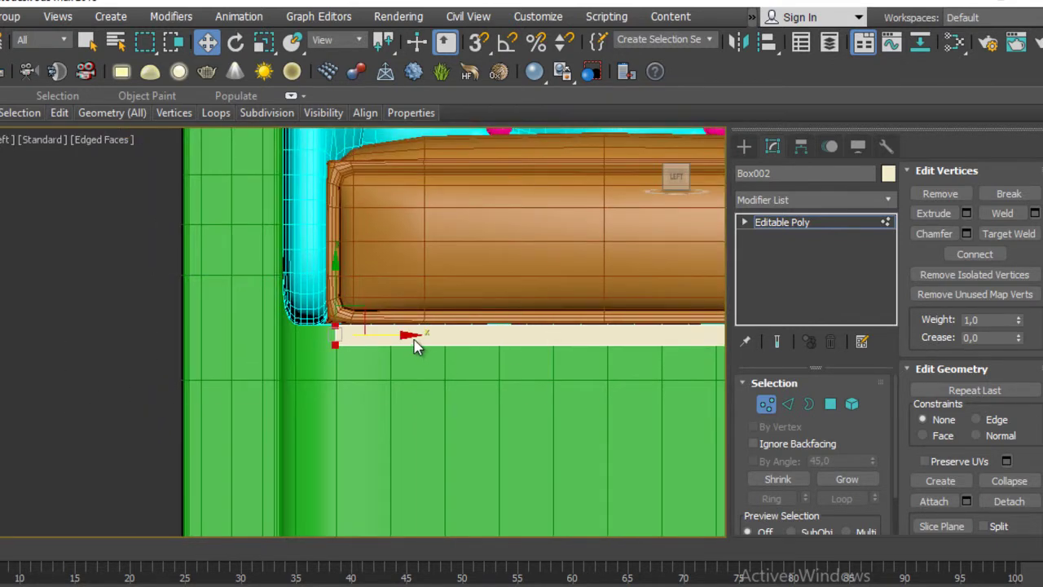
drag(414, 345, 359, 336)
Step: Move the strip's bottom vertices down to thicken it slightly
scroll(355, 336, down, 4)
mouse_move(400, 388)
alt+middle_down()
mouse_move(445, 429)
mouse_move(413, 432)
mouse_move(451, 279)
mouse_move(475, 293)
mouse_move(526, 415)
mouse_move(616, 344)
alt+middle_up()
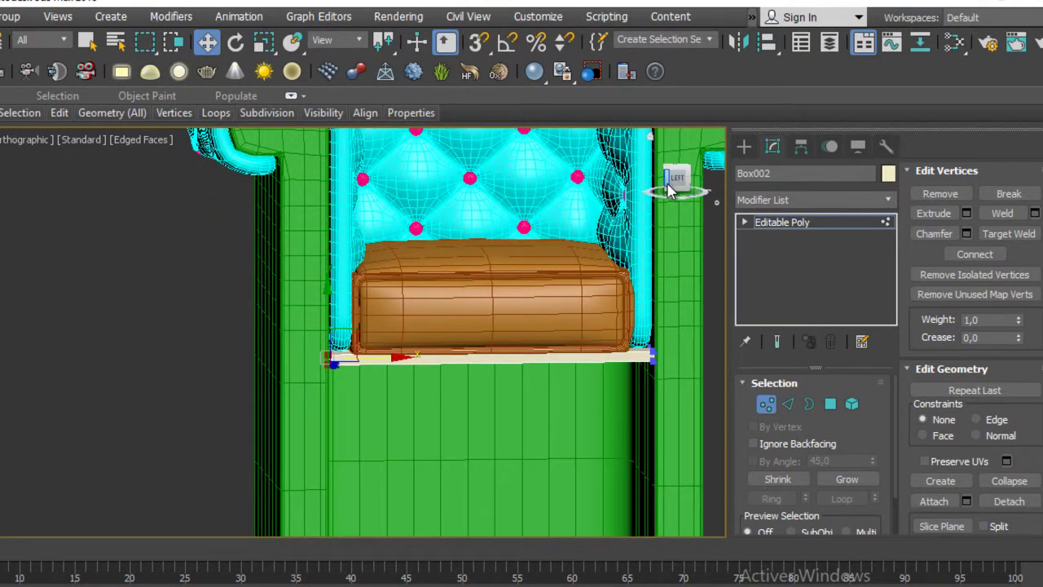
click(669, 187)
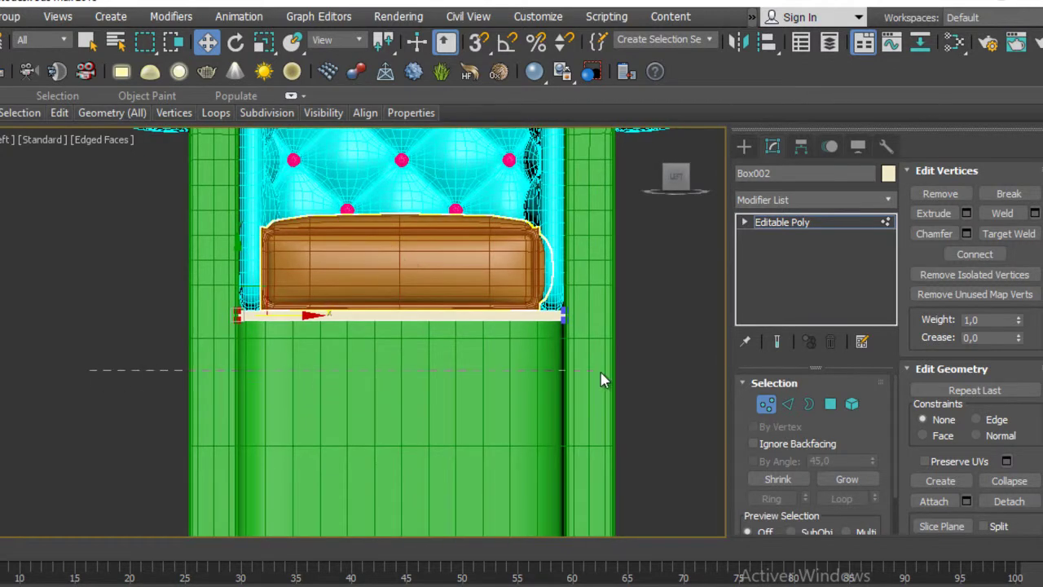
drag(603, 378, 626, 317)
drag(404, 264, 477, 278)
mouse_move(615, 361)
alt+middle_down()
mouse_move(484, 384)
mouse_move(493, 294)
mouse_move(543, 366)
mouse_move(571, 366)
alt+middle_up()
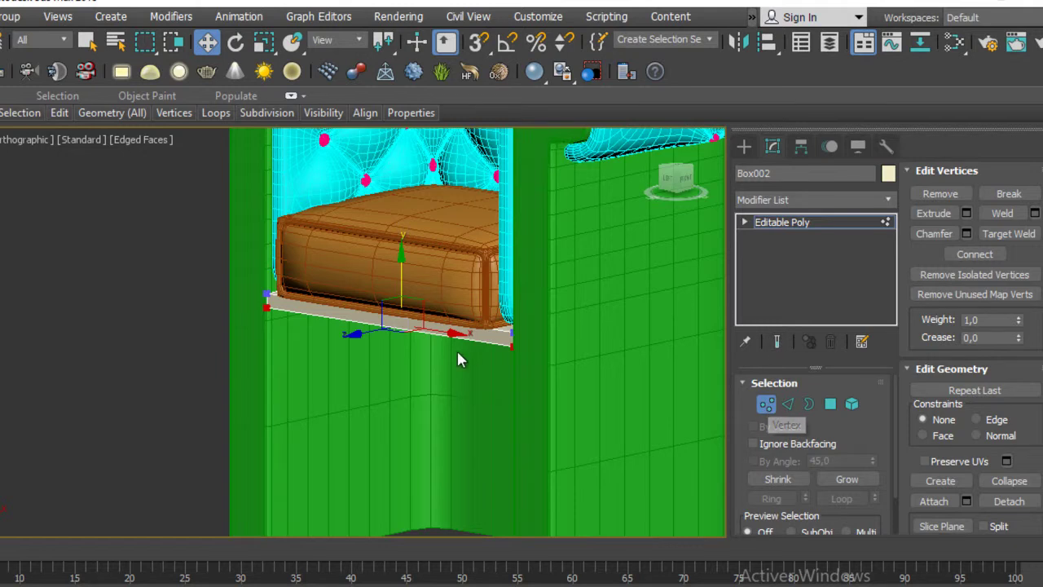
key(alt+q)
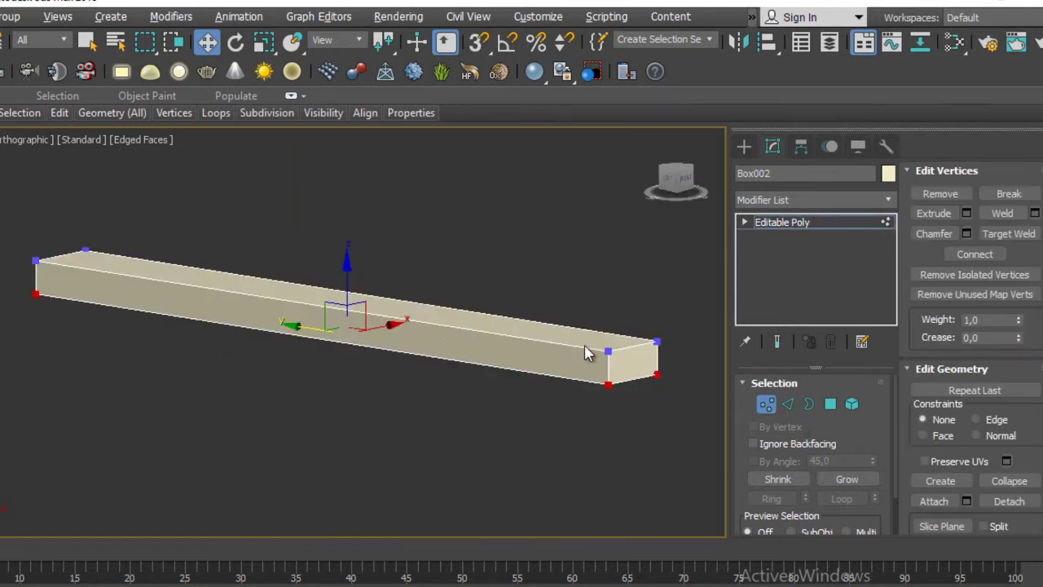
alt+middle_drag(585, 352, 421, 353)
click(831, 405)
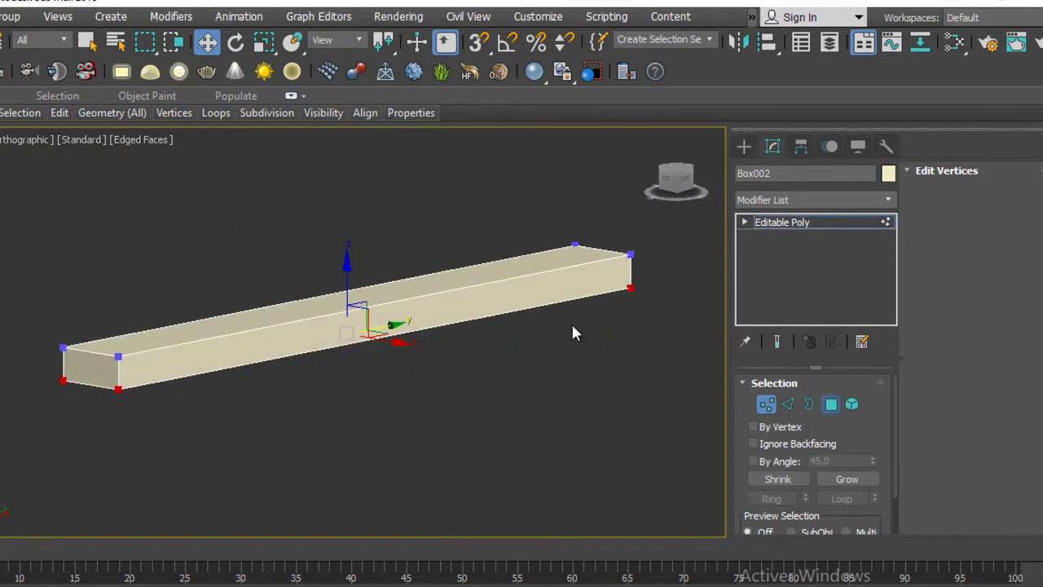
click(570, 291)
key(Delete)
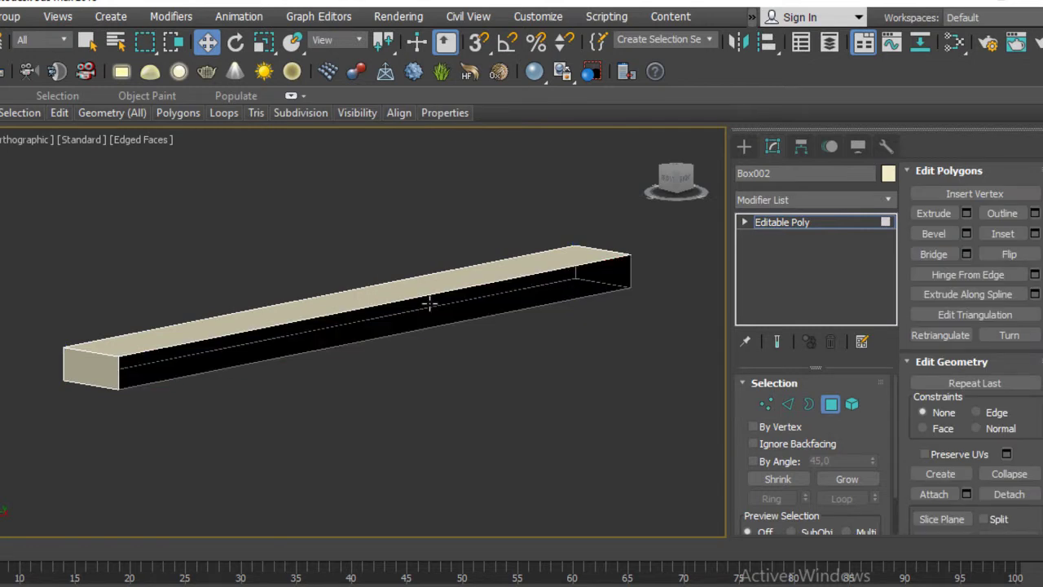
mouse_move(325, 331)
alt+middle_down()
mouse_move(559, 345)
mouse_move(497, 341)
alt+middle_up()
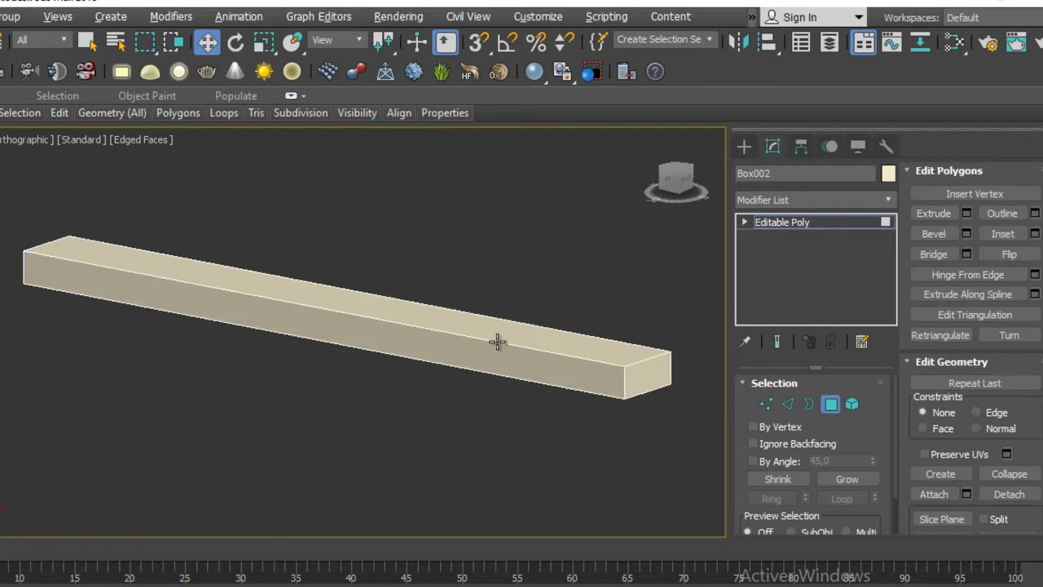
click(787, 404)
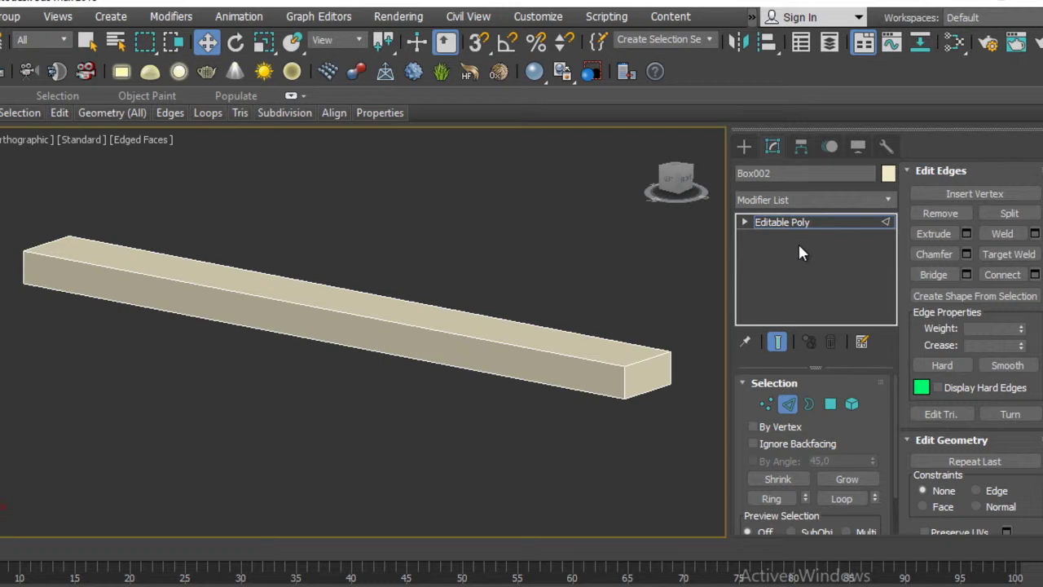
click(792, 201)
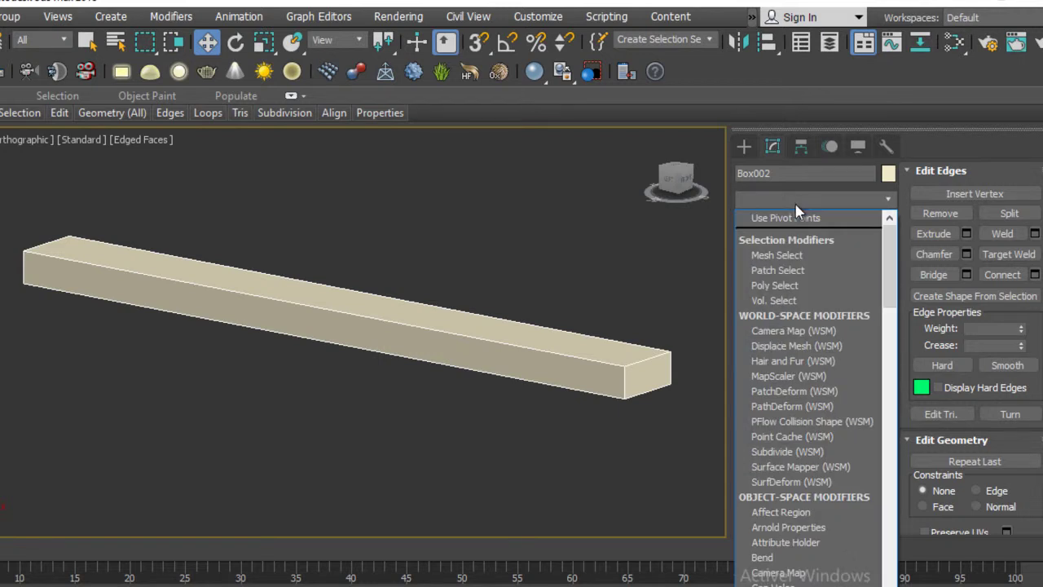
text(tu)
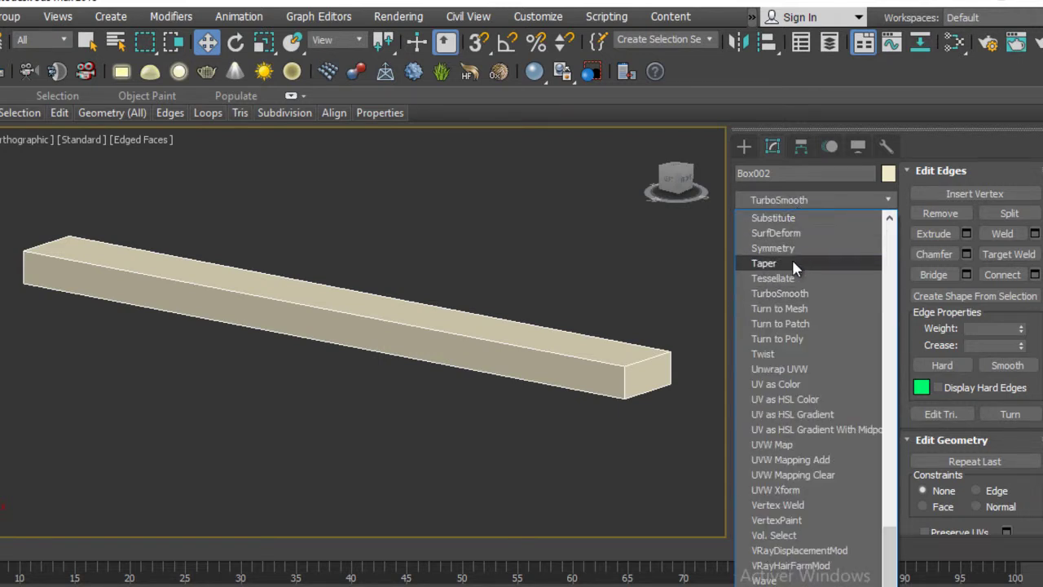
click(798, 292)
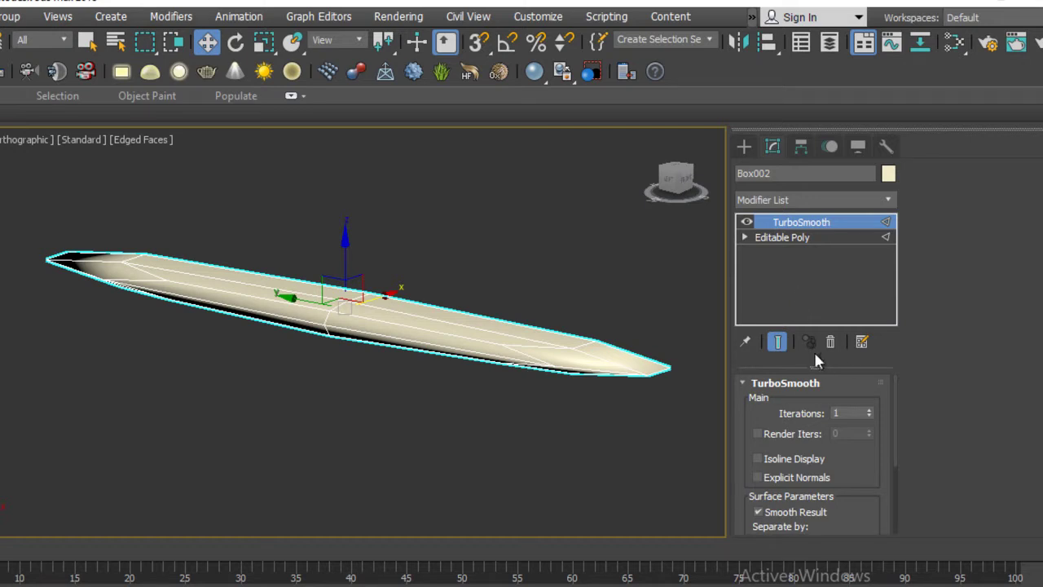
alt+middle_drag(449, 357, 486, 359)
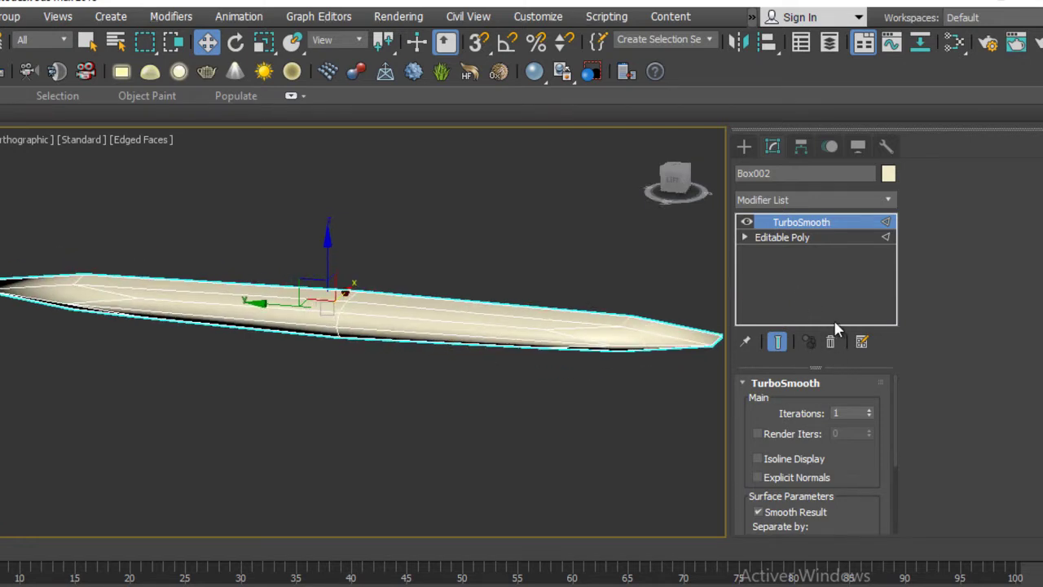
click(830, 341)
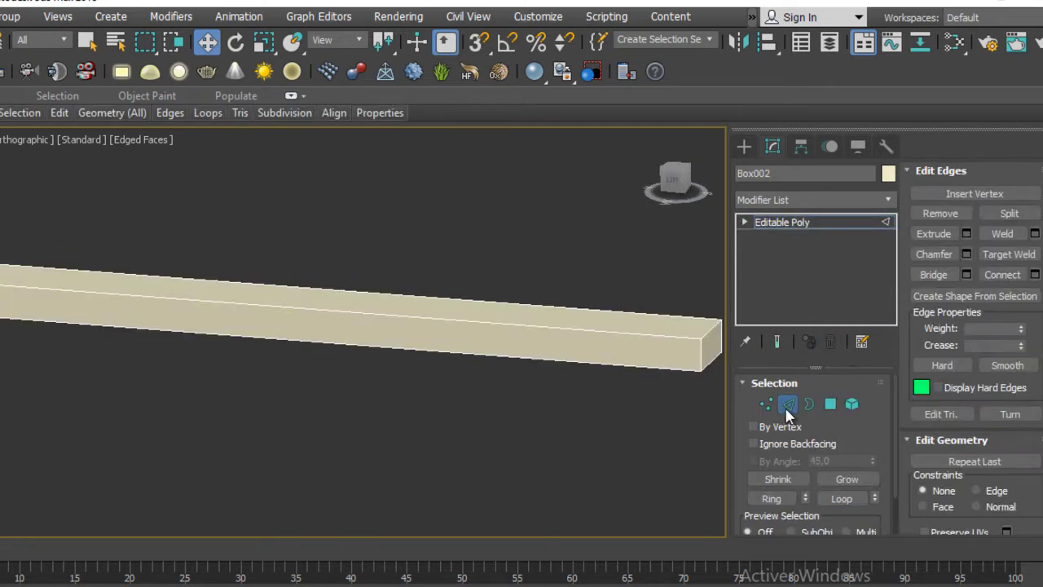
Step: Select the trim strip's long edges in Edge mode, excluding the short end edges
click(649, 334)
ctrl+click(712, 332)
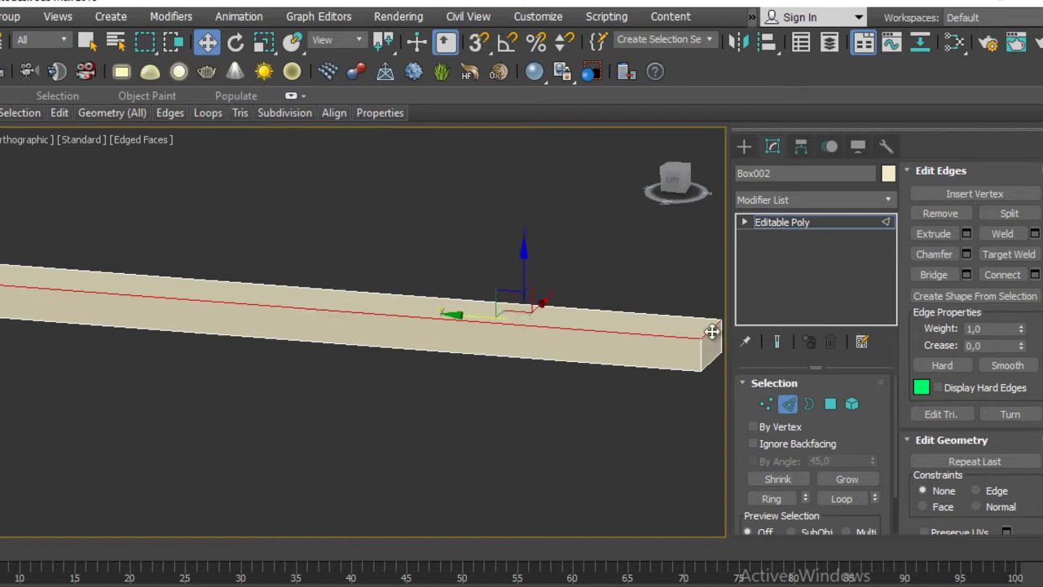
alt+click(705, 350)
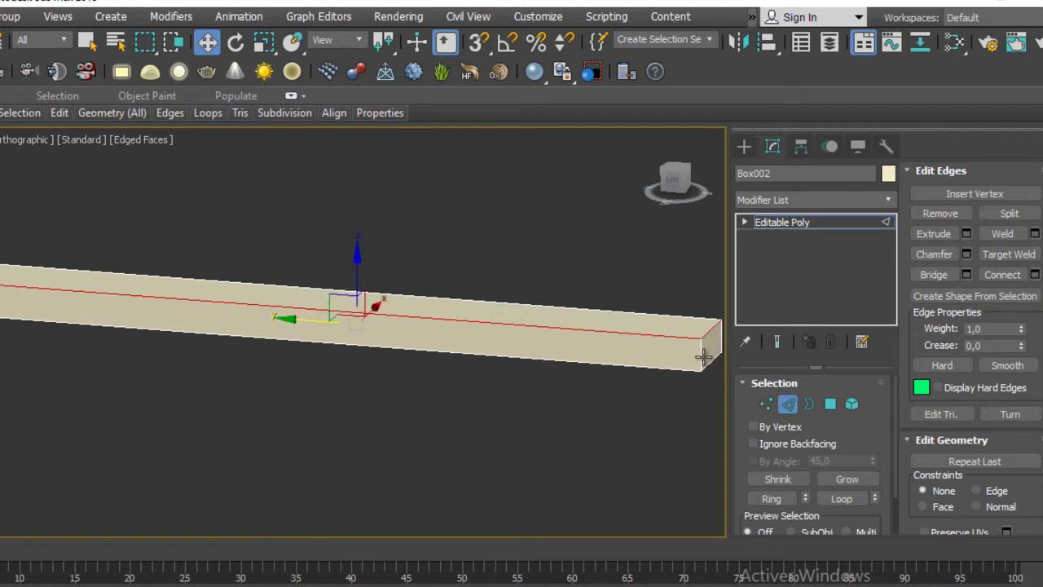
ctrl+click(702, 356)
ctrl+click(703, 356)
ctrl+click(707, 363)
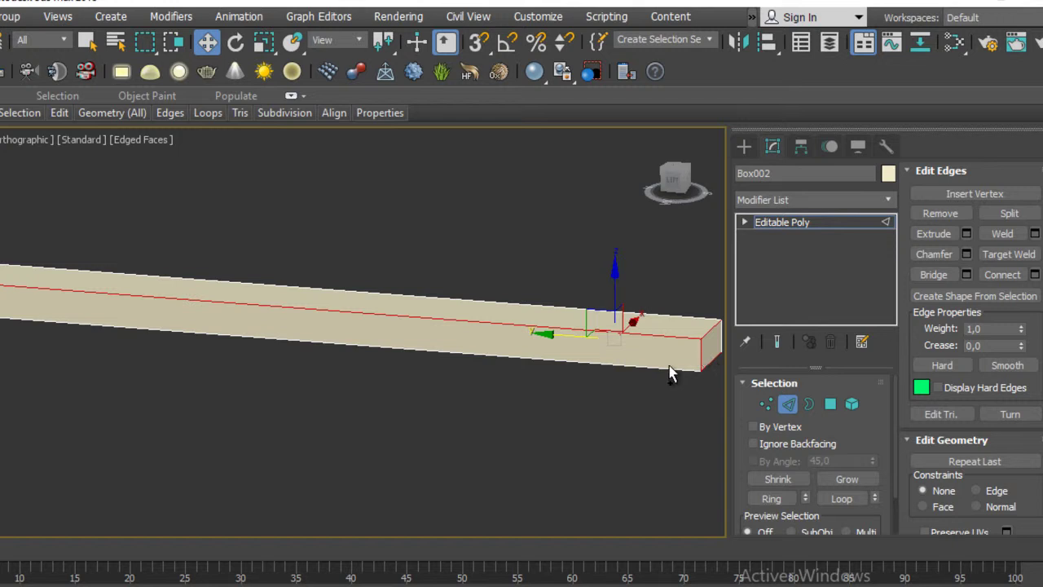
ctrl+click(644, 375)
mouse_move(424, 366)
alt+middle_down()
mouse_move(516, 356)
mouse_move(345, 356)
mouse_move(279, 384)
alt+middle_up()
ctrl+click(339, 338)
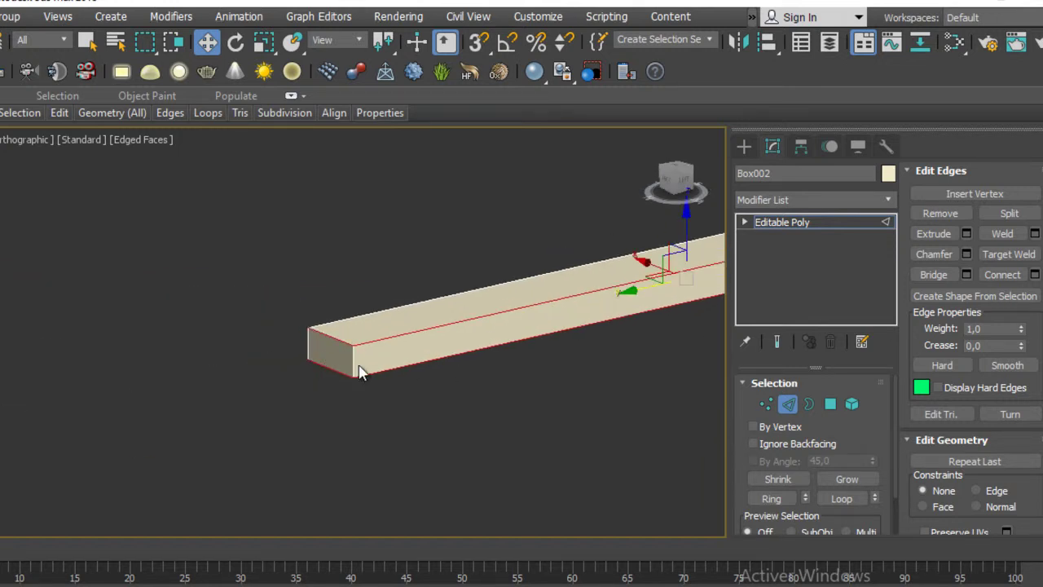
mouse_move(361, 366)
alt+middle_down()
mouse_move(477, 356)
mouse_move(508, 400)
mouse_move(441, 397)
alt+middle_up()
scroll(441, 397, up, 3)
scroll(493, 362, down, 2)
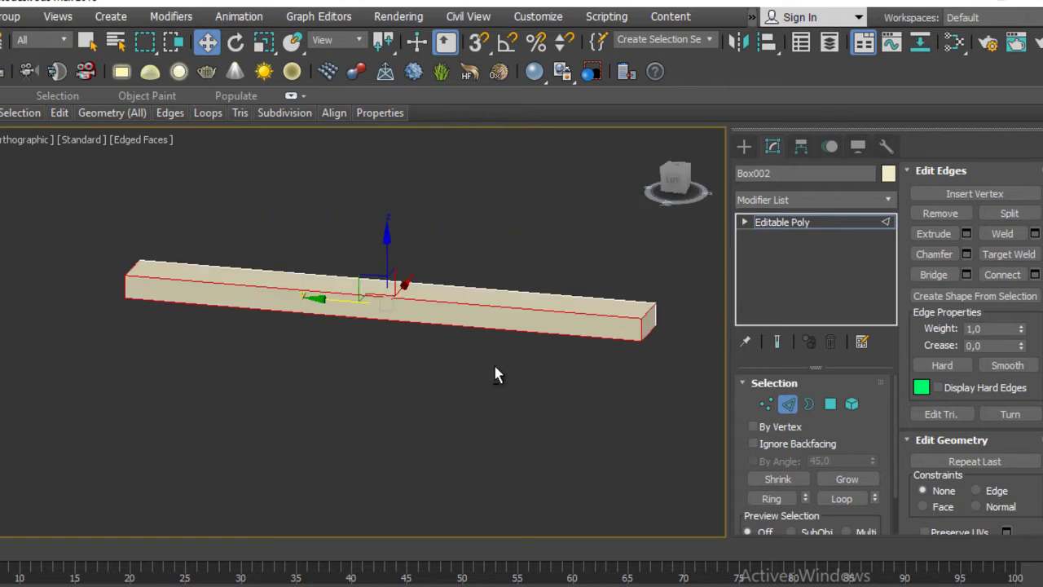
Step: Chamfer the selected edges with Amount 1,393 and 2 segments
click(965, 253)
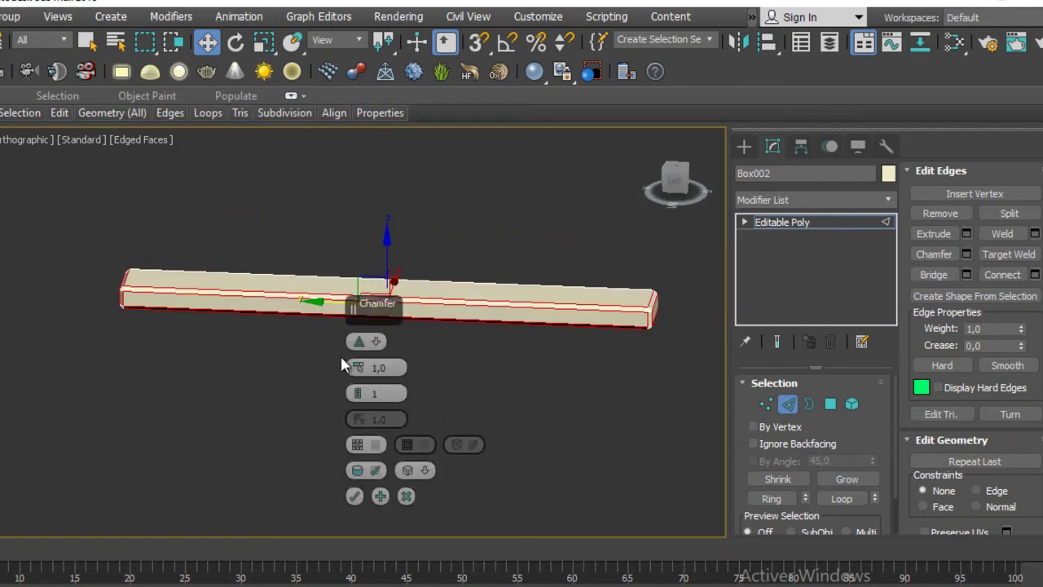
drag(358, 366, 573, 355)
middle_drag(572, 354, 418, 366)
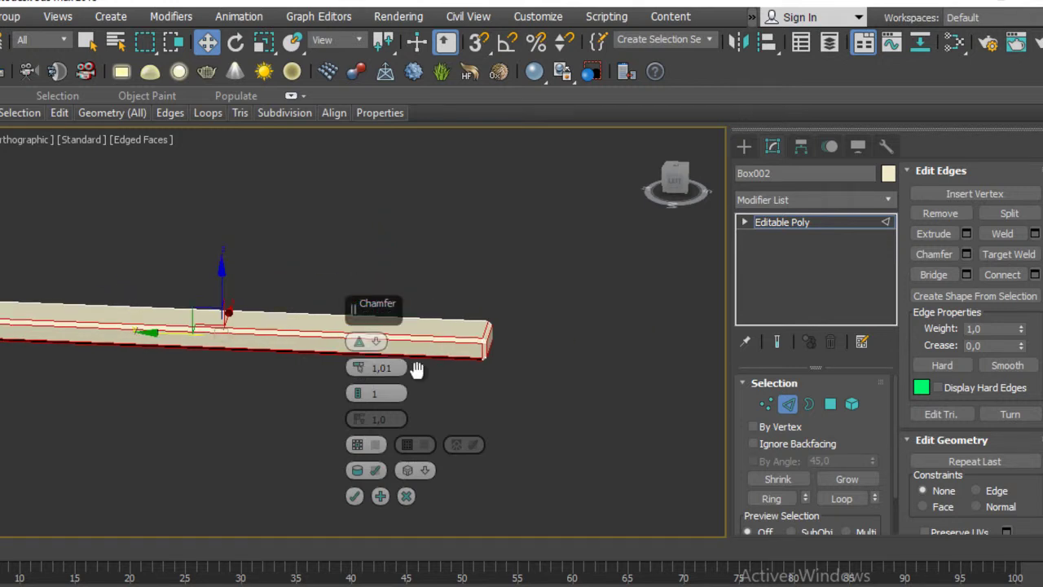
scroll(416, 368, up, 3)
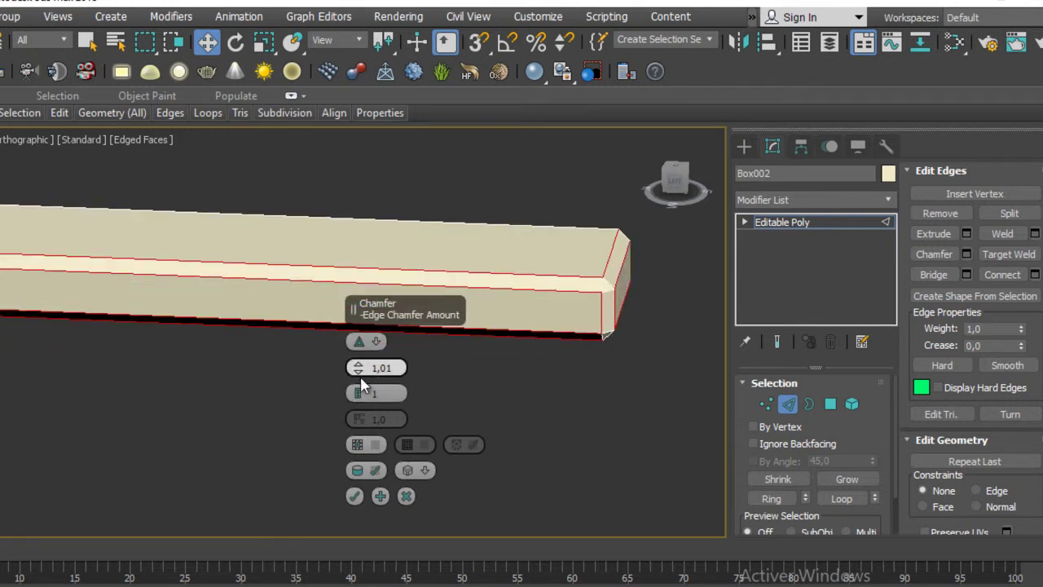
drag(357, 393, 359, 355)
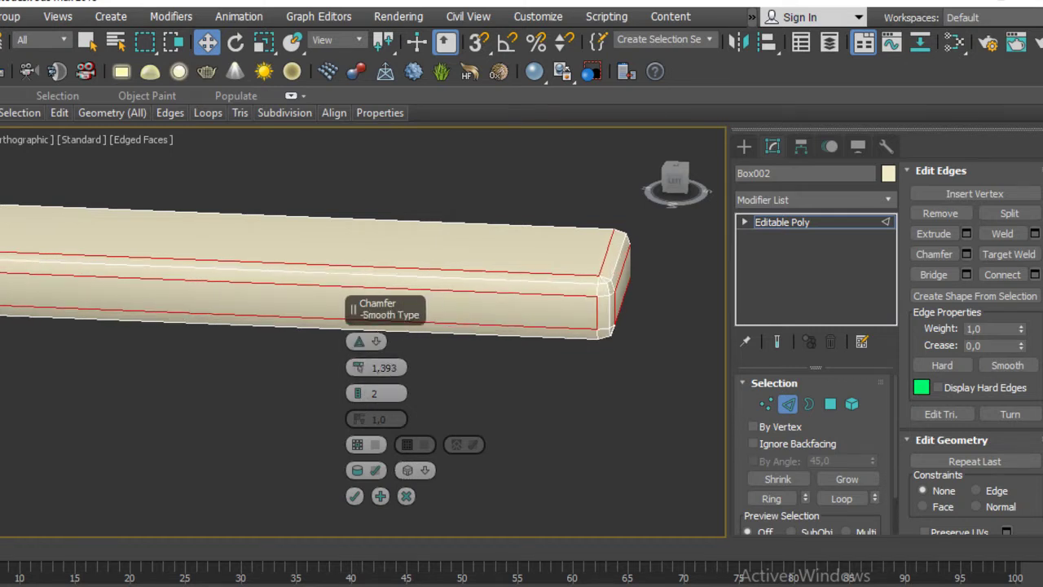
scroll(399, 309, down, 3)
scroll(424, 306, up, 2)
Step: Check the chamfered strip against the chair from several angles, confirm it, and frame the chair
mouse_move(407, 305)
alt+middle_down()
mouse_move(288, 284)
mouse_move(377, 285)
alt+middle_up()
mouse_move(171, 307)
alt+middle_down()
mouse_move(361, 302)
mouse_move(329, 306)
alt+middle_up()
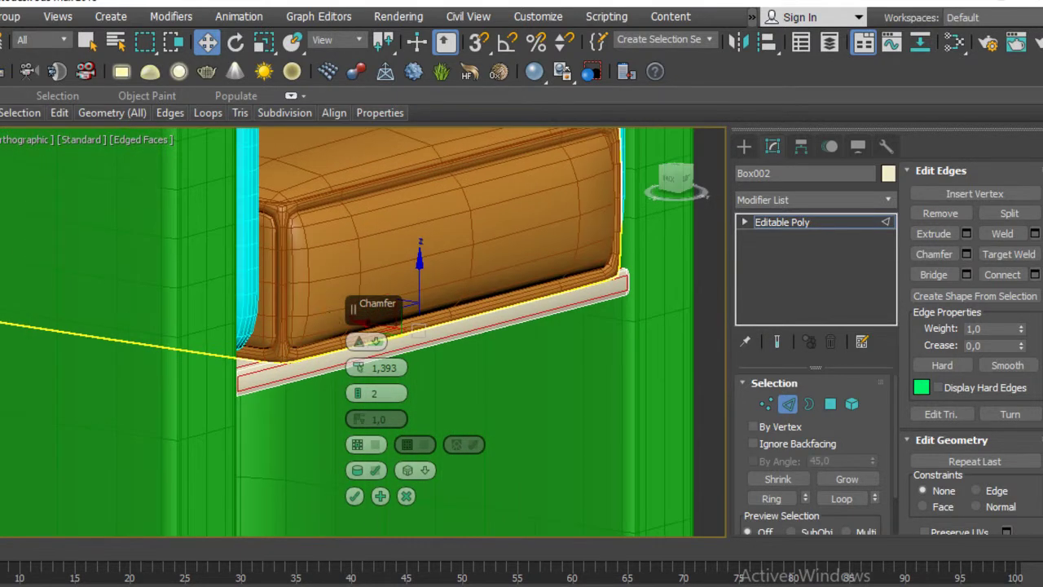
alt+middle_drag(376, 419, 470, 444)
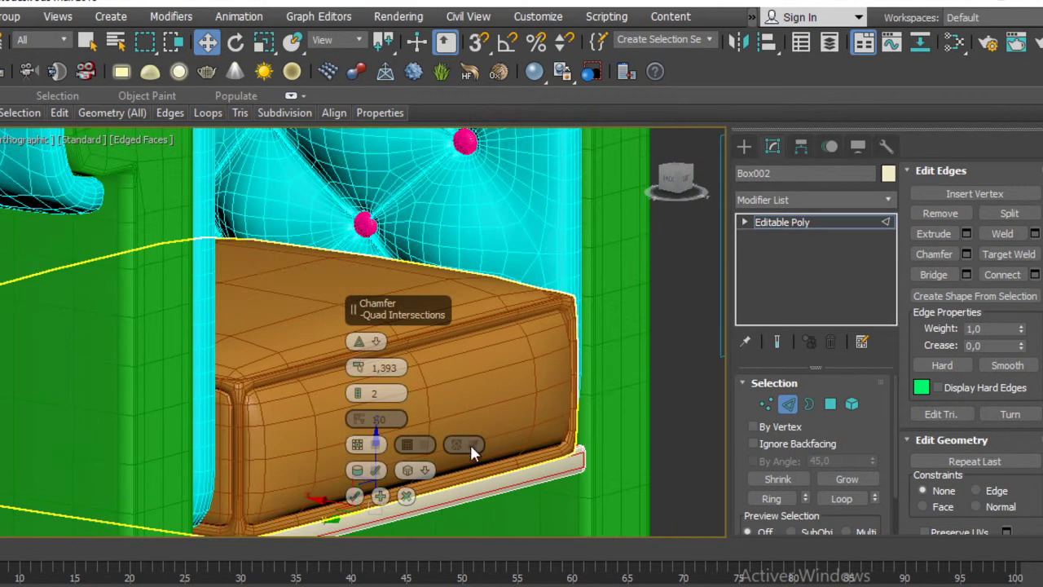
mouse_move(554, 377)
alt+middle_down()
mouse_move(486, 377)
mouse_move(413, 396)
alt+middle_up()
mouse_move(414, 262)
alt+middle_down()
mouse_move(489, 331)
mouse_move(430, 286)
mouse_move(563, 303)
alt+middle_up()
scroll(536, 298, up, 2)
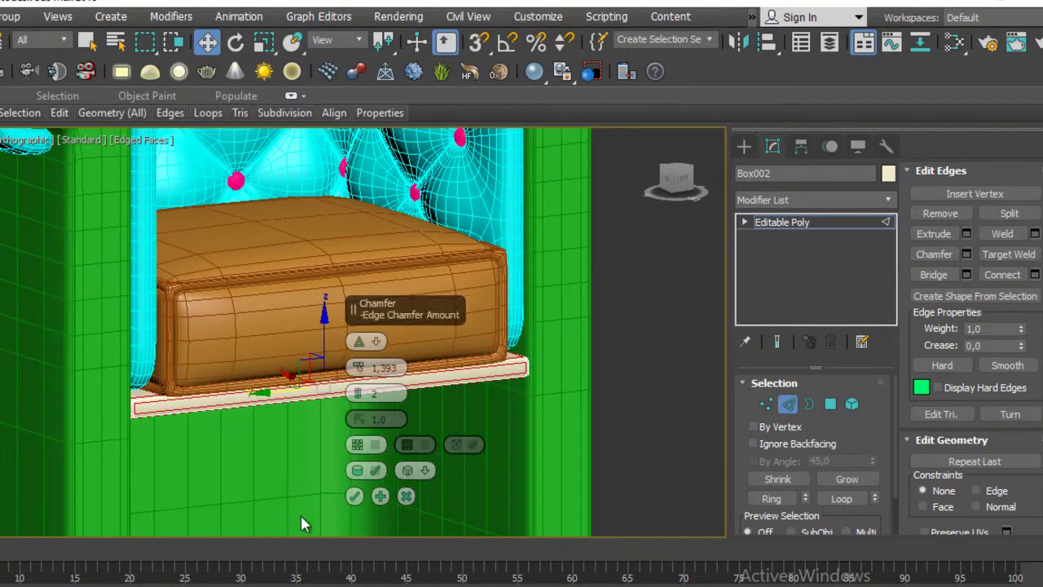
click(355, 495)
key(shift+z)
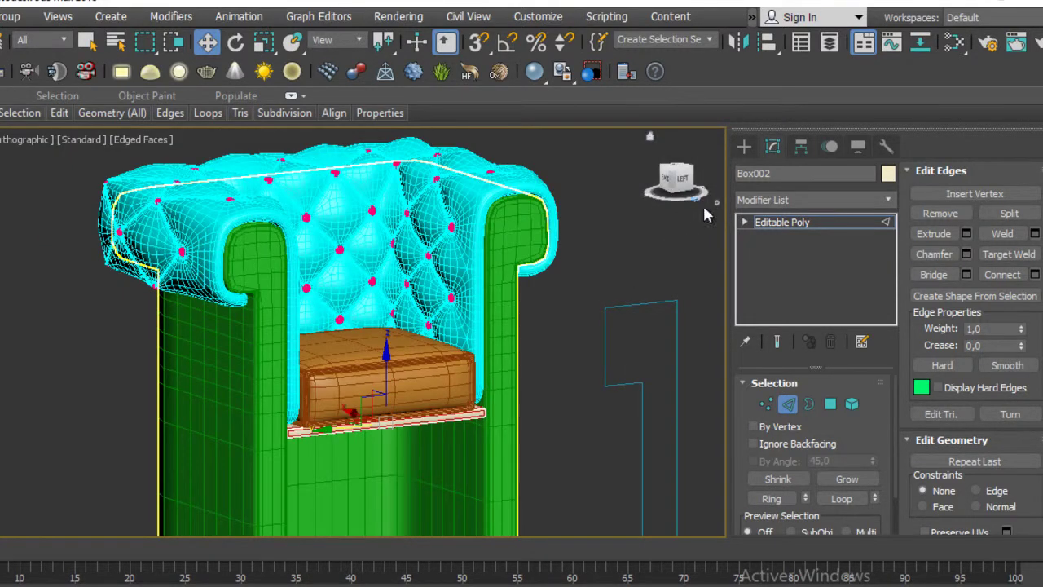
Step: In the Left view, Shift-drag the strip down to make a Copy named Box003
key(2)
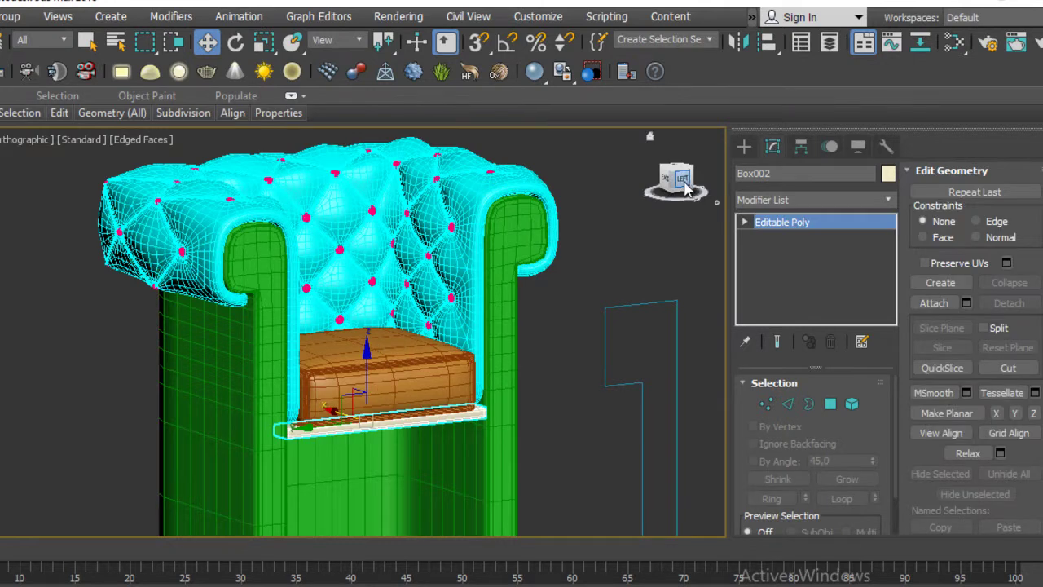
click(681, 179)
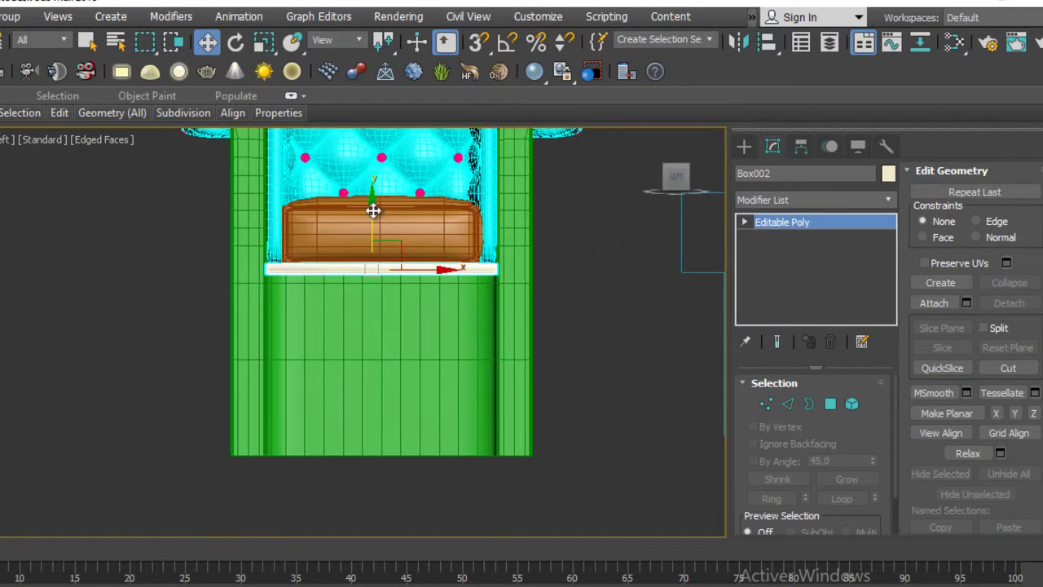
shift+drag(372, 211, 359, 277)
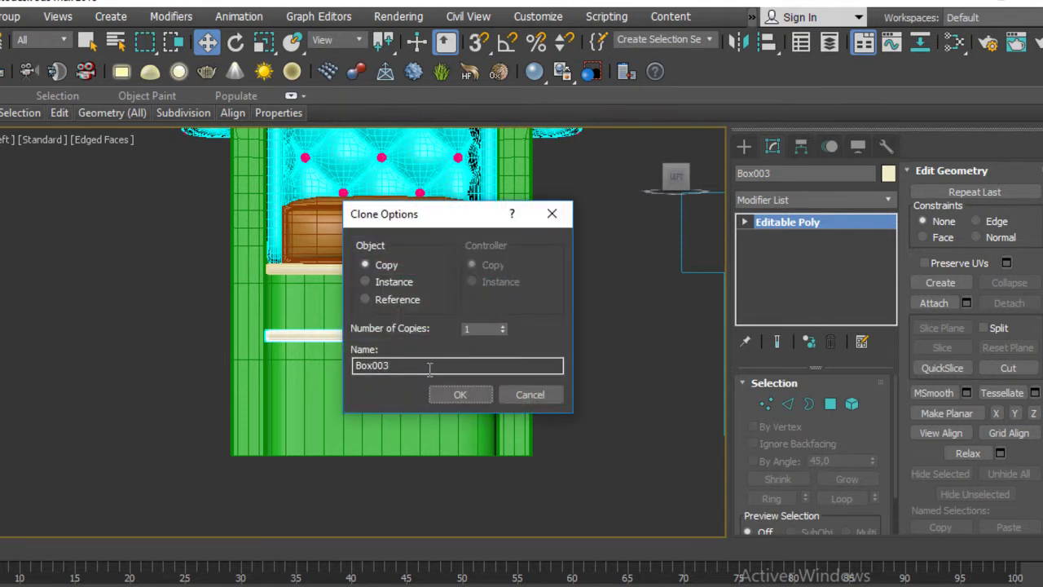
click(471, 395)
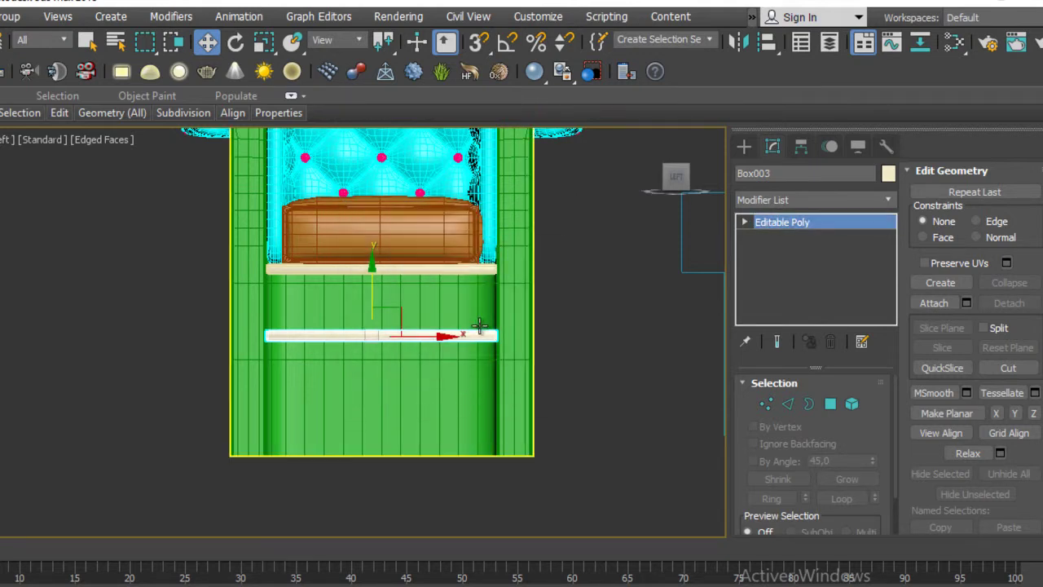
Step: Compare the chair against the sofa reference photo
click(782, 222)
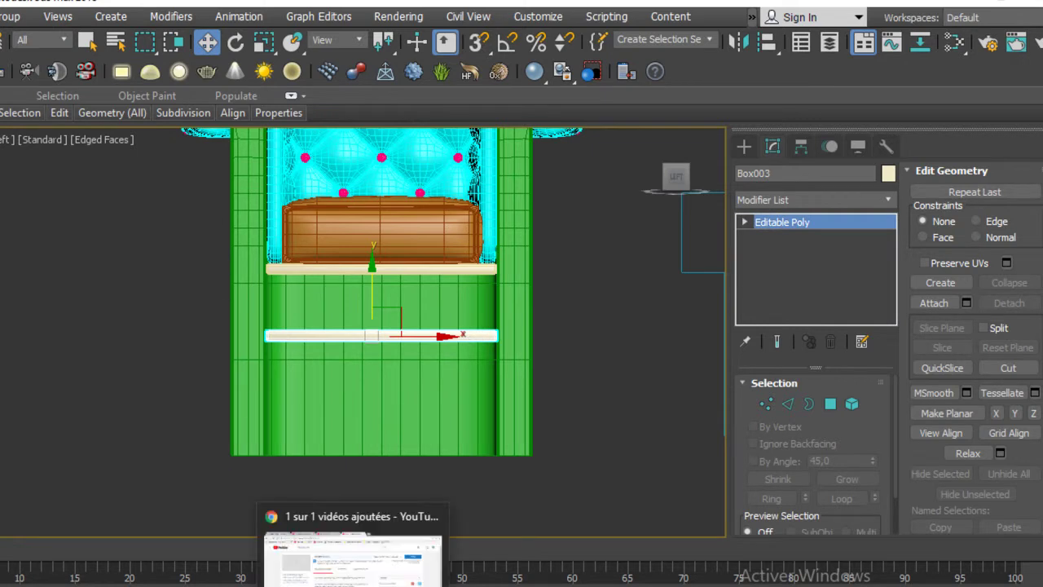
click(650, 579)
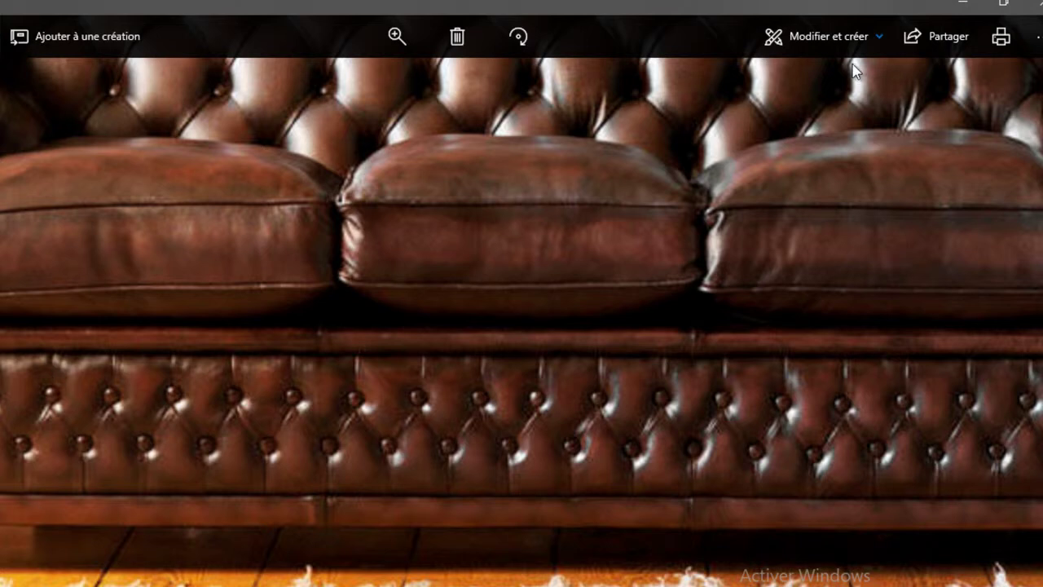
click(963, 5)
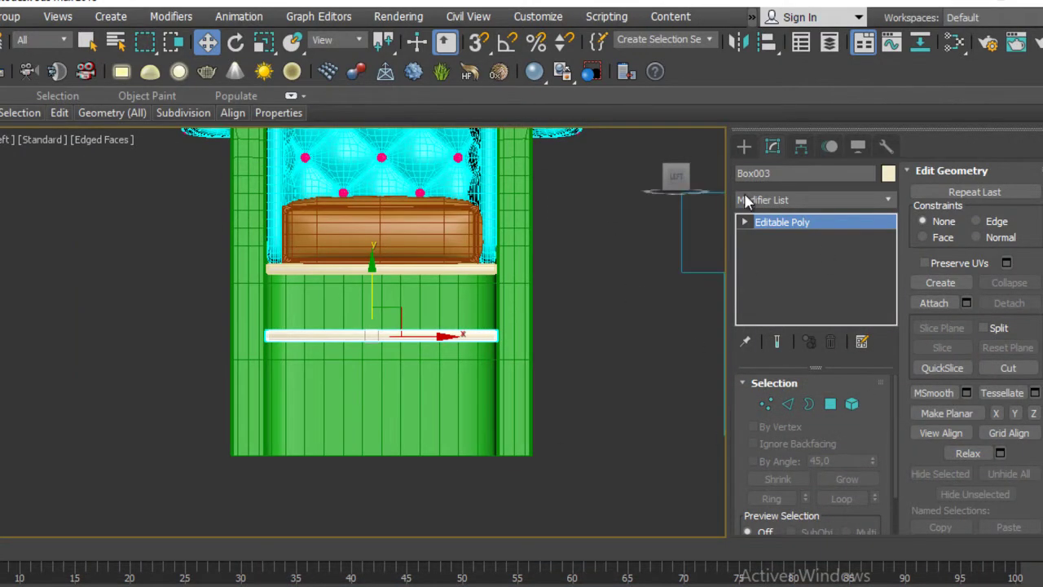
click(743, 146)
Step: Draw a new box between the two trim strips on the chair front
click(775, 255)
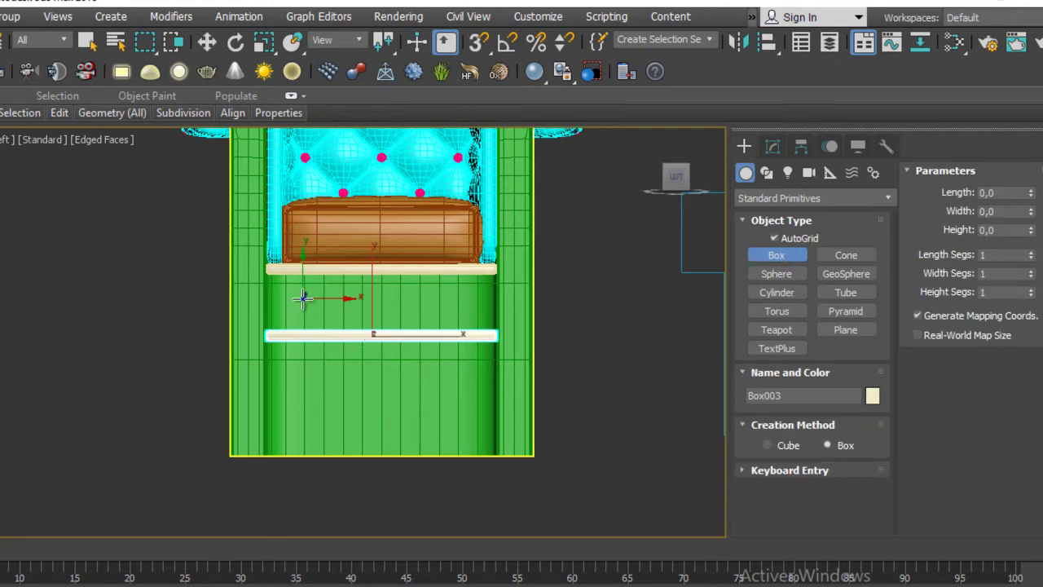
mouse_move(295, 282)
mouse_down()
mouse_move(499, 327)
mouse_move(482, 324)
mouse_up()
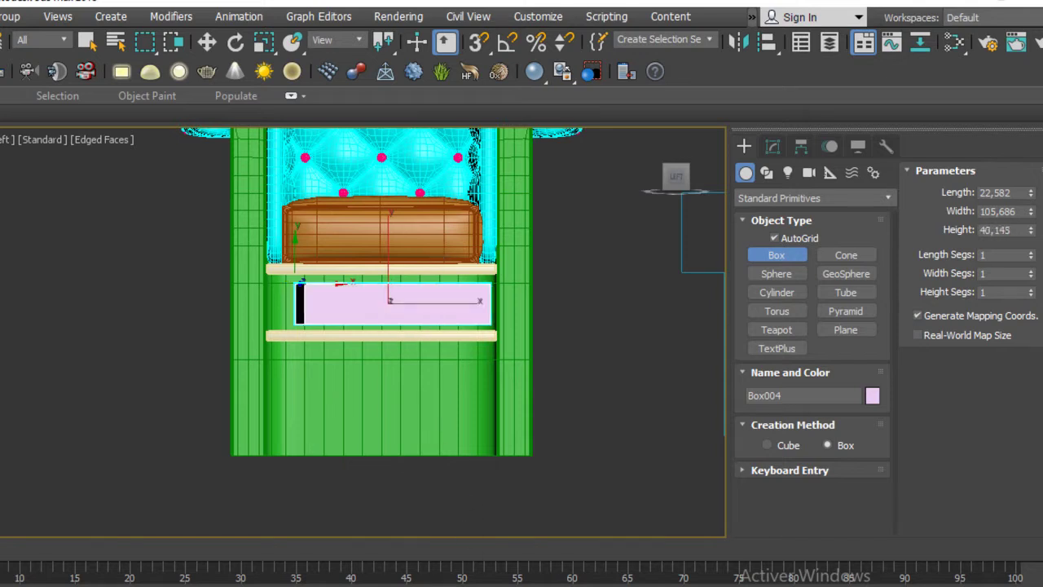
click(512, 566)
Step: In wireframe Back view, move the new box along X until it sits flush with the chair front
key(w)
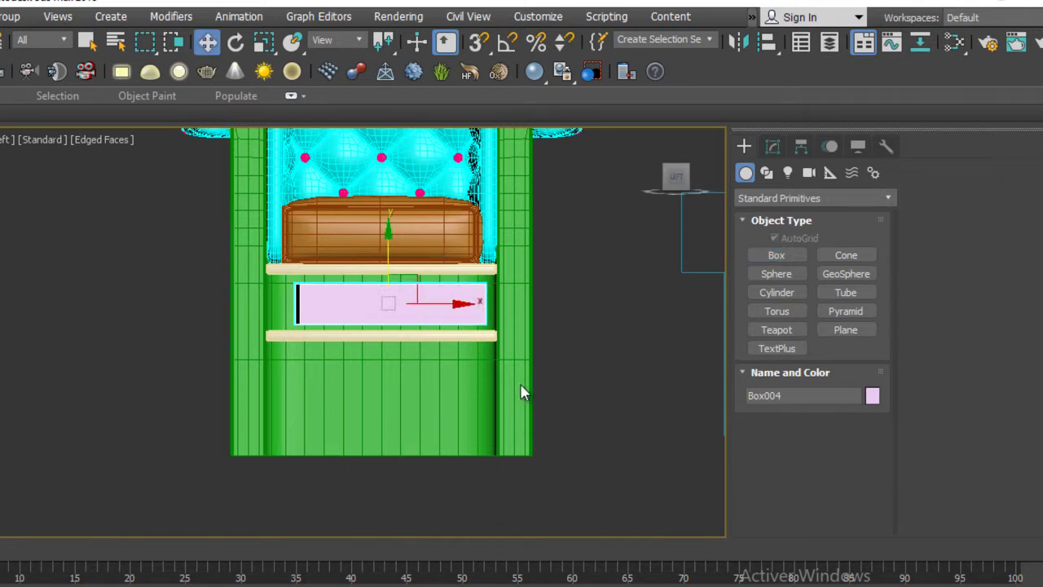
alt+middle_drag(521, 392, 440, 359)
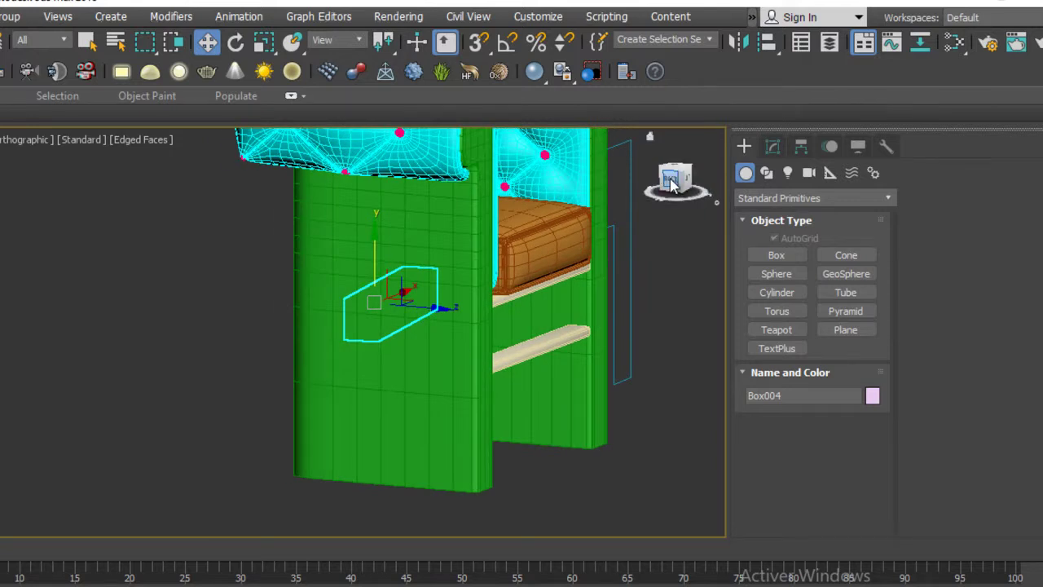
click(671, 184)
middle_drag(351, 352, 291, 310)
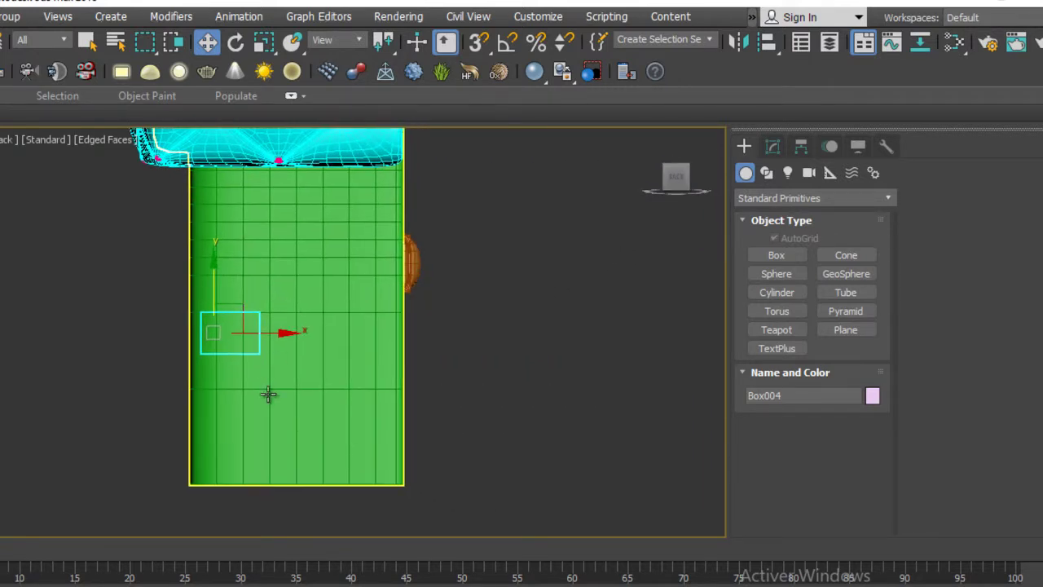
key(F3)
drag(285, 333, 461, 332)
key(F3)
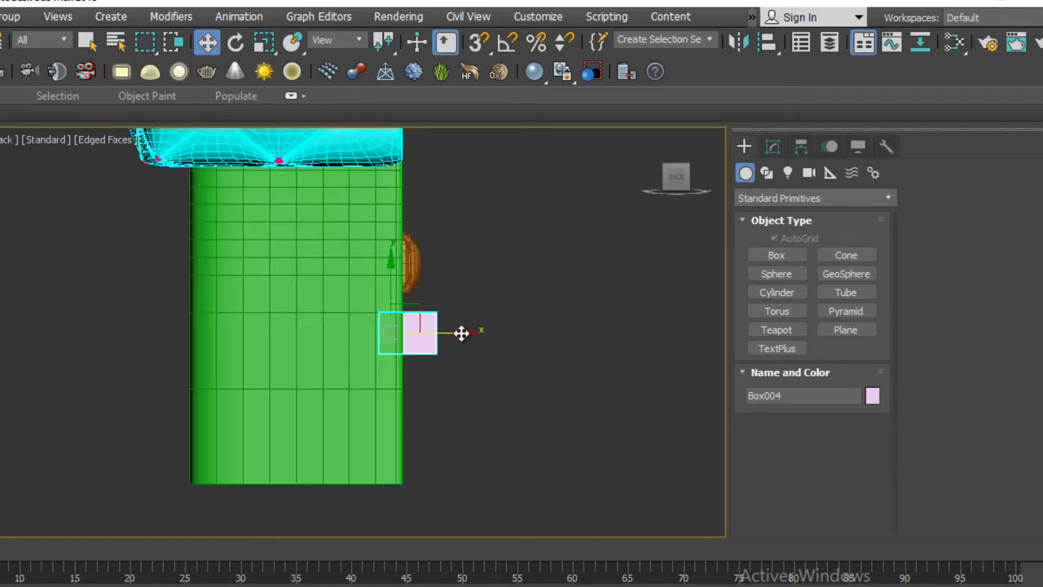
scroll(274, 333, down, 3)
mouse_move(274, 333)
alt+middle_down()
mouse_move(272, 349)
mouse_move(420, 348)
mouse_move(319, 274)
alt+middle_up()
scroll(286, 350, up, 5)
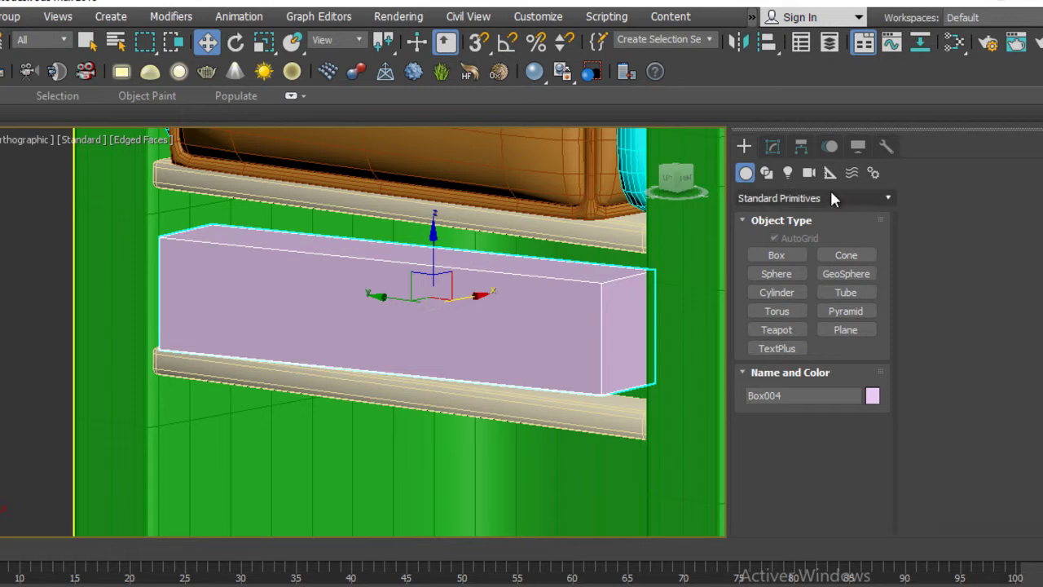
click(773, 147)
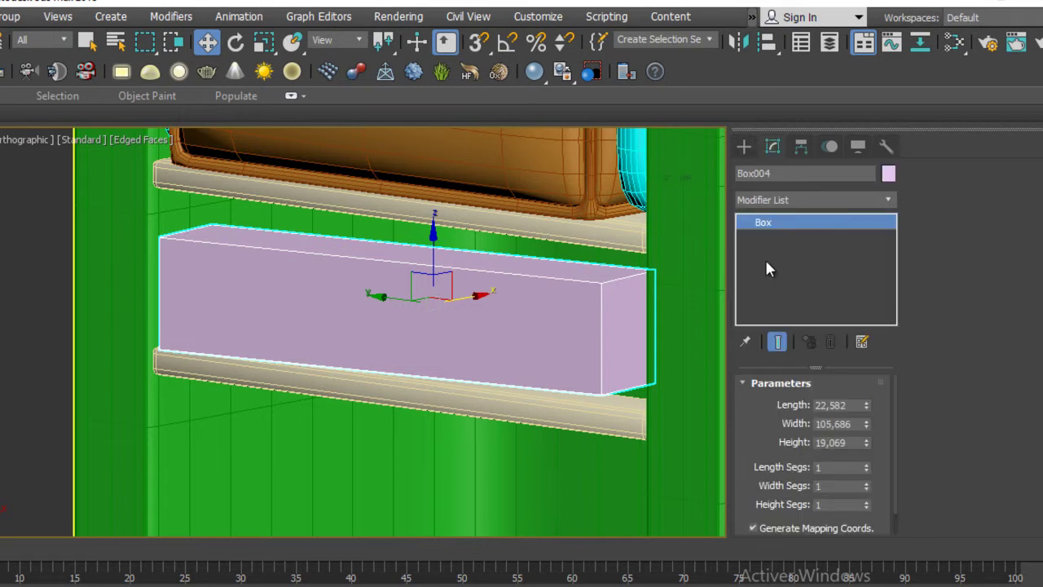
Step: Convert the pink box to an editable poly and inspect its front polygon
right_click(469, 270)
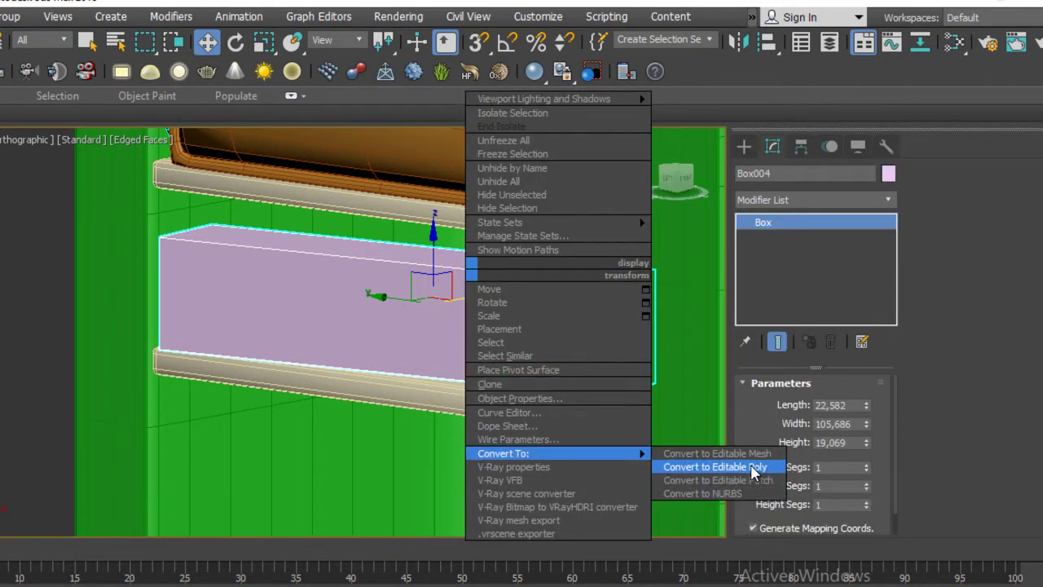
click(754, 467)
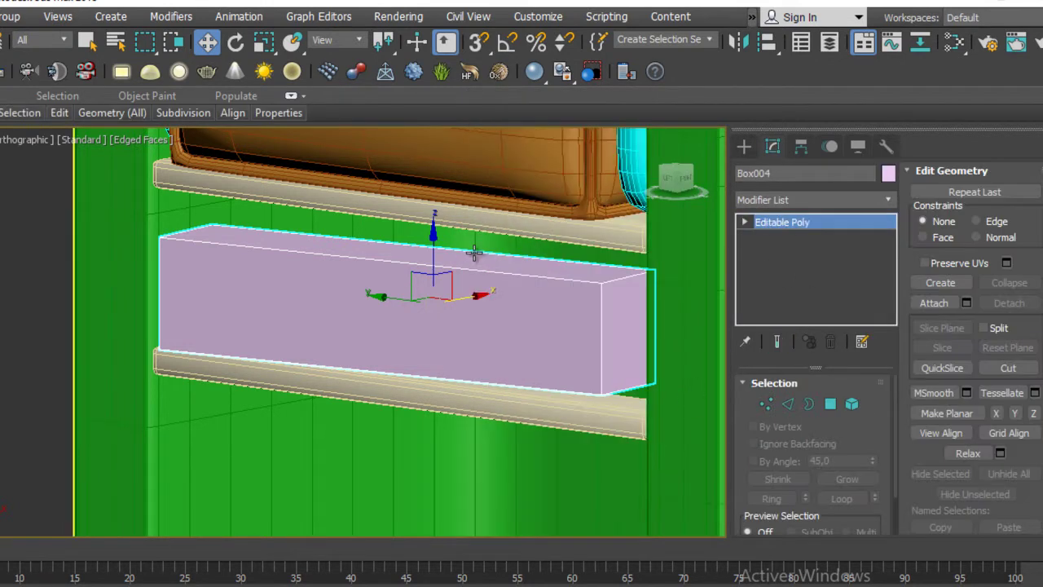
click(830, 404)
click(546, 352)
alt+middle_drag(616, 299, 553, 299)
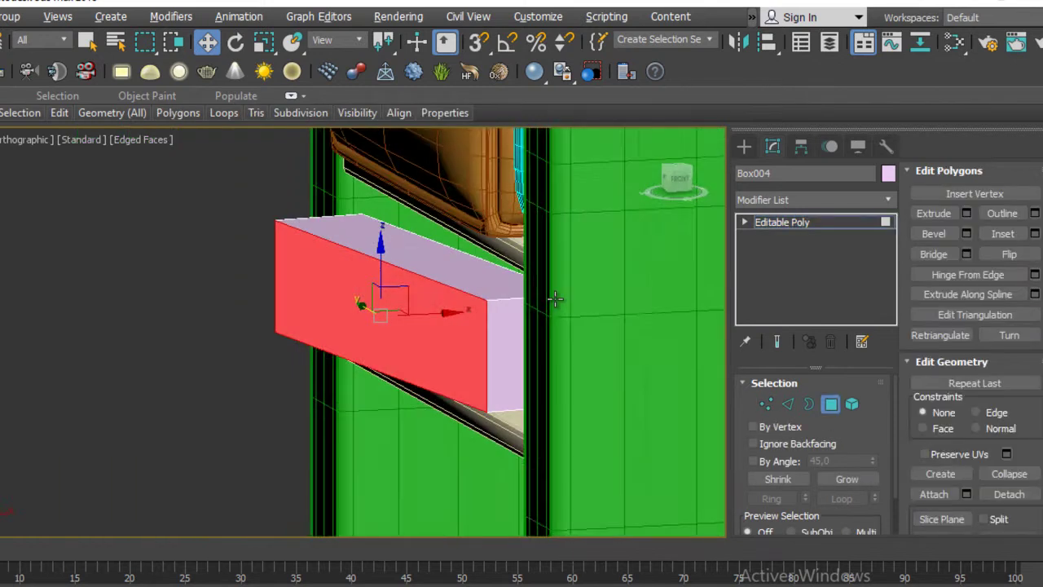
click(676, 177)
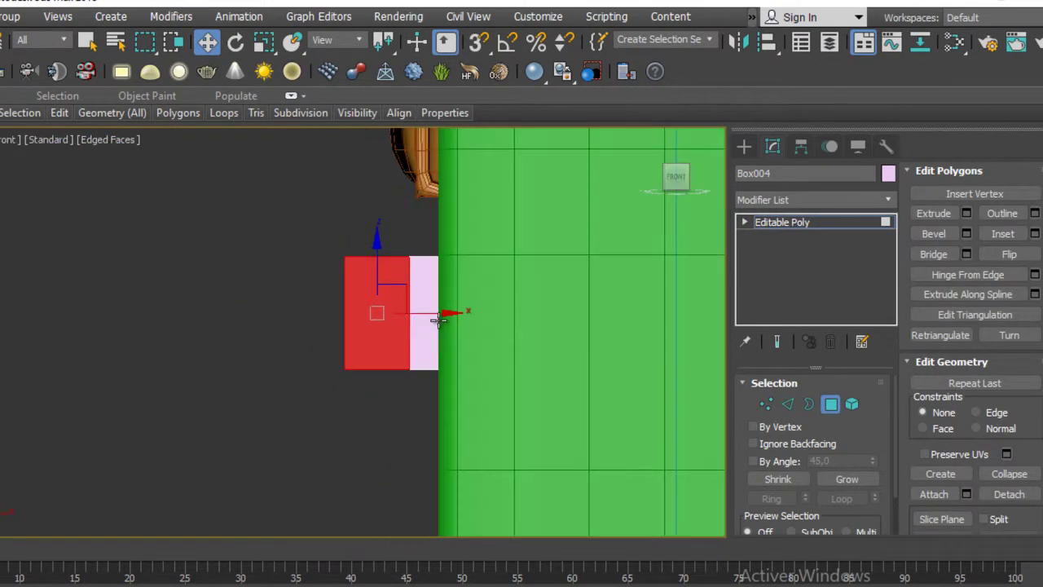
mouse_move(438, 319)
alt+middle_down()
mouse_move(562, 248)
mouse_move(665, 219)
mouse_move(643, 269)
alt+middle_up()
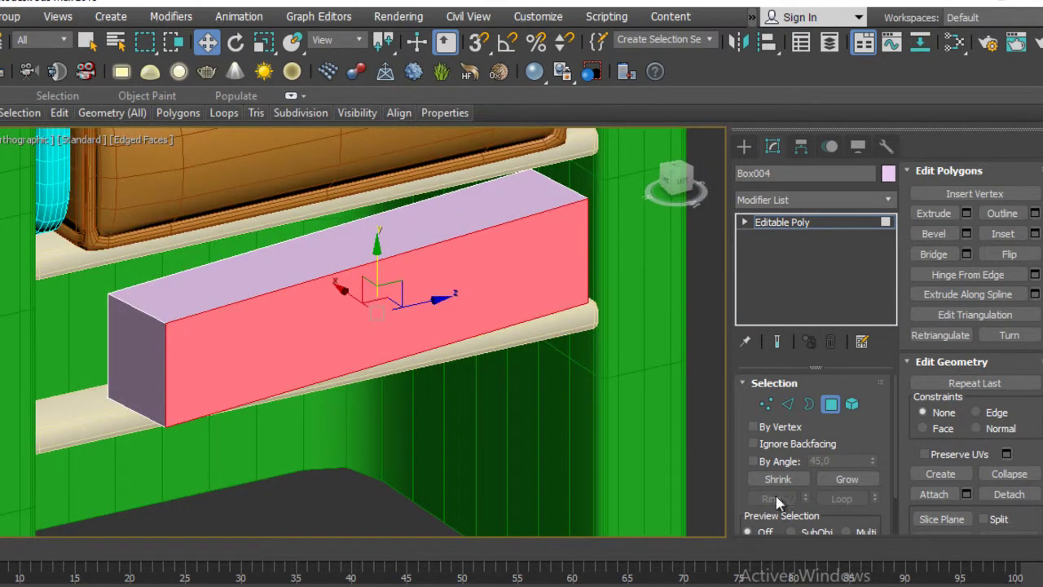
Step: Exit sub-object mode, delete the pink box, and select the green loft panel
click(832, 404)
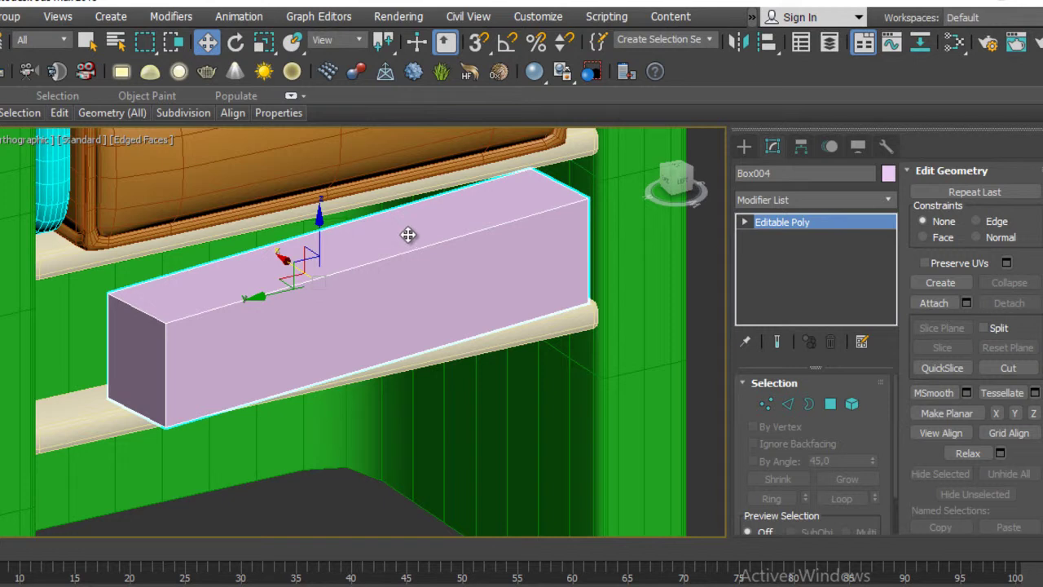
key(Delete)
mouse_move(523, 354)
alt+middle_down()
mouse_move(493, 361)
mouse_move(493, 342)
alt+middle_up()
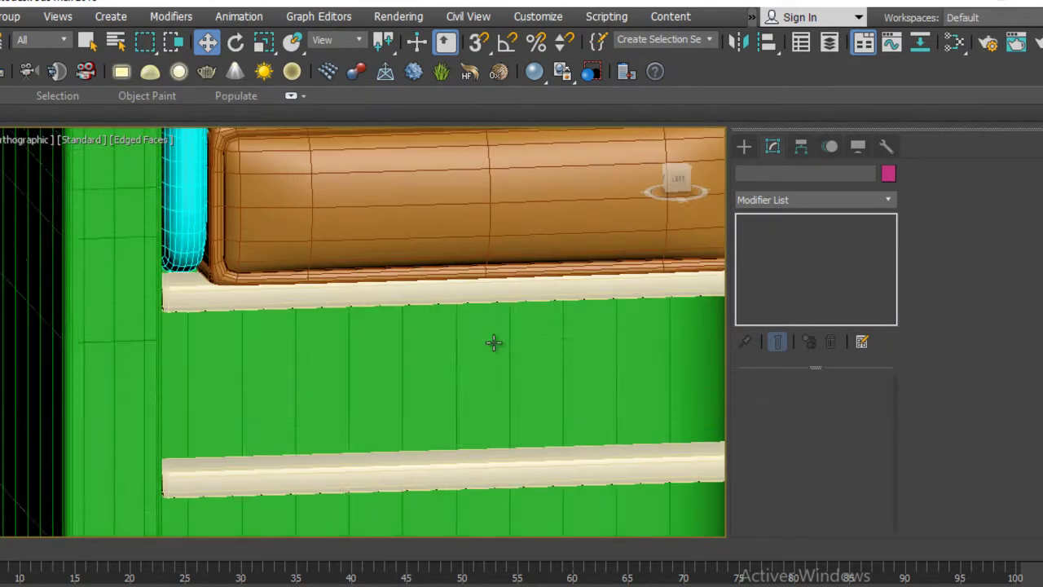
click(494, 342)
Step: In the Left view, draw a standard box between the two trim strips
click(675, 177)
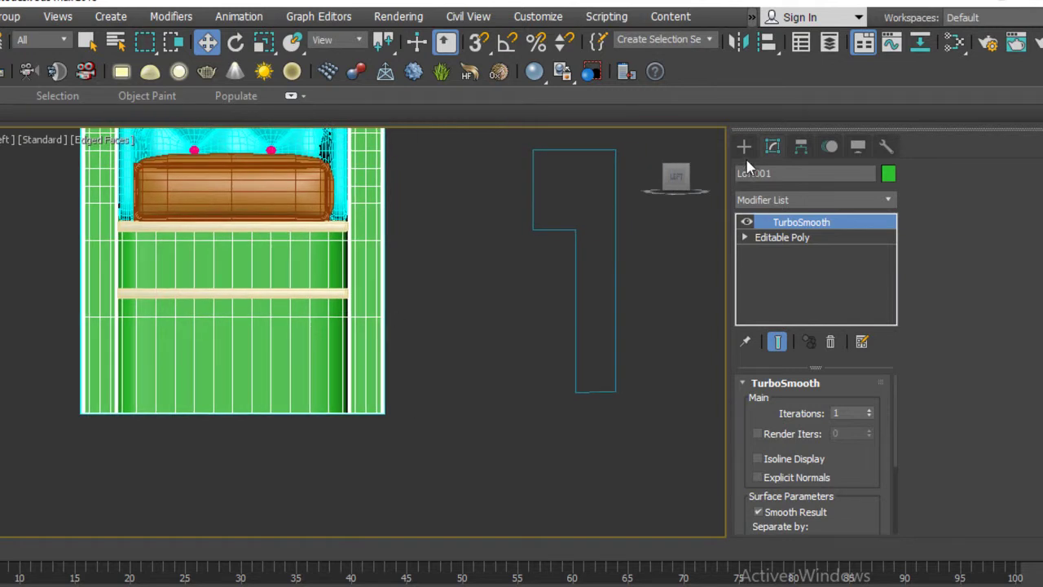
click(743, 146)
click(775, 255)
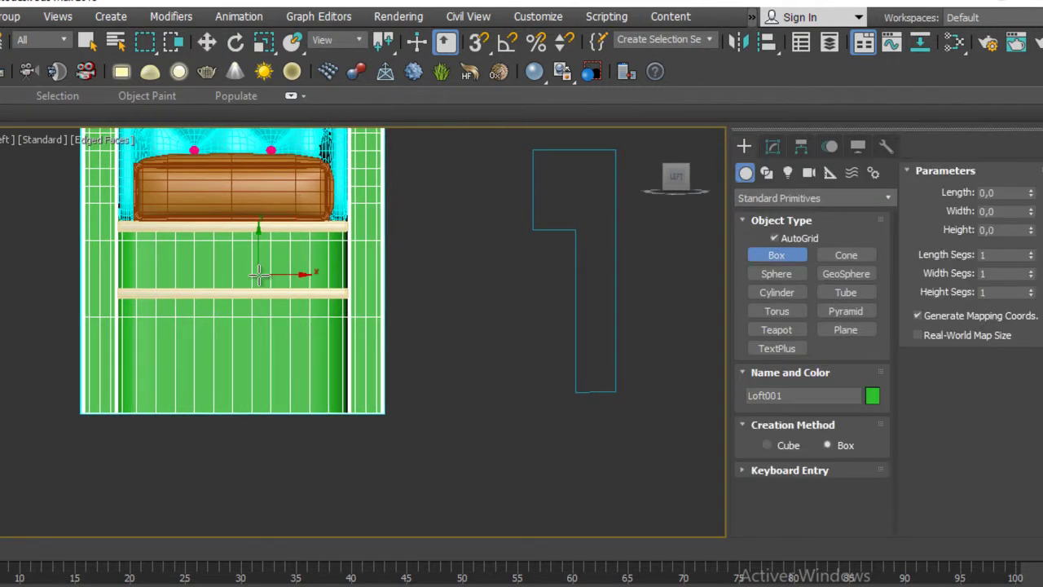
mouse_move(267, 274)
mouse_down()
mouse_move(236, 275)
mouse_move(167, 243)
mouse_up()
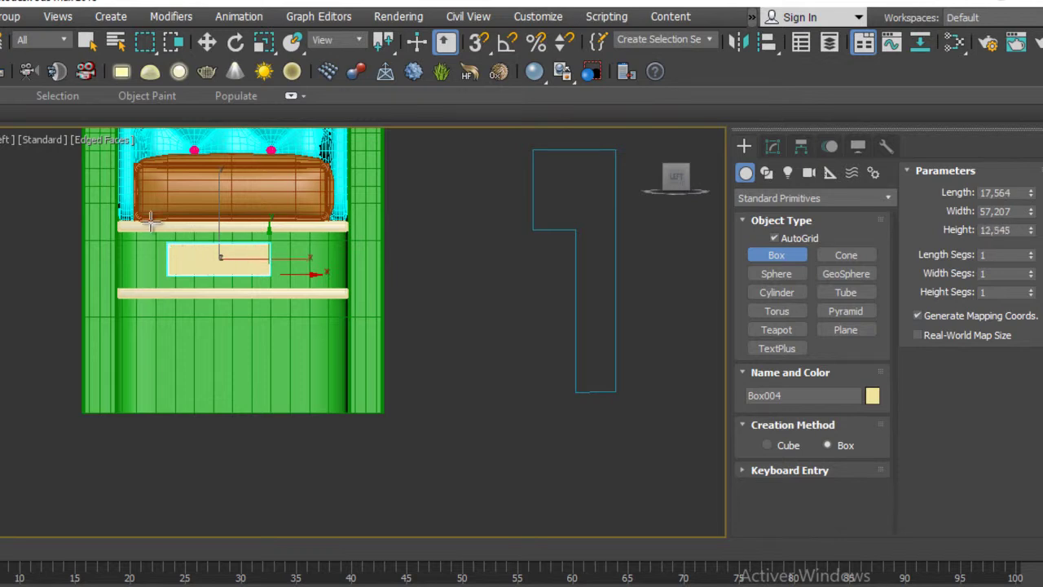
click(236, 274)
Step: Move the new box out from the panel, aligning it beside the trim pieces in wireframe Back view
key(w)
alt+middle_drag(244, 275, 274, 276)
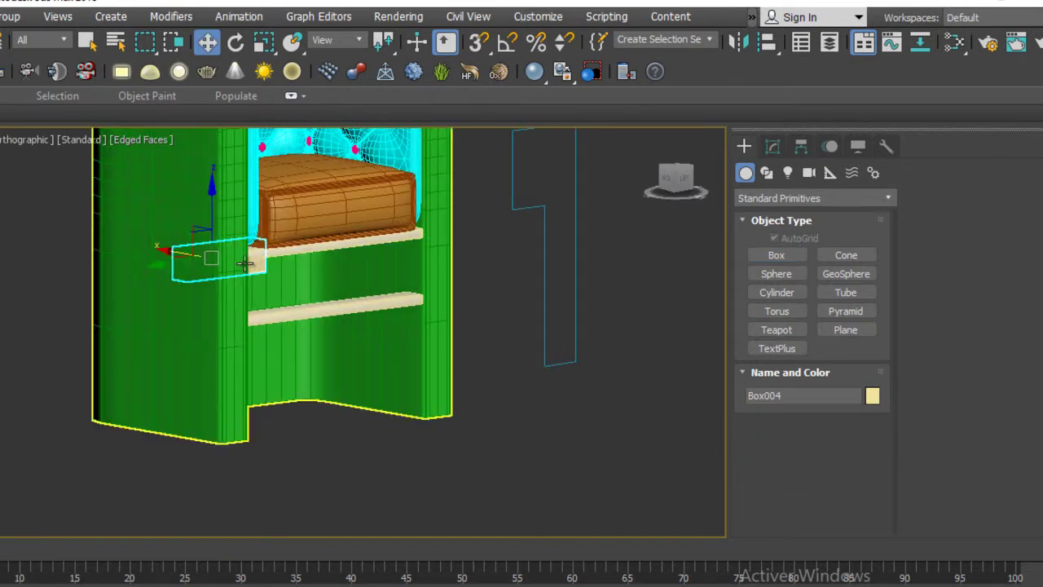
drag(174, 252, 333, 345)
alt+middle_drag(333, 344, 397, 347)
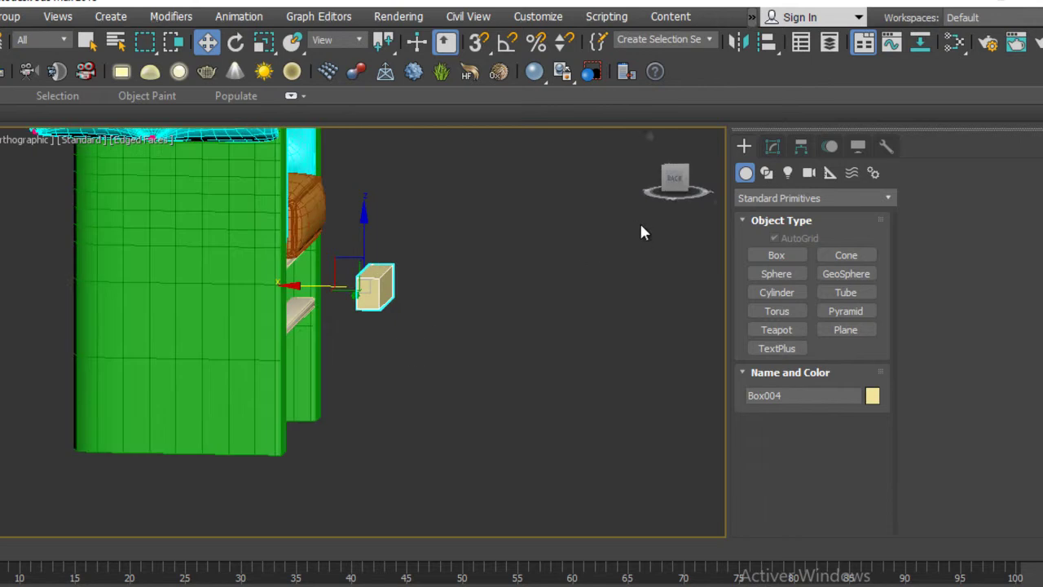
click(682, 186)
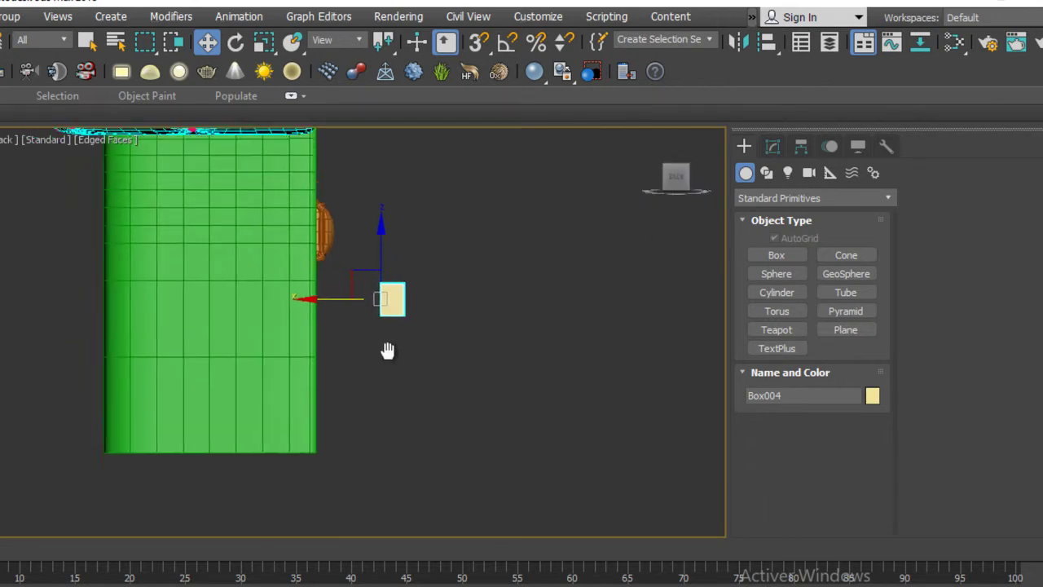
key(F3)
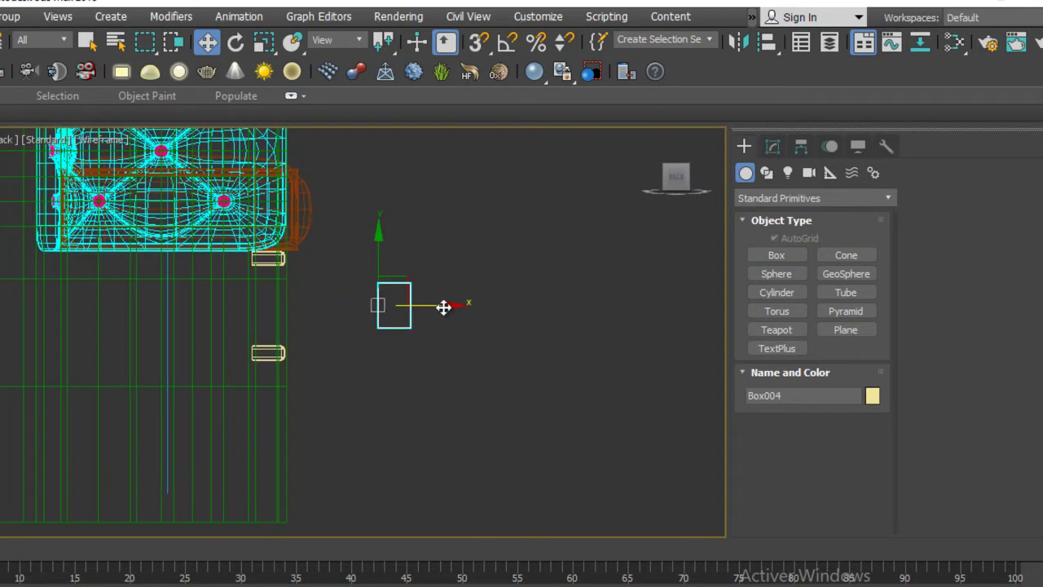
drag(443, 306, 317, 306)
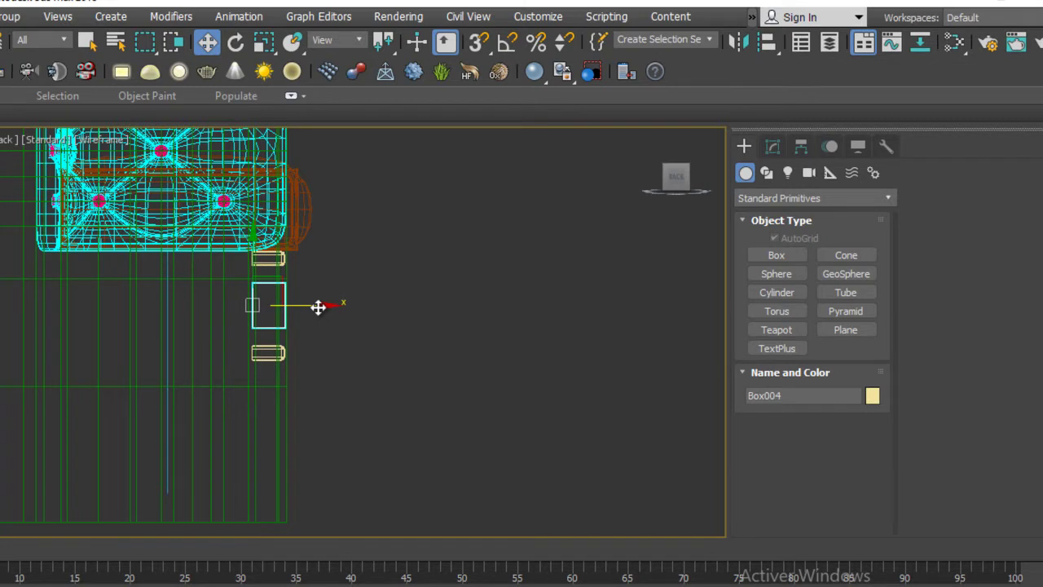
key(F3)
mouse_move(422, 342)
alt+middle_down()
mouse_move(163, 345)
mouse_move(209, 372)
mouse_move(174, 350)
mouse_move(196, 342)
alt+middle_up()
alt+middle_drag(299, 320, 414, 345)
Step: Convert the cream box to editable poly and stretch its side vertices to both panel edges
right_click(607, 314)
mouse_move(459, 494)
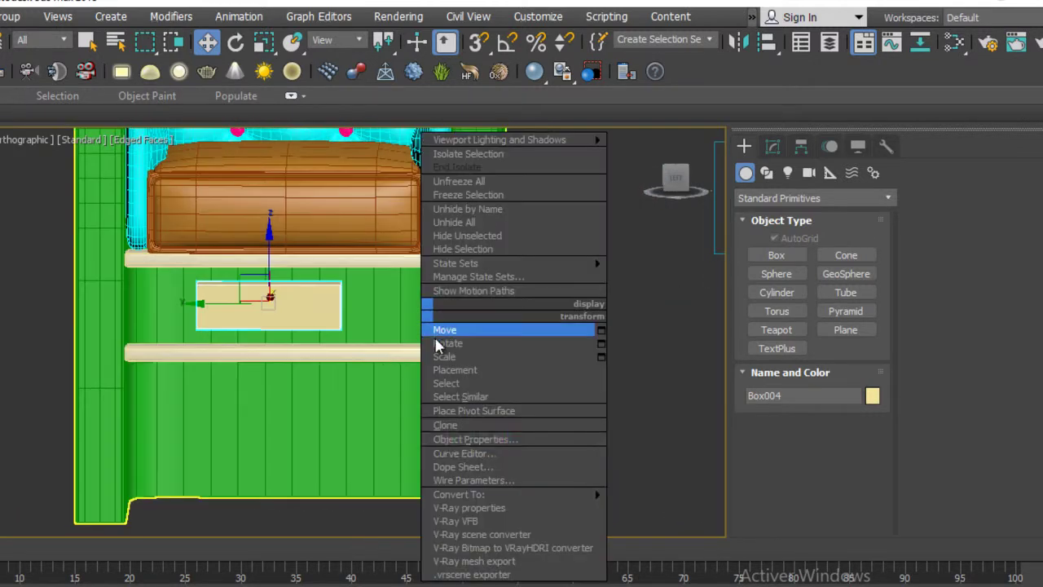
click(613, 505)
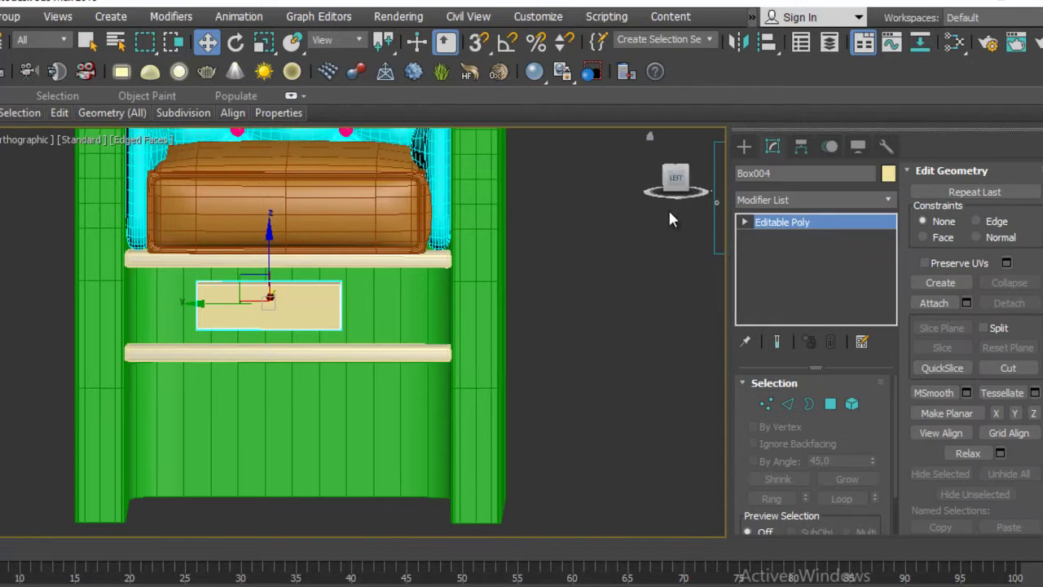
click(676, 179)
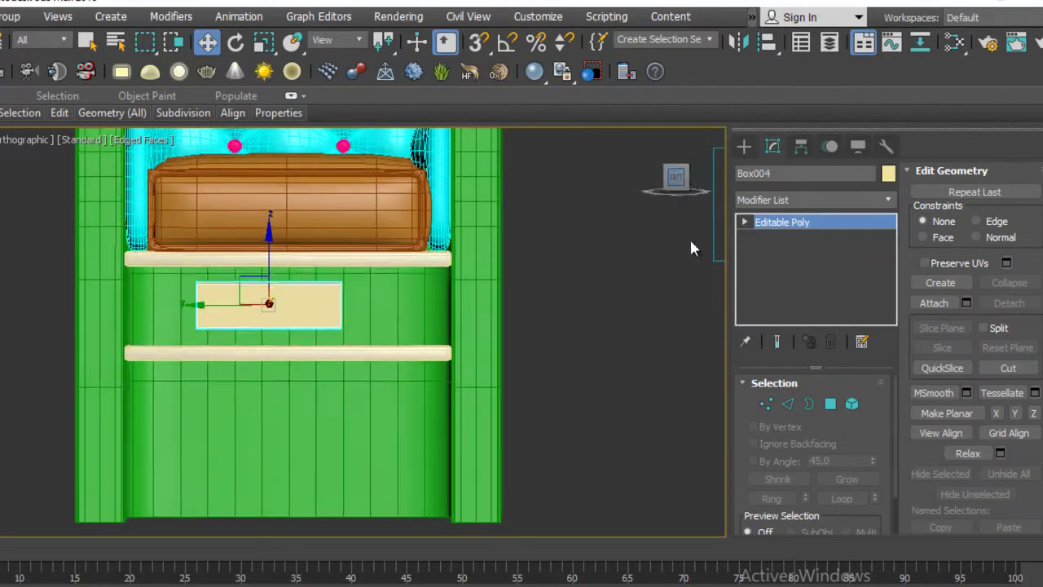
click(766, 404)
drag(363, 269, 310, 384)
drag(400, 305, 506, 309)
drag(177, 388, 179, 384)
drag(266, 304, 193, 305)
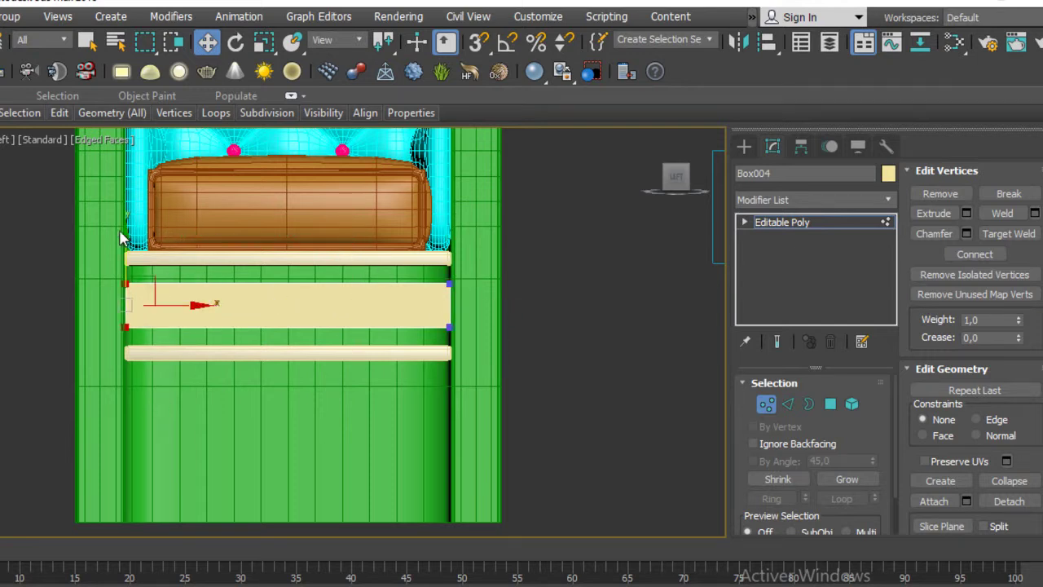
Step: Raise the top vertices to the upper trim and pull the panel down over the lower strip
drag(447, 293, 489, 302)
drag(285, 243, 282, 225)
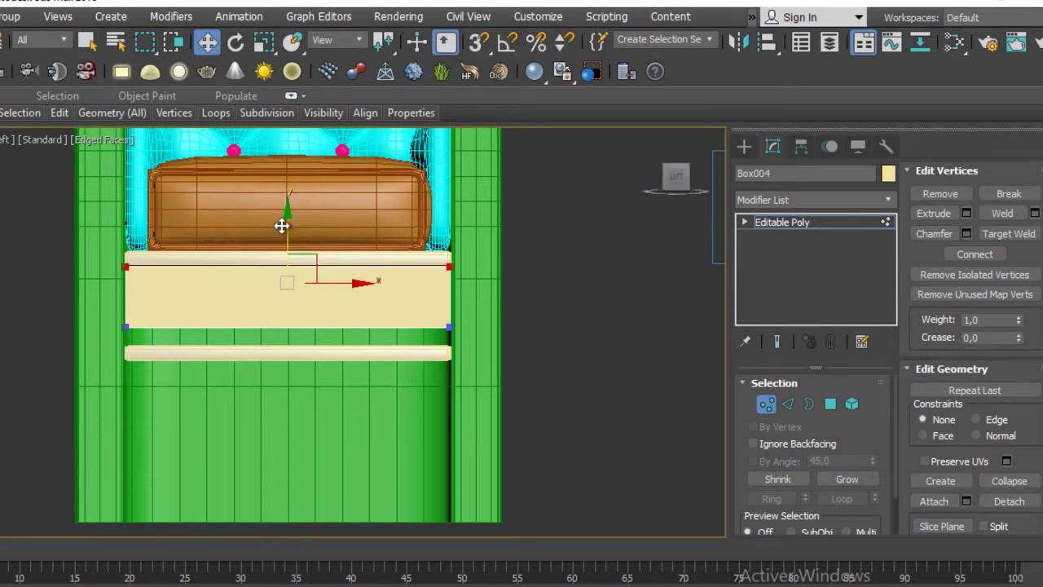
scroll(285, 225, up, 5)
middle_drag(284, 226, 360, 344)
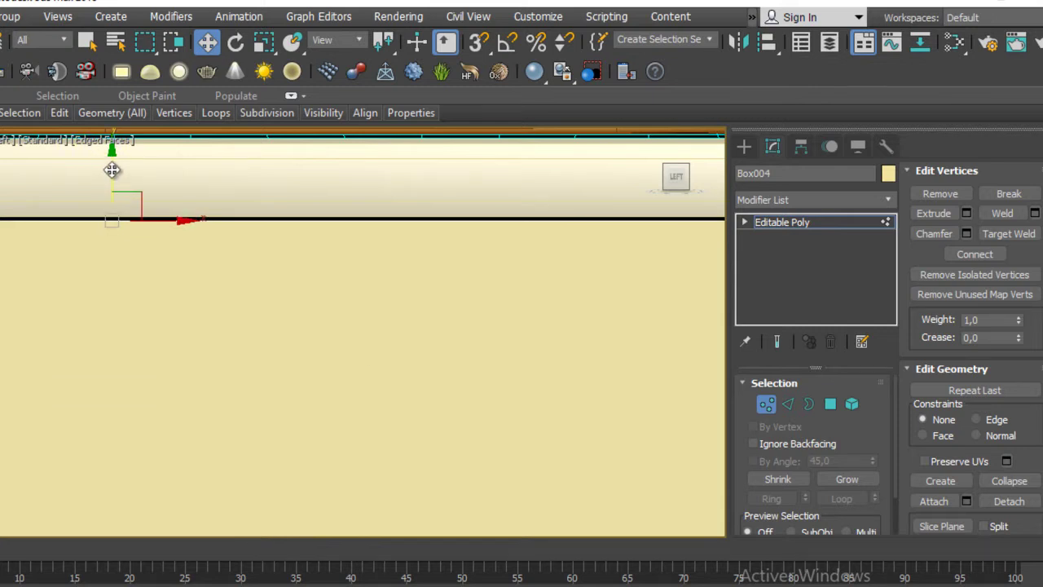
scroll(195, 230, down, 5)
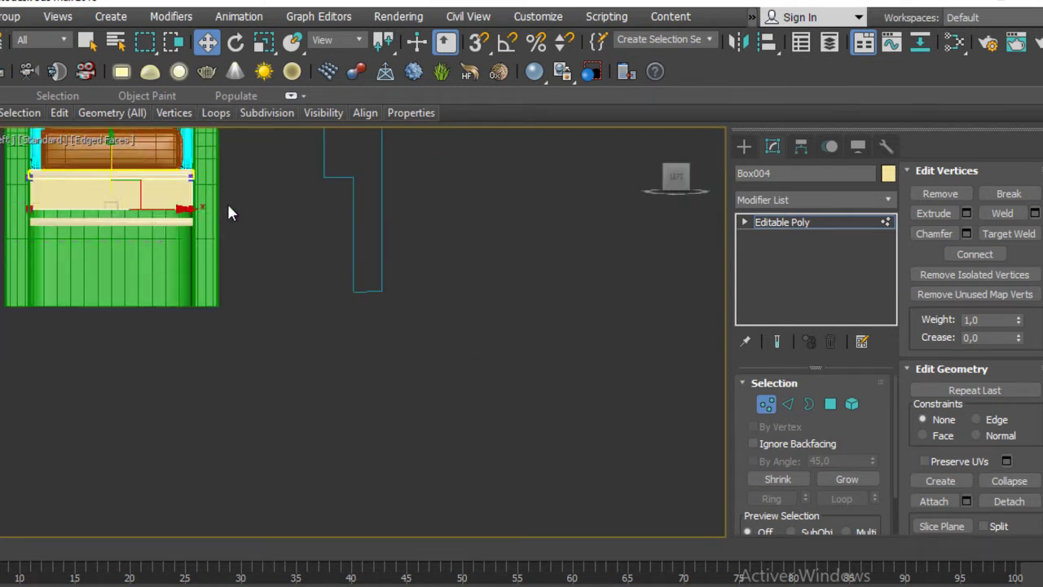
scroll(228, 209, up, 3)
middle_drag(228, 209, 495, 302)
drag(260, 253, 267, 270)
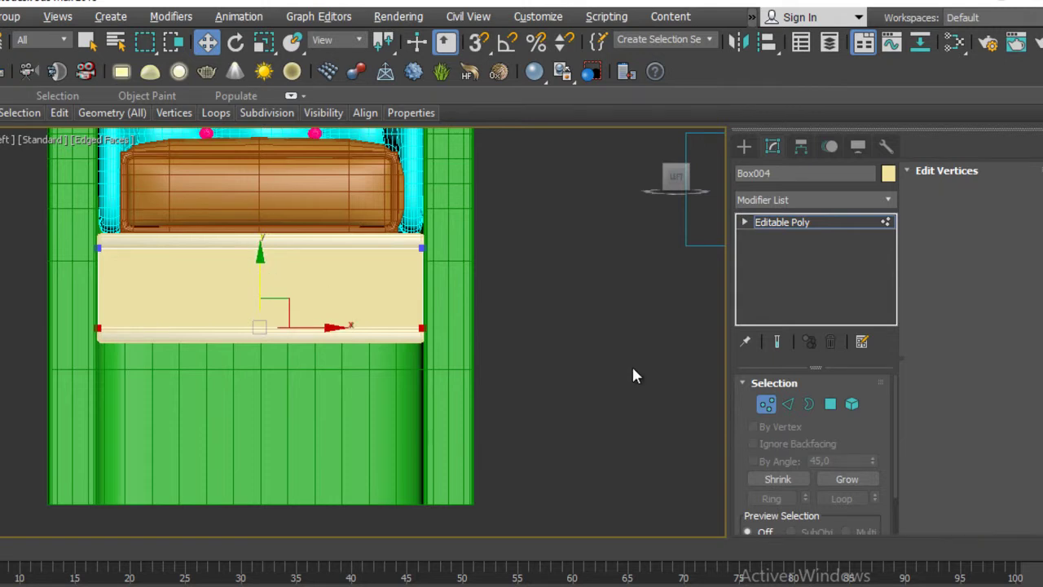
Step: Isolate the cream panel and delete its front polygon
key(alt+q)
key(4)
mouse_move(521, 324)
alt+middle_down()
mouse_move(345, 328)
mouse_move(379, 321)
alt+middle_up()
click(378, 276)
key(Delete)
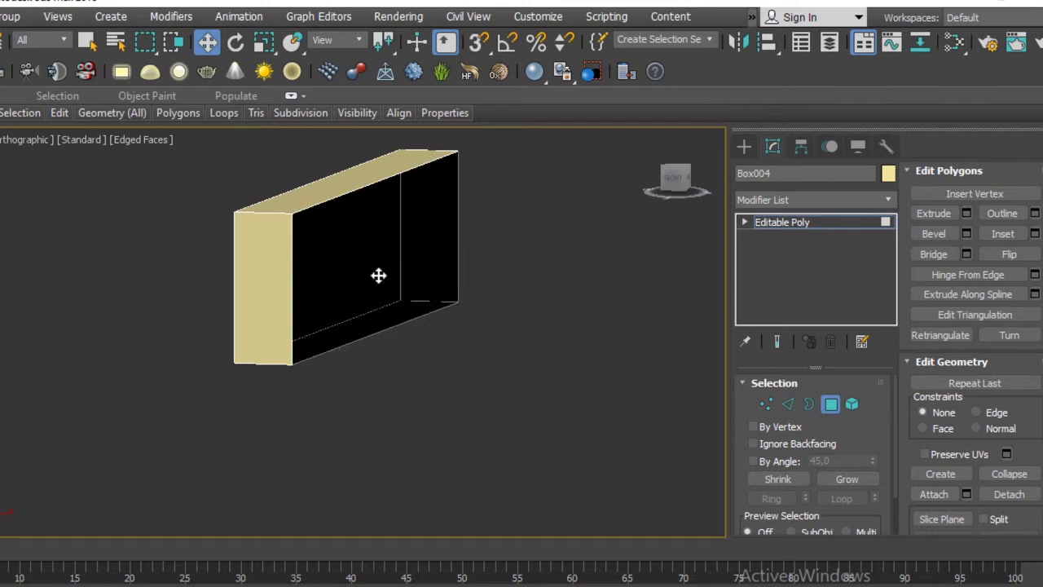
alt+middle_drag(342, 283, 516, 237)
click(678, 181)
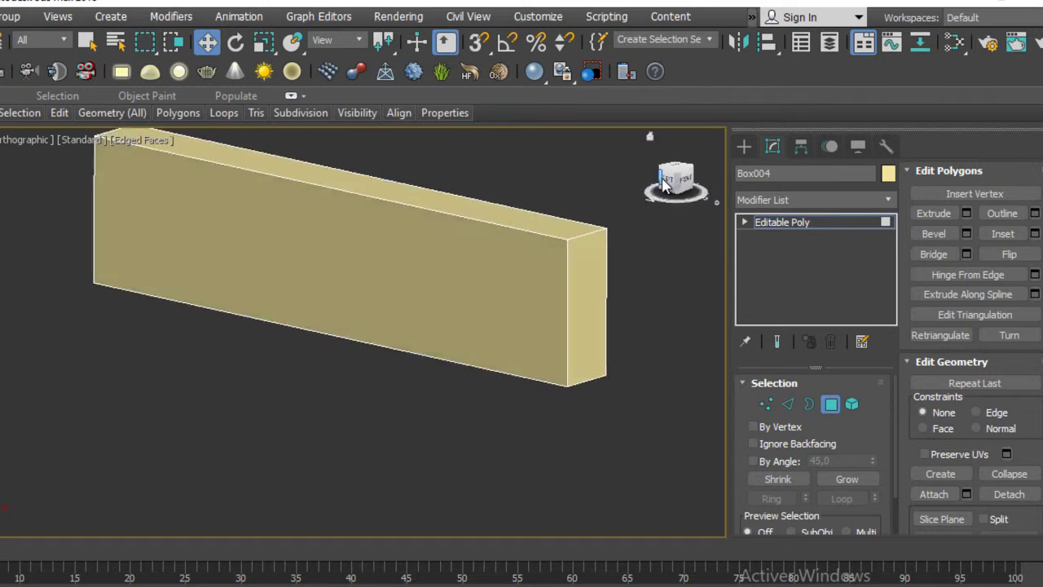
click(682, 184)
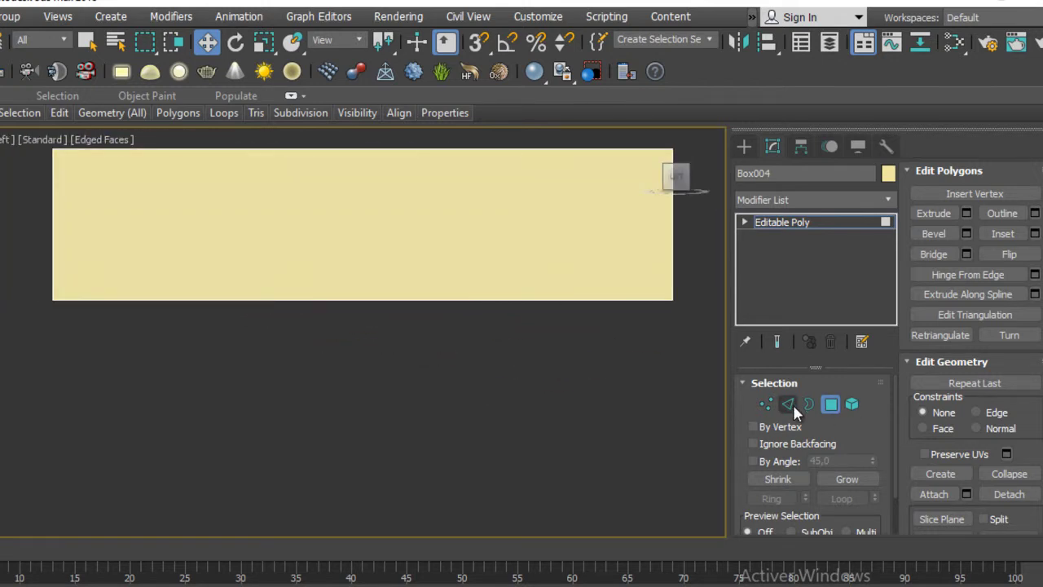
Step: Connect the panel's top and bottom edges with 5 evenly spaced vertical edges
click(787, 404)
scroll(488, 383, down, 2)
click(393, 282)
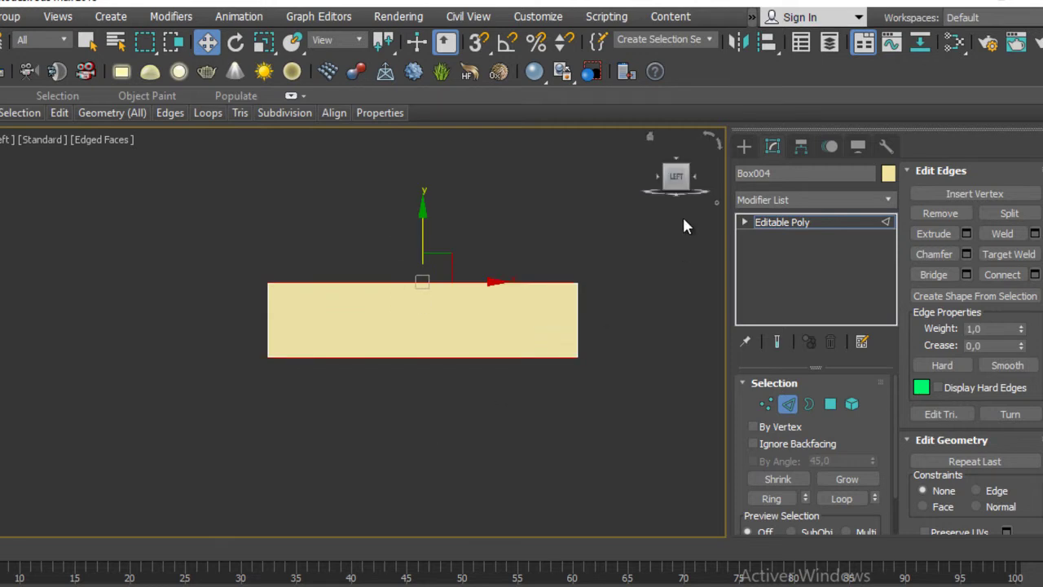
click(1033, 275)
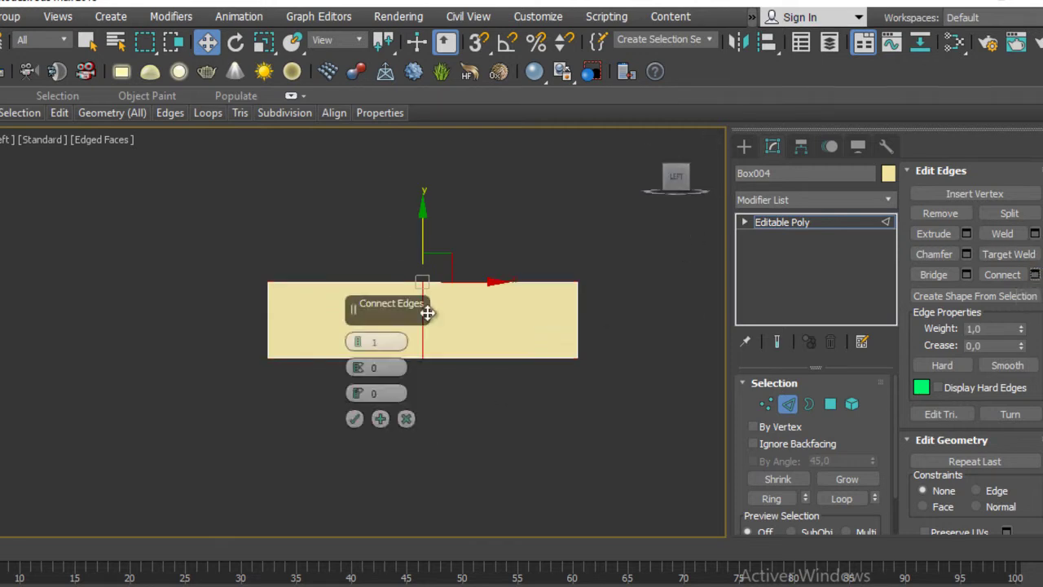
drag(364, 346, 361, 340)
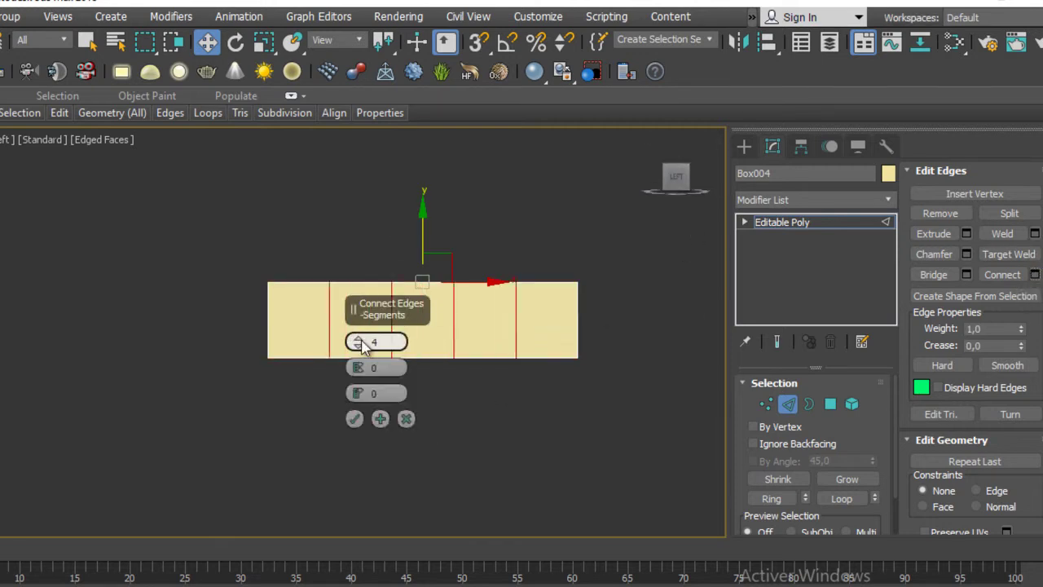
middle_drag(646, 326, 522, 326)
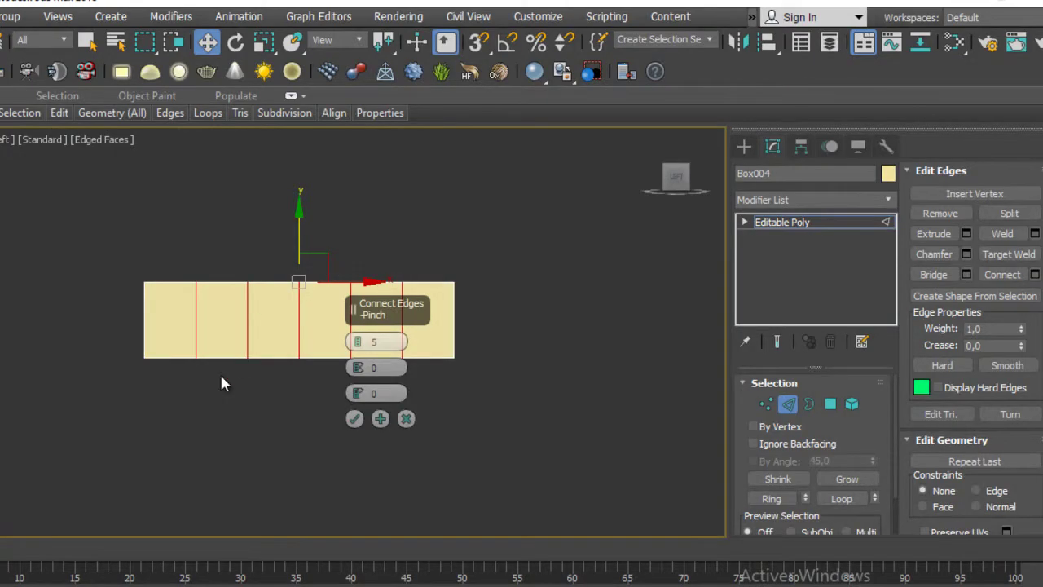
Step: Connect the panel's vertical side edges with 2 new horizontal edge loops
middle_drag(222, 383, 251, 407)
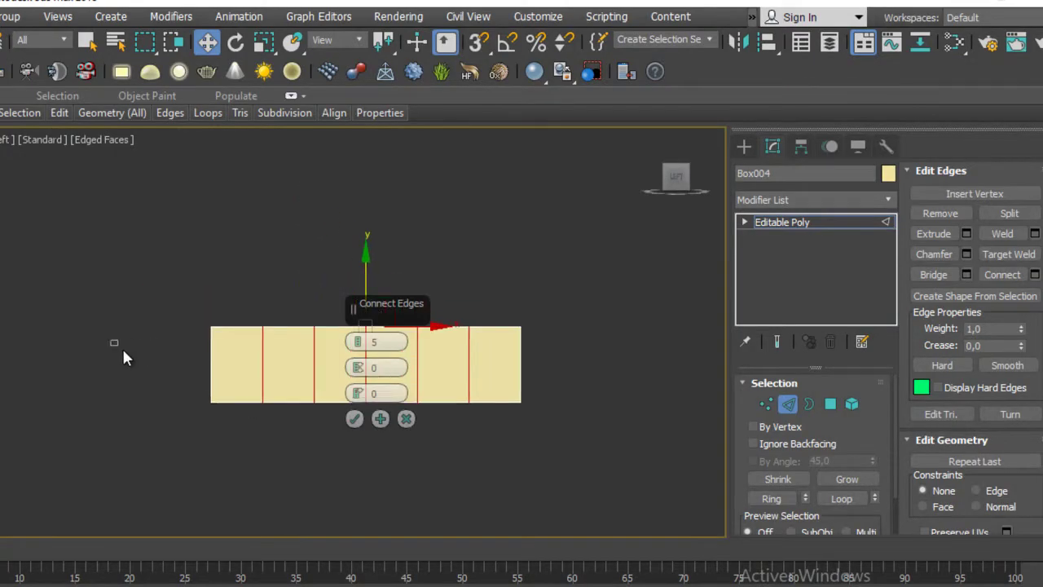
drag(691, 374, 688, 376)
drag(358, 339, 359, 335)
click(354, 417)
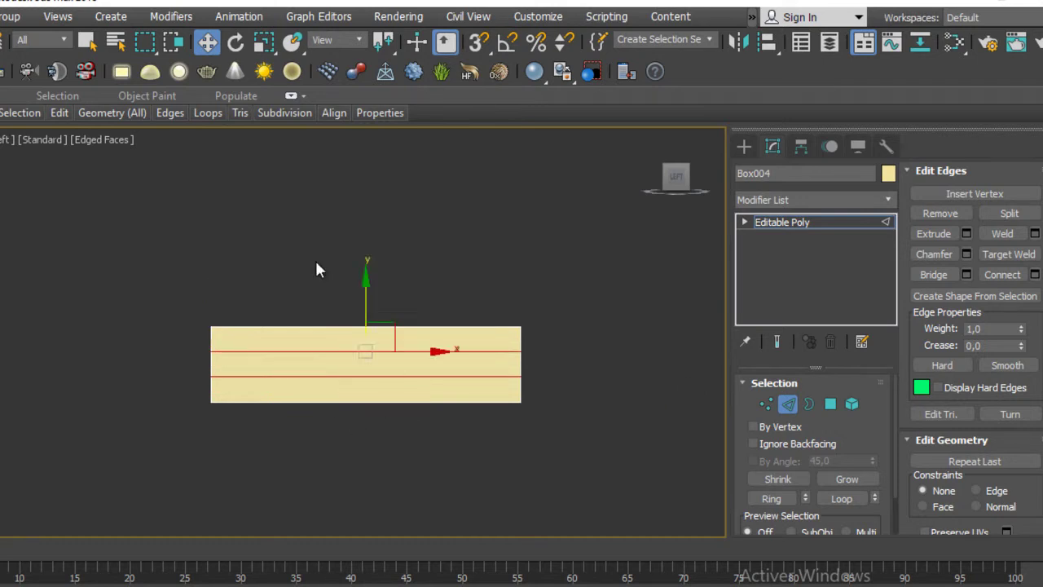
Step: Connect the top and bottom edges with 9 vertical edge loops
click(1034, 275)
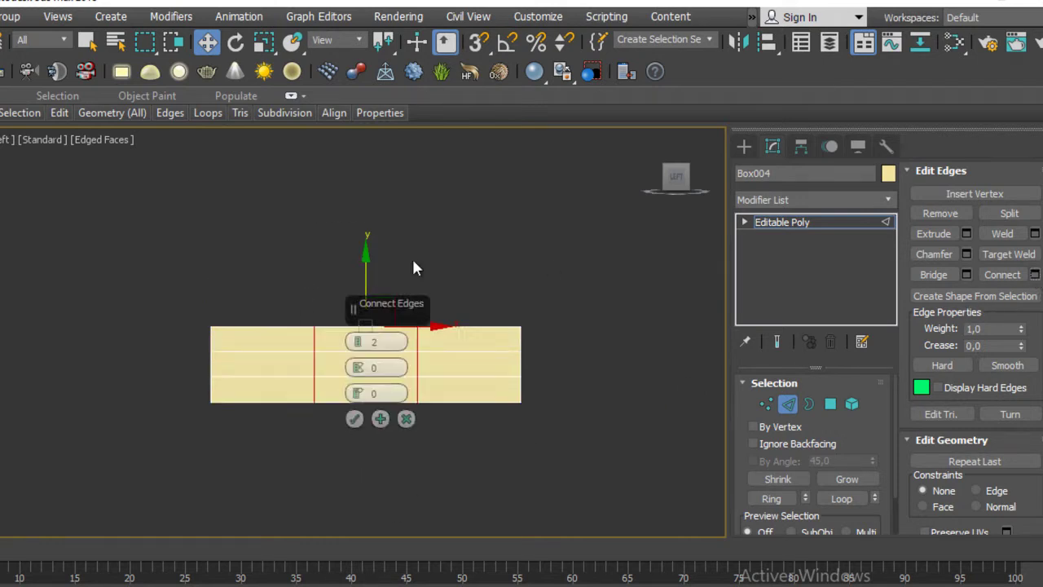
mouse_move(310, 398)
alt+middle_down()
mouse_move(396, 263)
mouse_move(302, 261)
alt+middle_up()
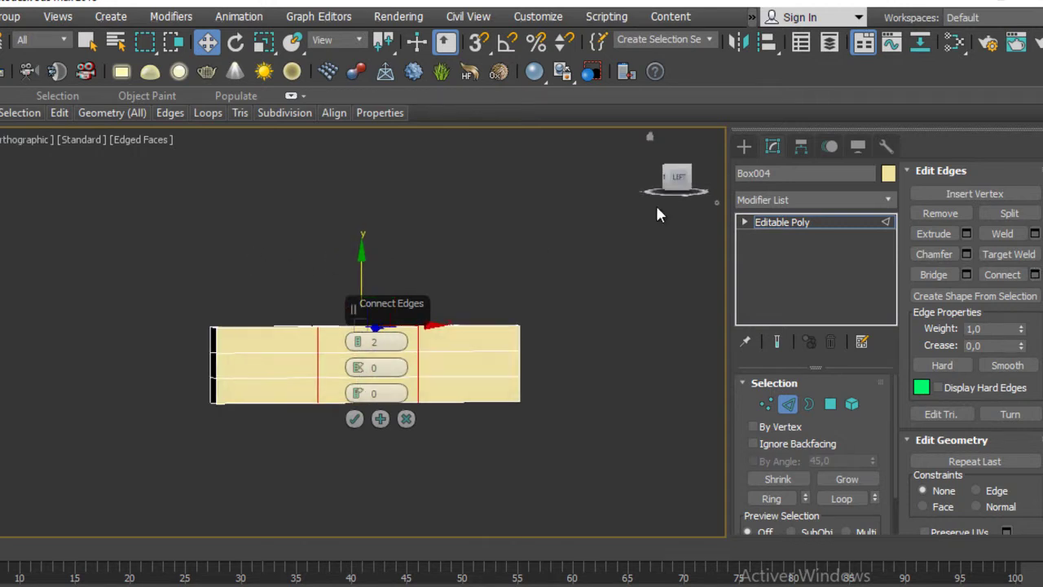
click(680, 178)
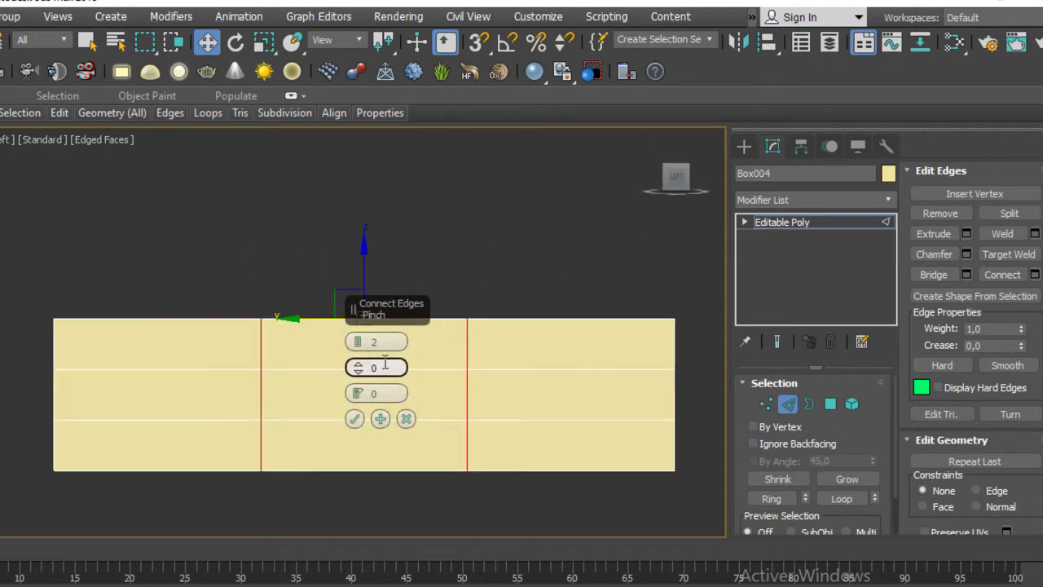
drag(363, 344, 363, 334)
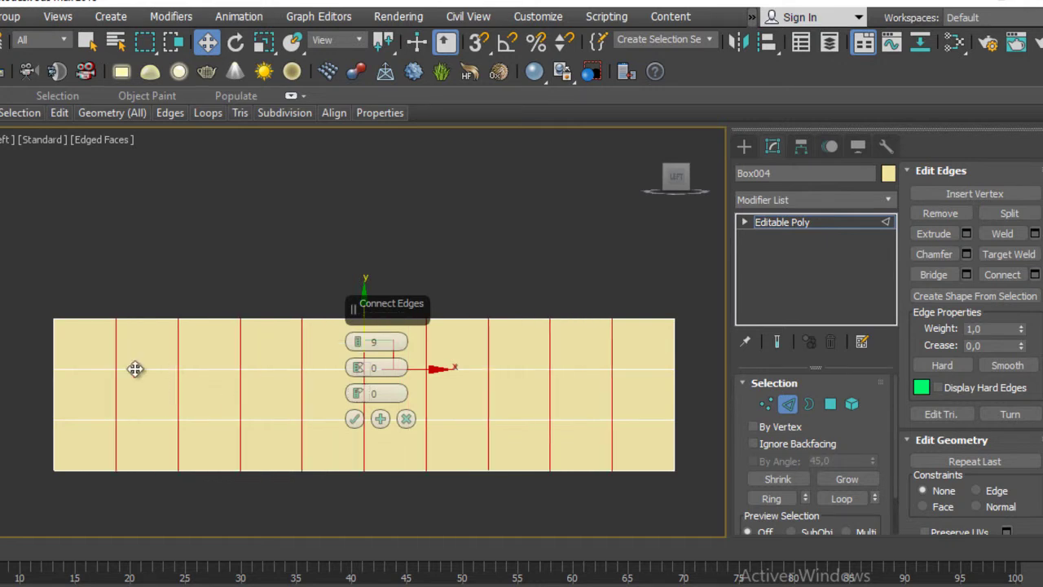
click(184, 387)
key(ctrl+z)
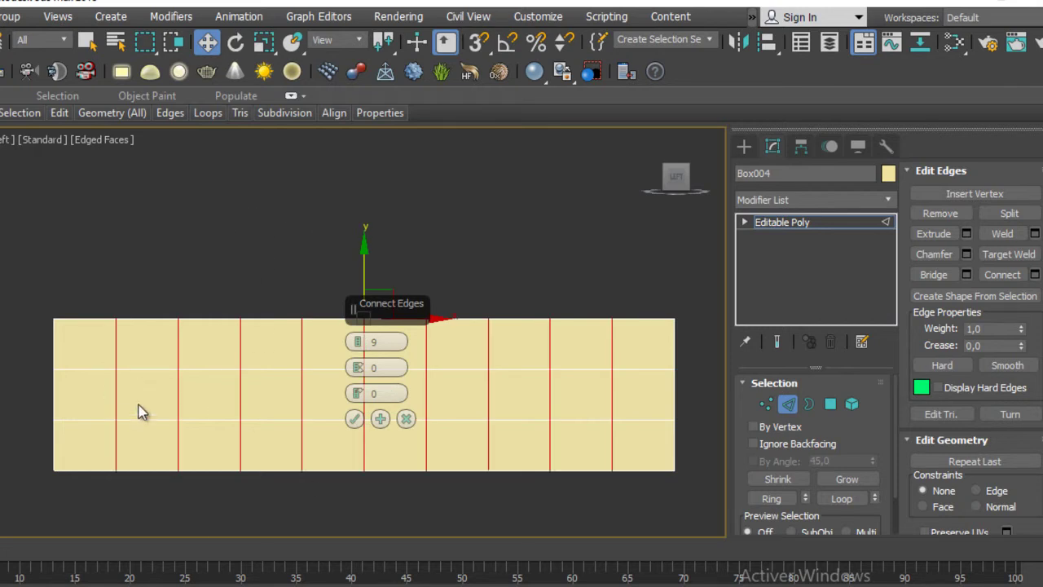
middle_drag(138, 411, 140, 308)
scroll(268, 268, down, 2)
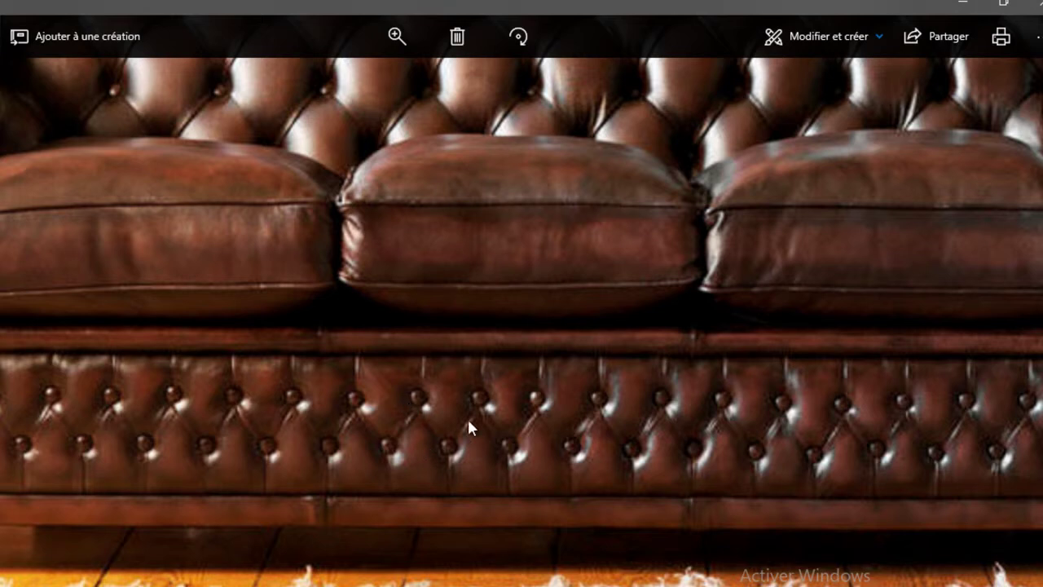
click(962, 5)
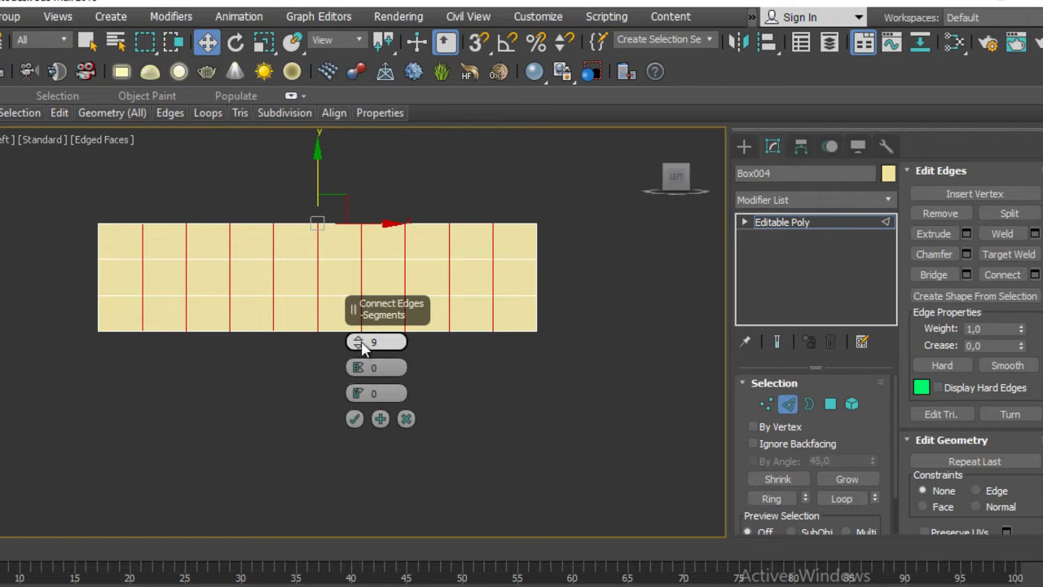
click(356, 421)
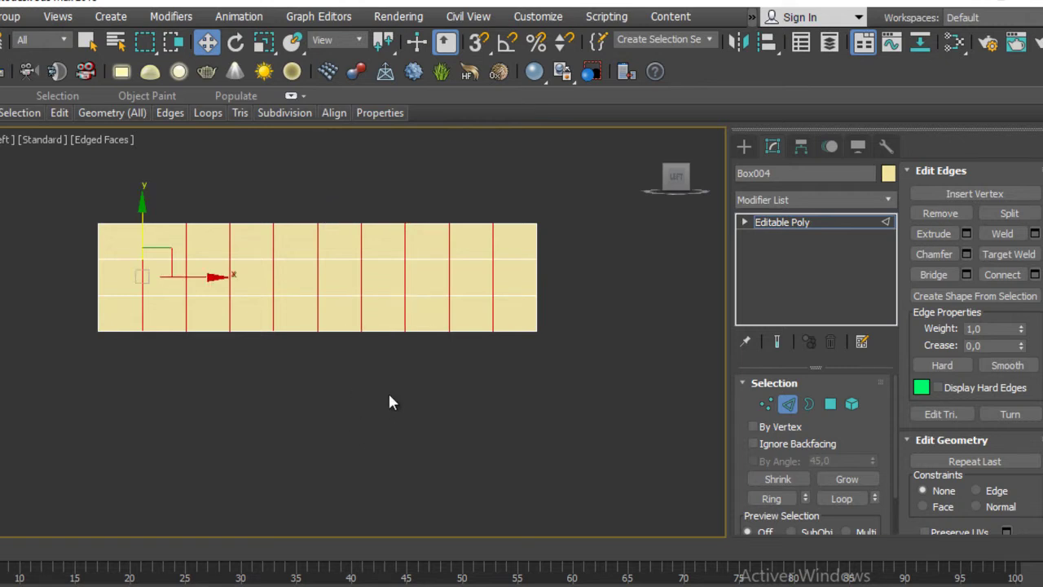
Step: Select a staggered two-row pattern of interior grid vertices for the buttons
click(764, 402)
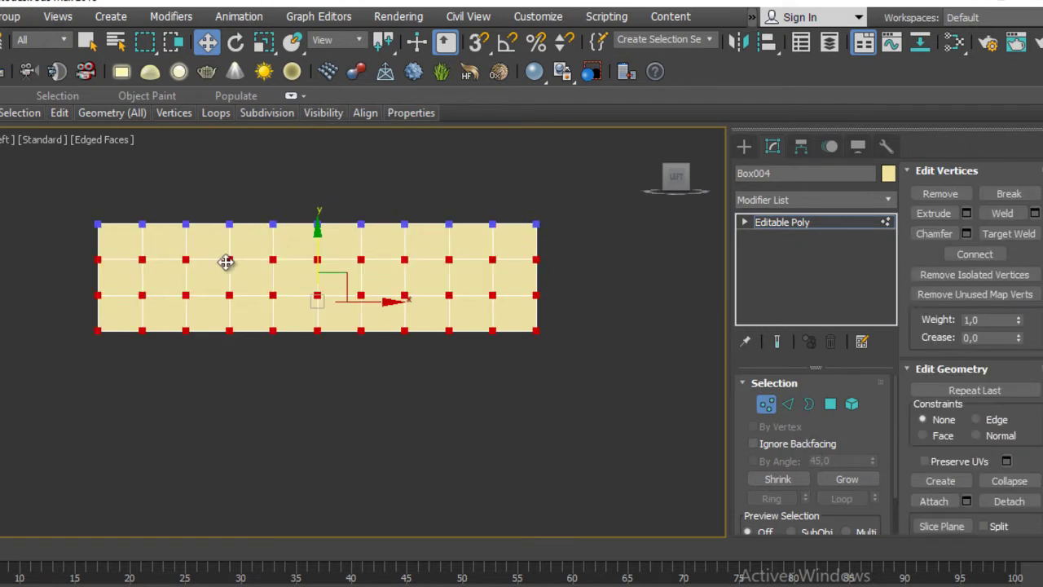
click(270, 203)
click(142, 296)
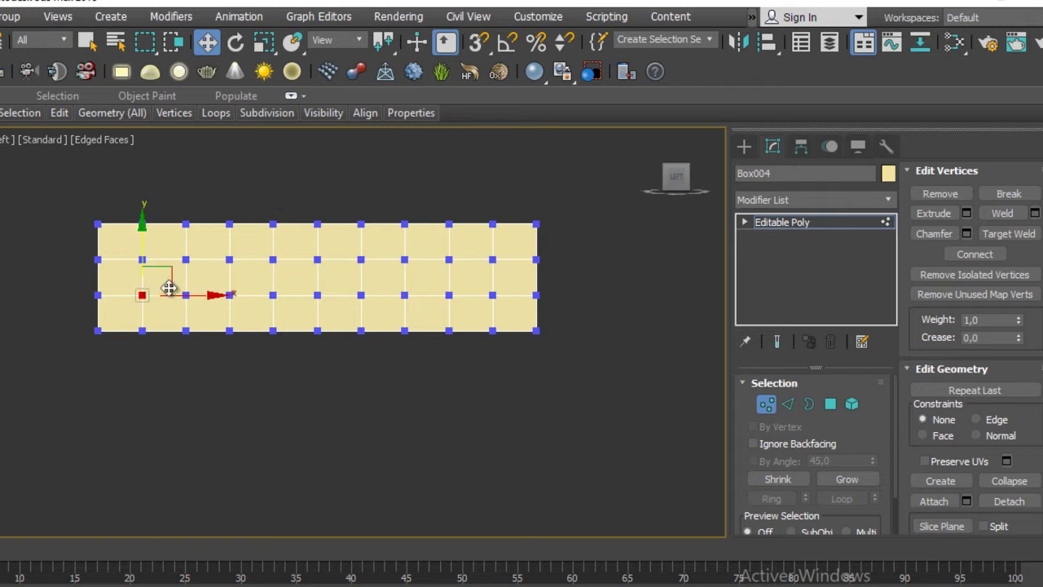
ctrl+click(186, 259)
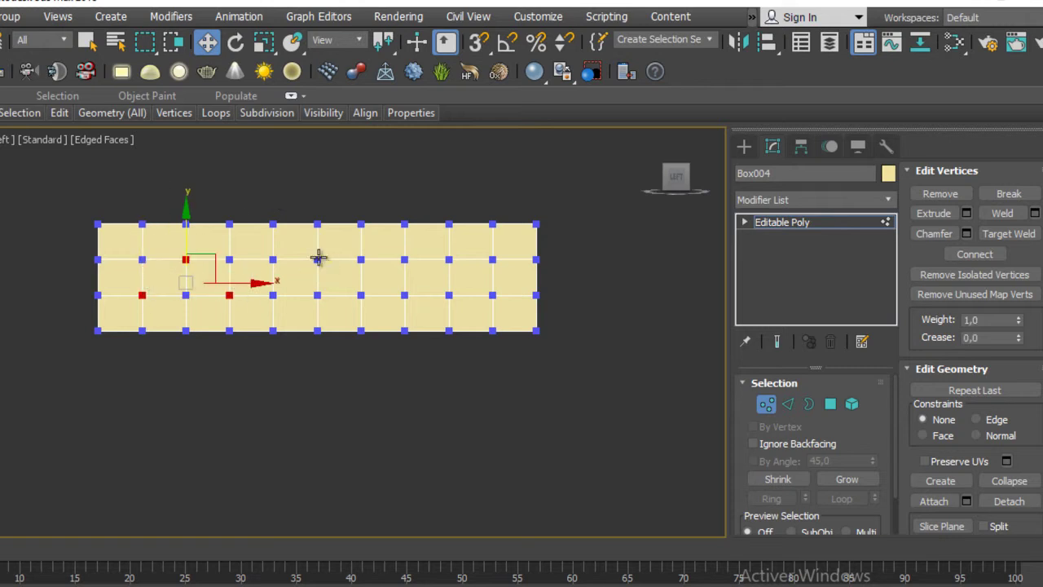
ctrl+click(317, 259)
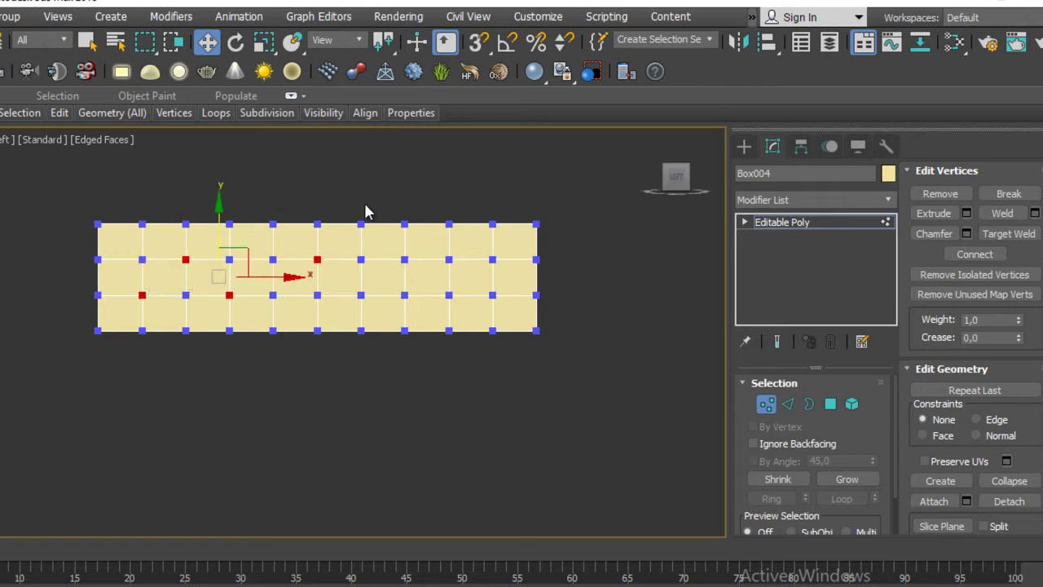
alt+click(317, 259)
ctrl+click(275, 259)
ctrl+click(317, 295)
ctrl+click(361, 259)
ctrl+click(405, 295)
ctrl+click(449, 259)
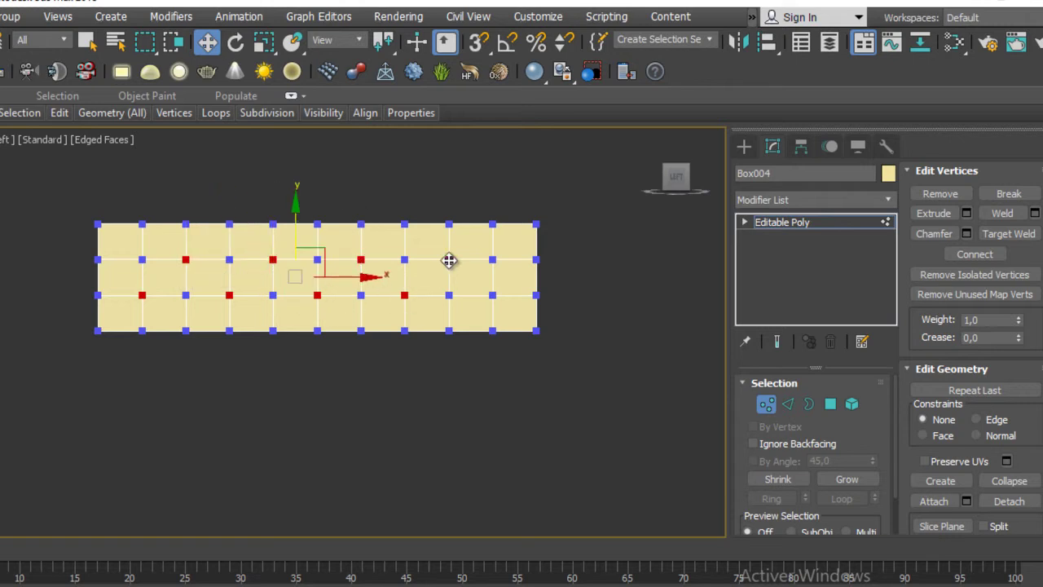
ctrl+click(492, 295)
Step: Chamfer the selected button vertices with an amount of 2,0
mouse_move(444, 302)
alt+middle_down()
mouse_move(475, 324)
mouse_move(469, 341)
mouse_move(396, 352)
alt+middle_up()
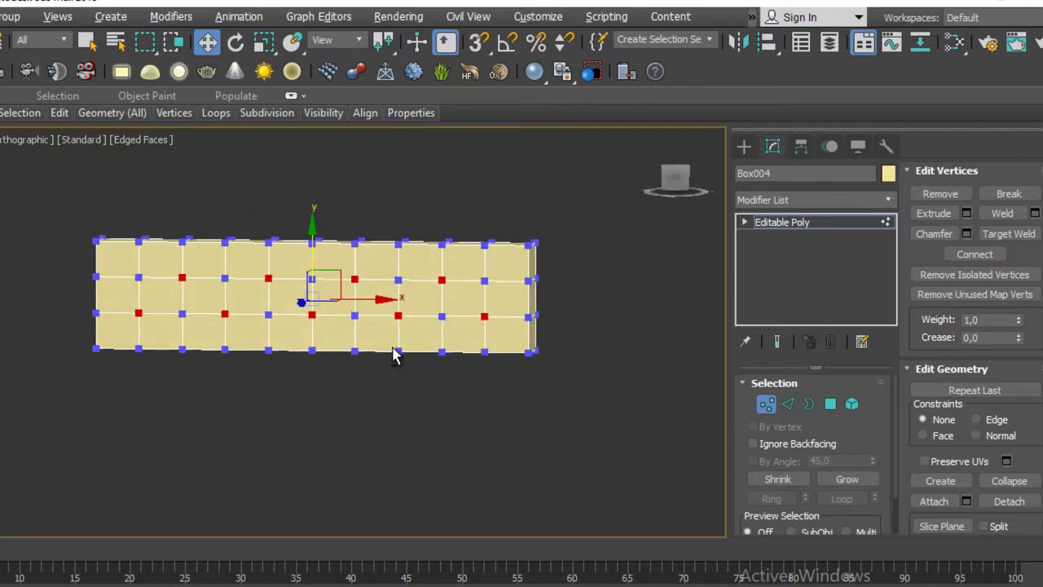
click(675, 178)
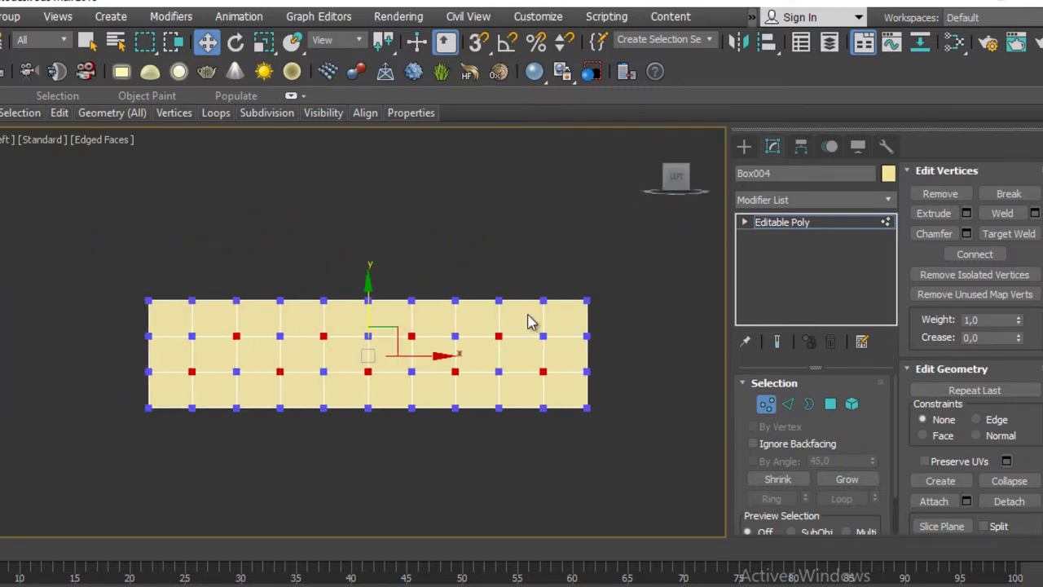
click(968, 233)
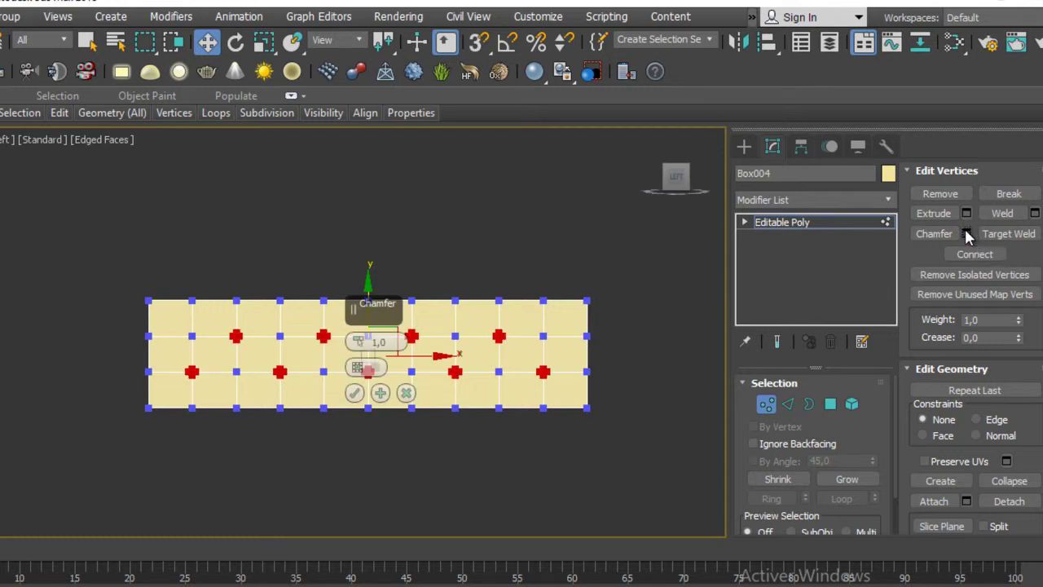
scroll(542, 363, up, 2)
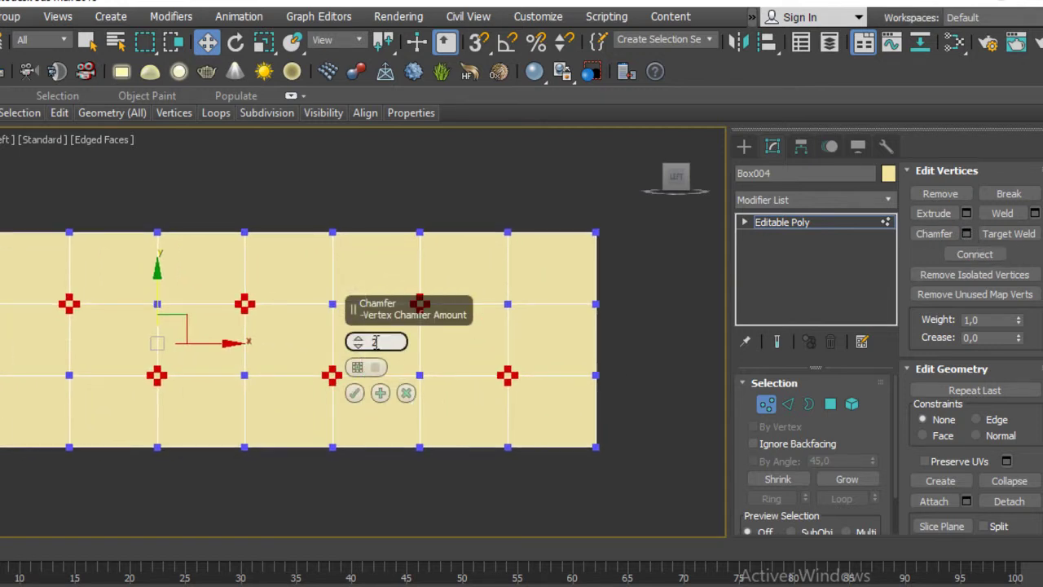
key(Return)
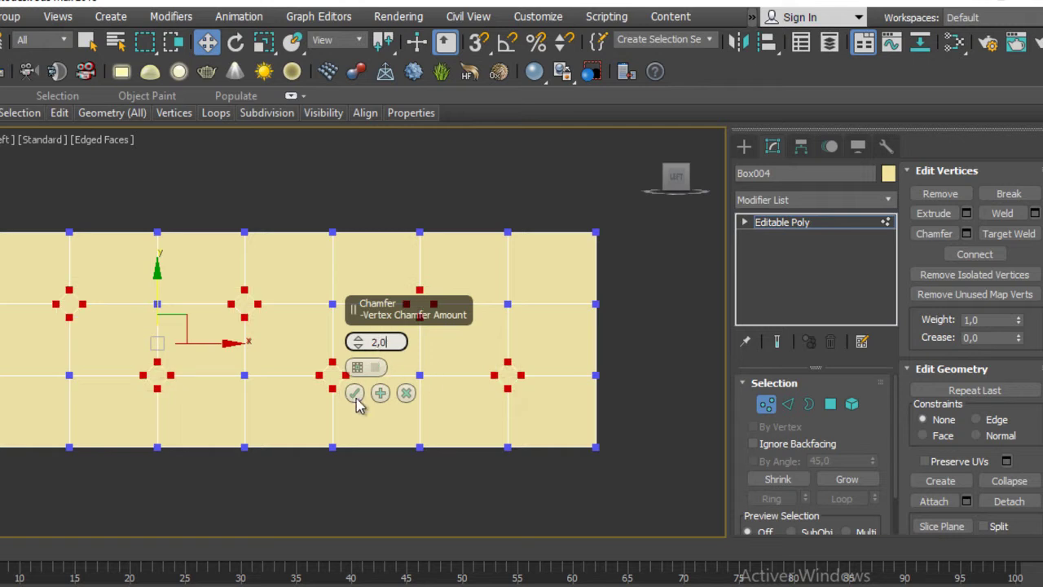
click(355, 394)
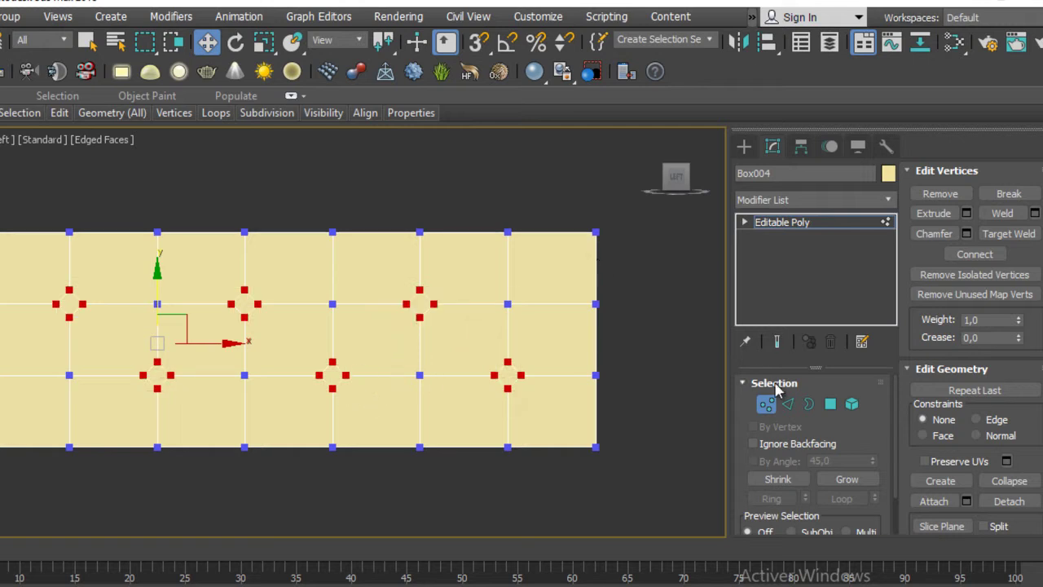
Step: Select all the chamfered diamond polygons across the panel
click(830, 404)
click(516, 373)
ctrl+click(427, 303)
ctrl+click(343, 372)
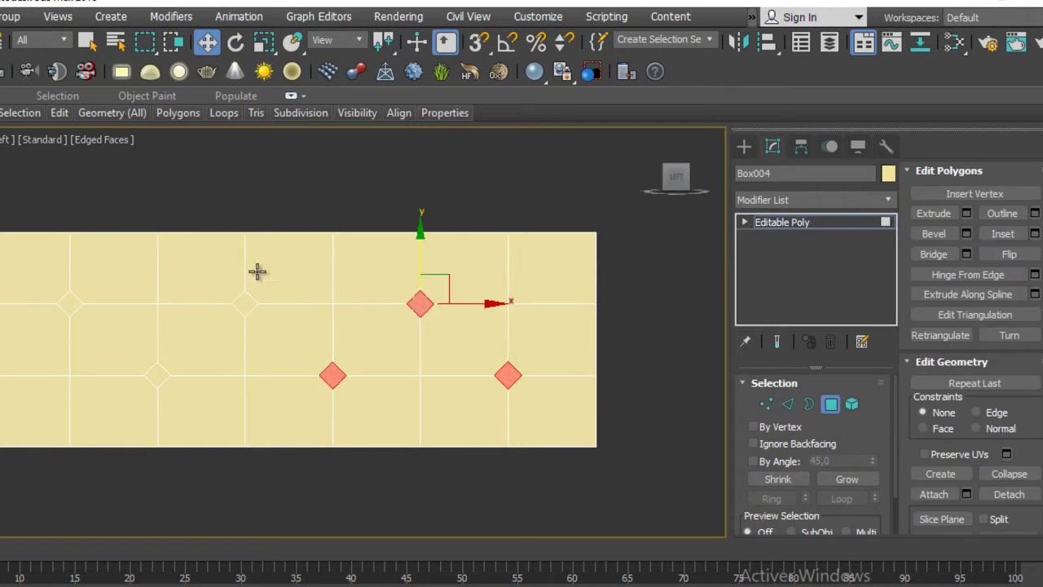
ctrl+click(158, 376)
ctrl+click(73, 306)
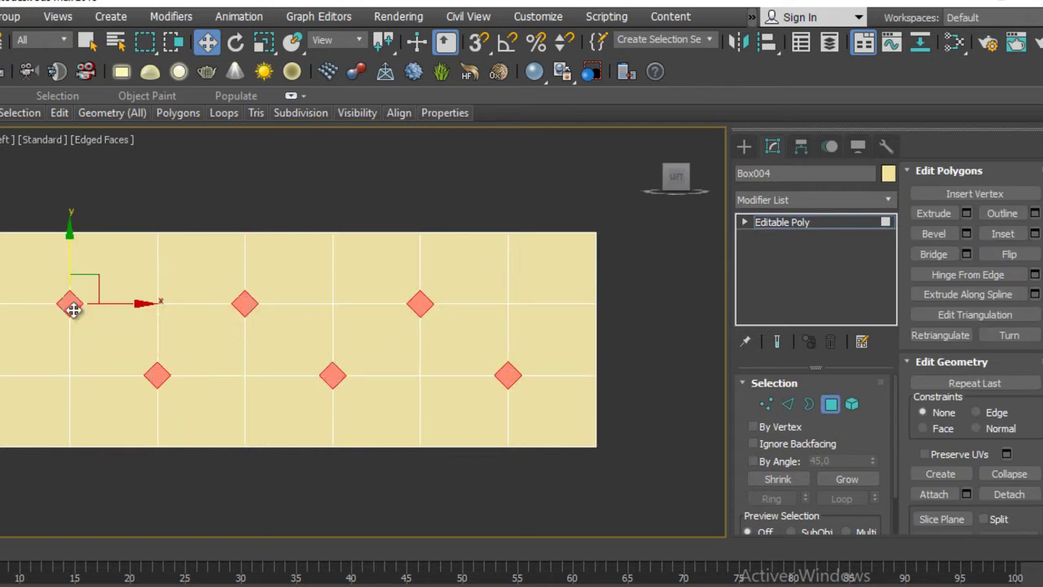
middle_drag(123, 318, 397, 317)
ctrl+click(258, 371)
ctrl+click(168, 308)
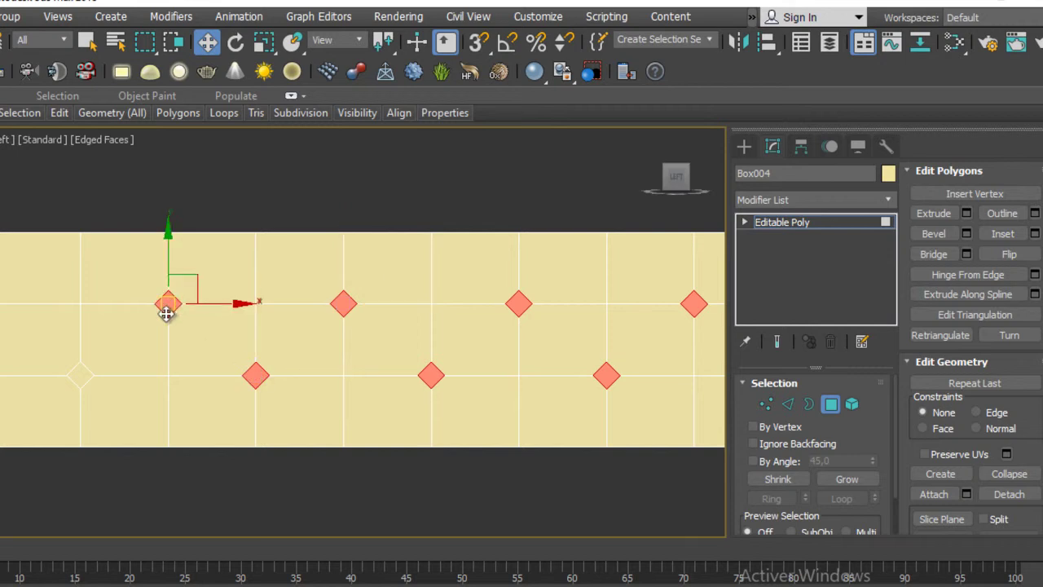
ctrl+click(87, 373)
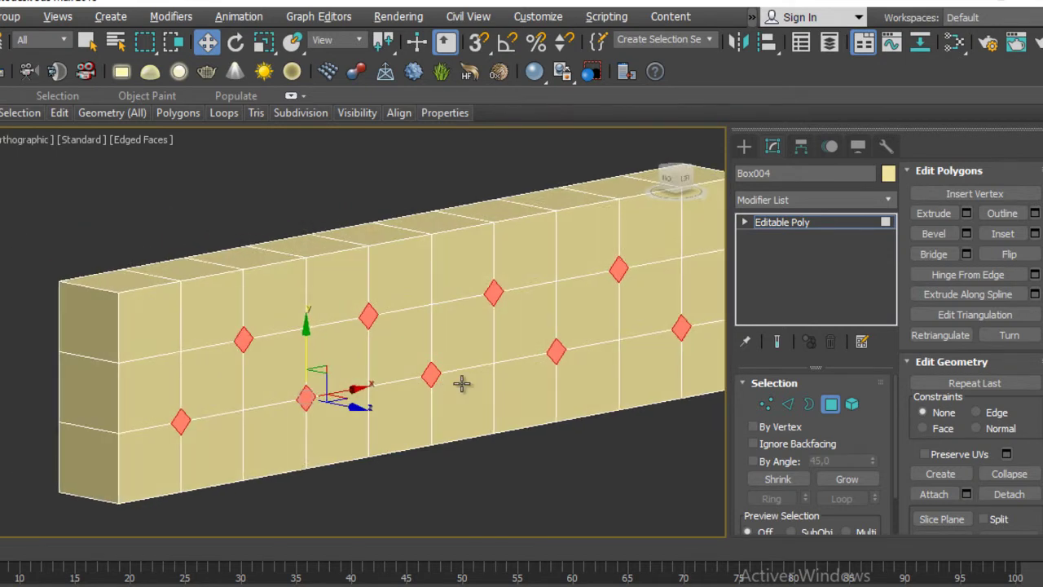
Step: Extrude the diamond faces inward by 1,0, then add a second 1,0 extrusion
click(965, 233)
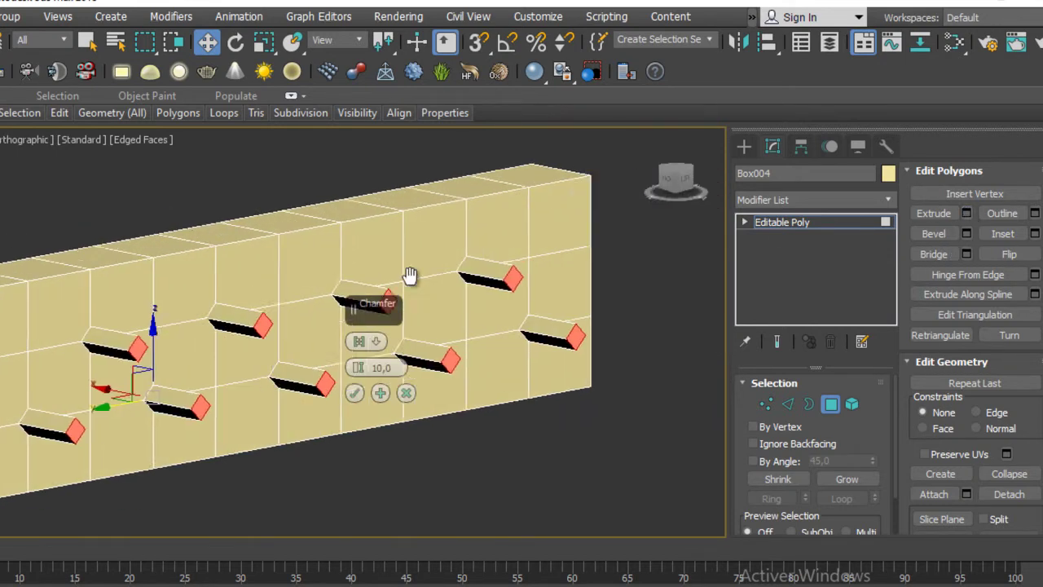
scroll(408, 274, up, 3)
key(shift+e)
right_click(359, 369)
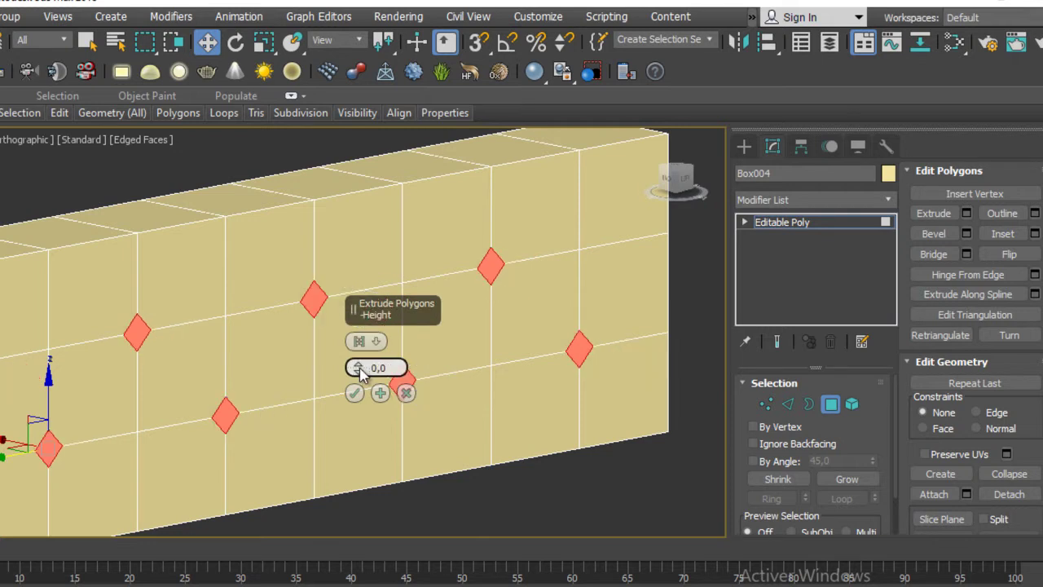
drag(359, 368, 359, 381)
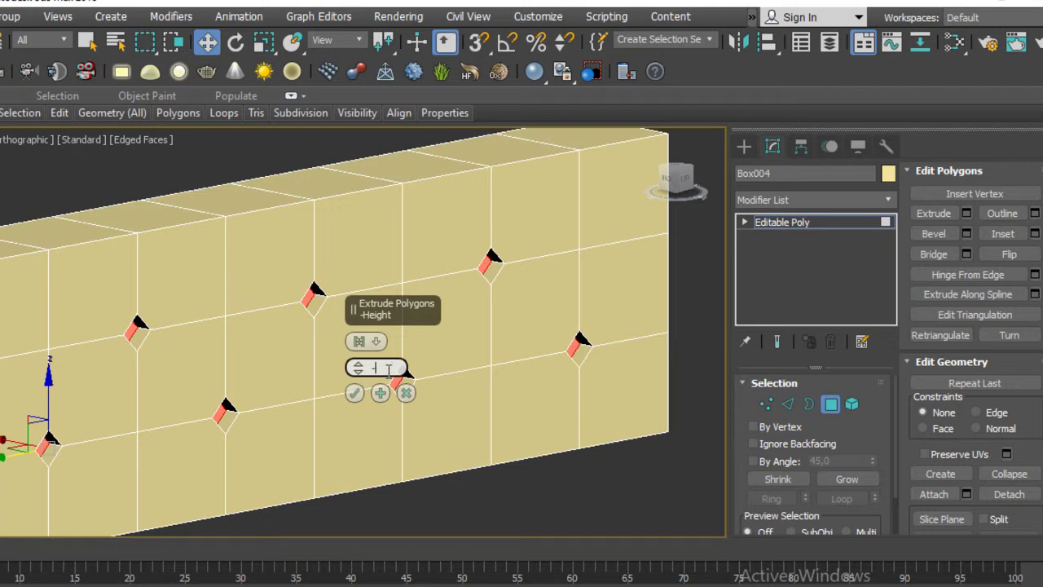
text(1,0)
click(382, 393)
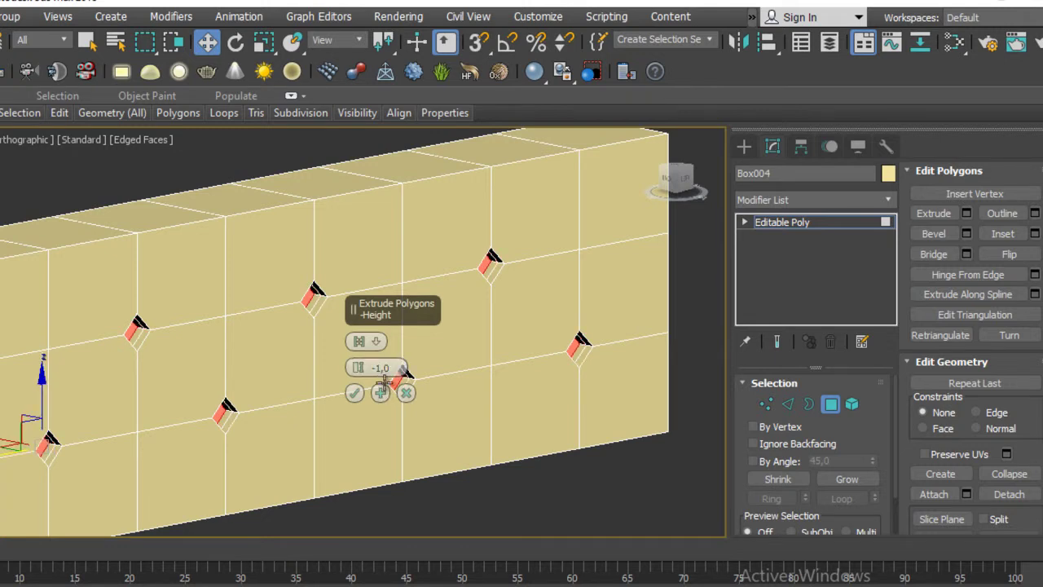
text(1,0)
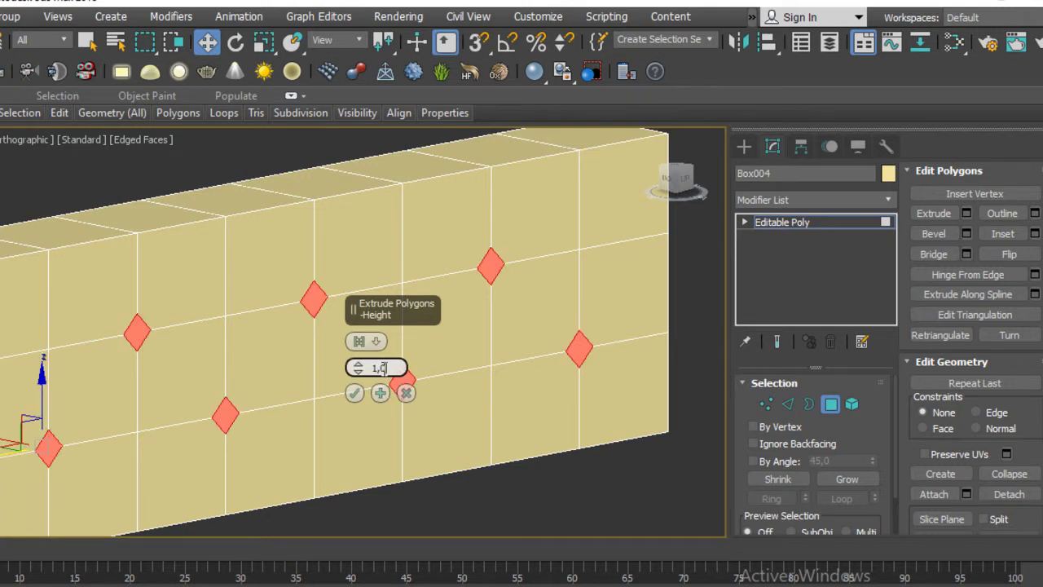
click(802, 198)
Step: Add a TurboSmooth modifier to the cushion panel
key(t)
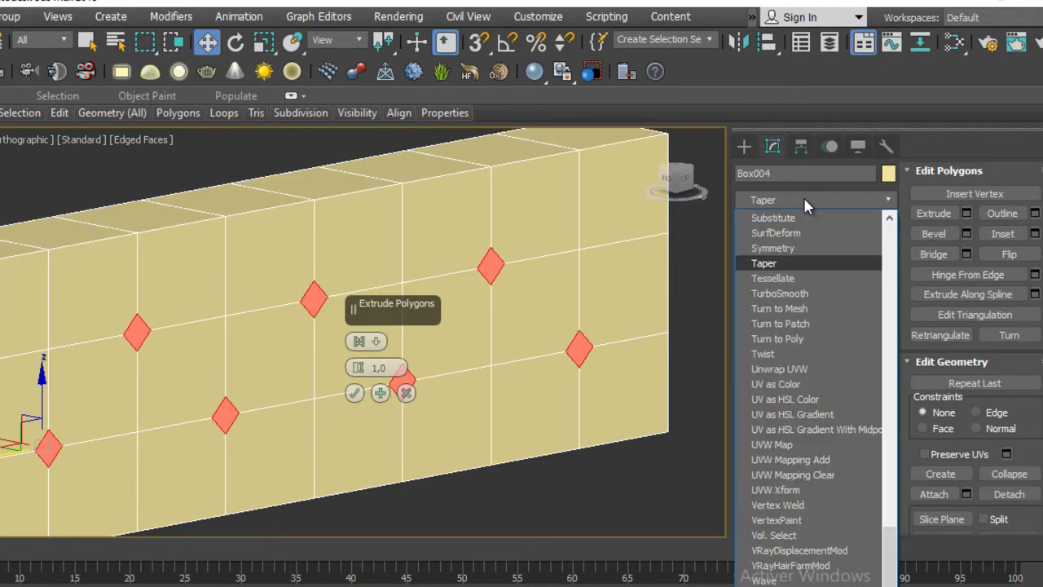
key(Home)
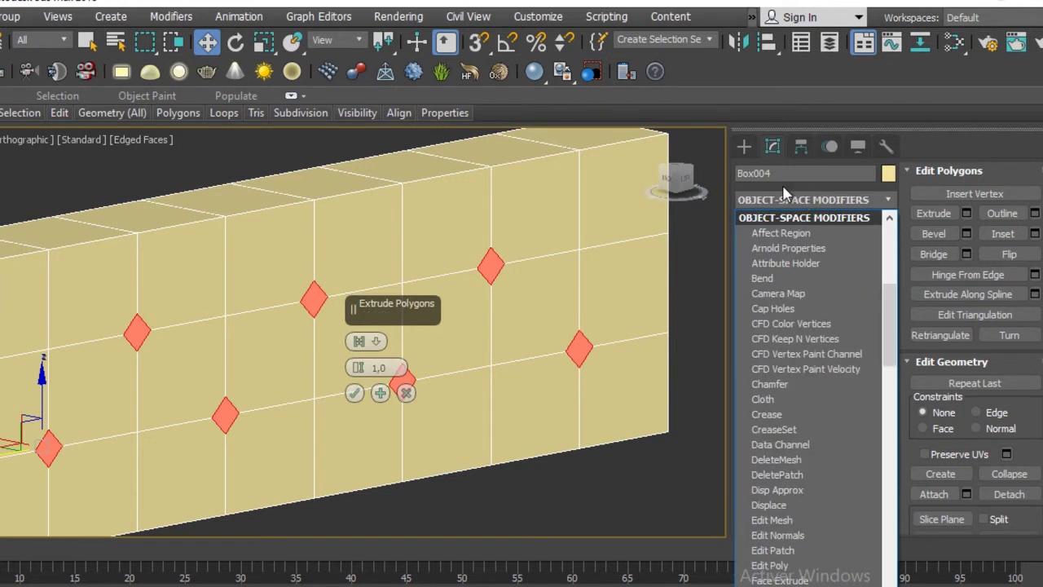
text(tu)
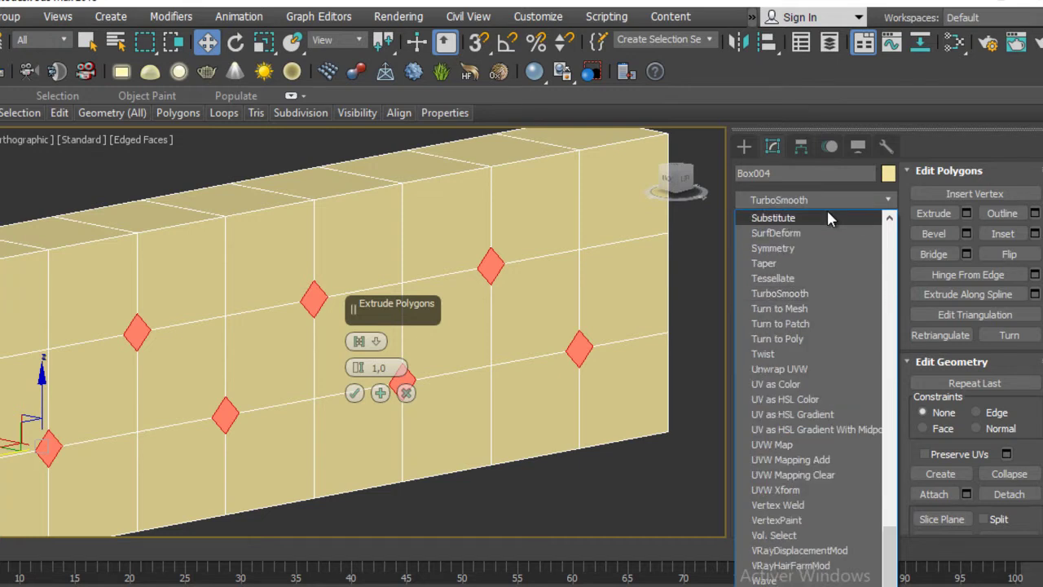
click(788, 293)
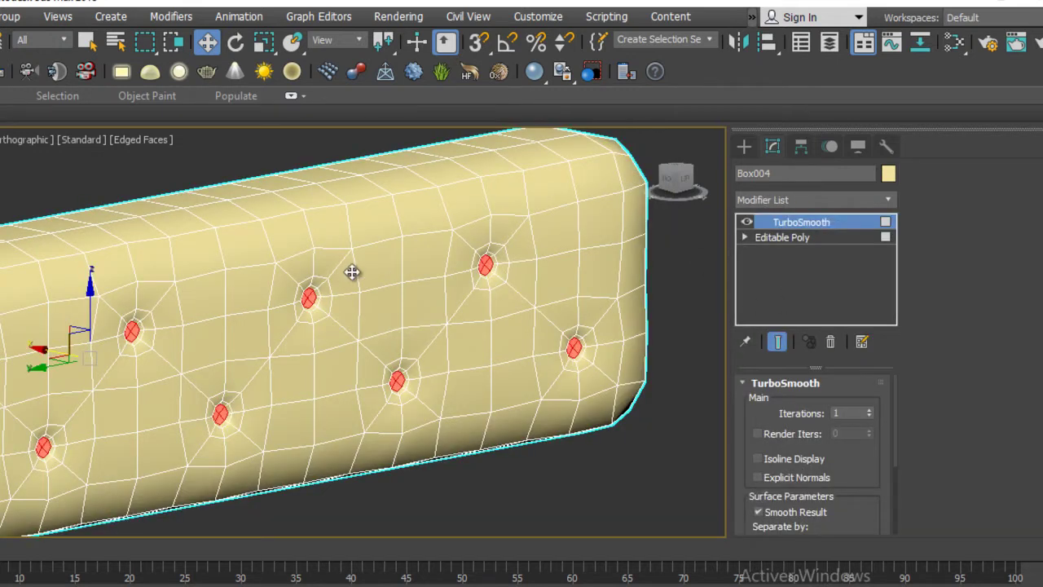
middle_drag(467, 324, 504, 308)
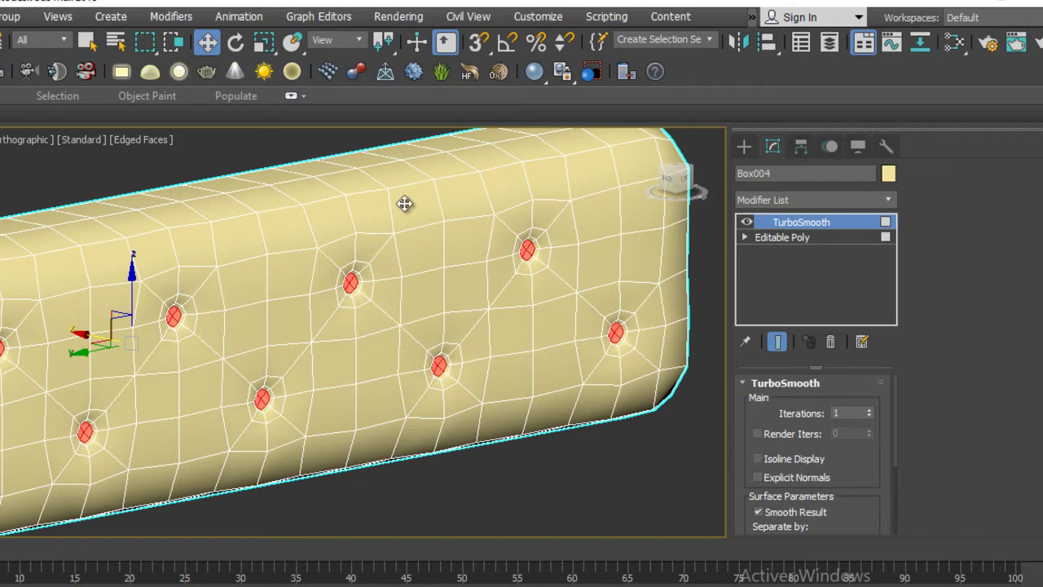
Step: Return to Editable Poly with Show End Result on and confirm the extrusion
click(832, 237)
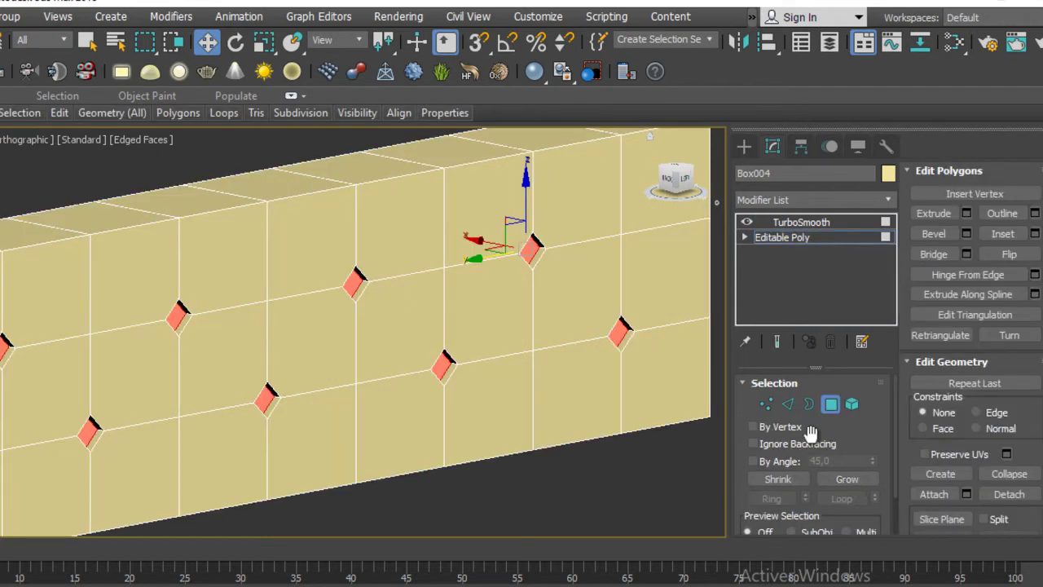
click(779, 342)
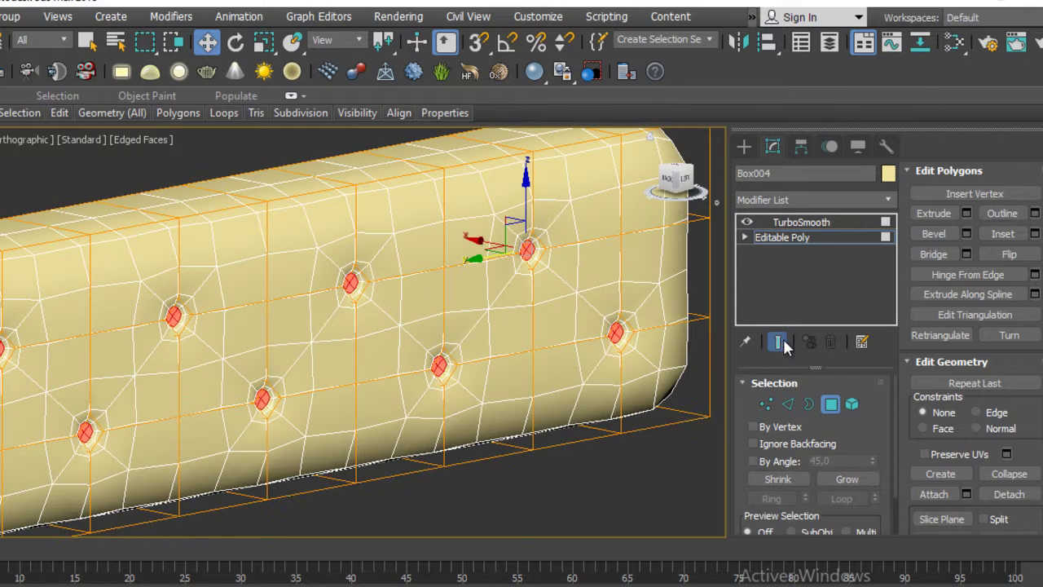
click(967, 213)
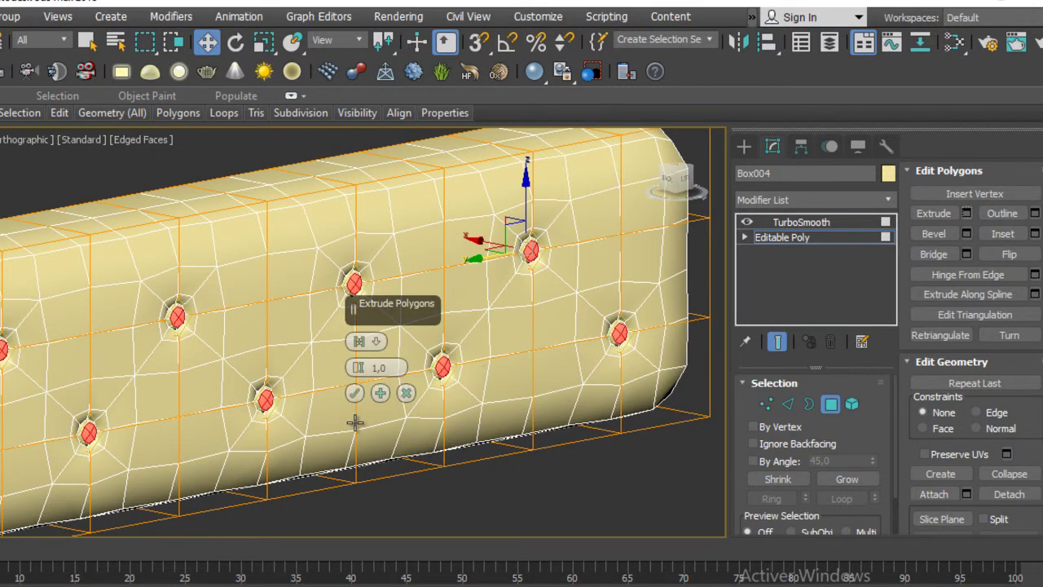
click(355, 394)
scroll(547, 302, down, 2)
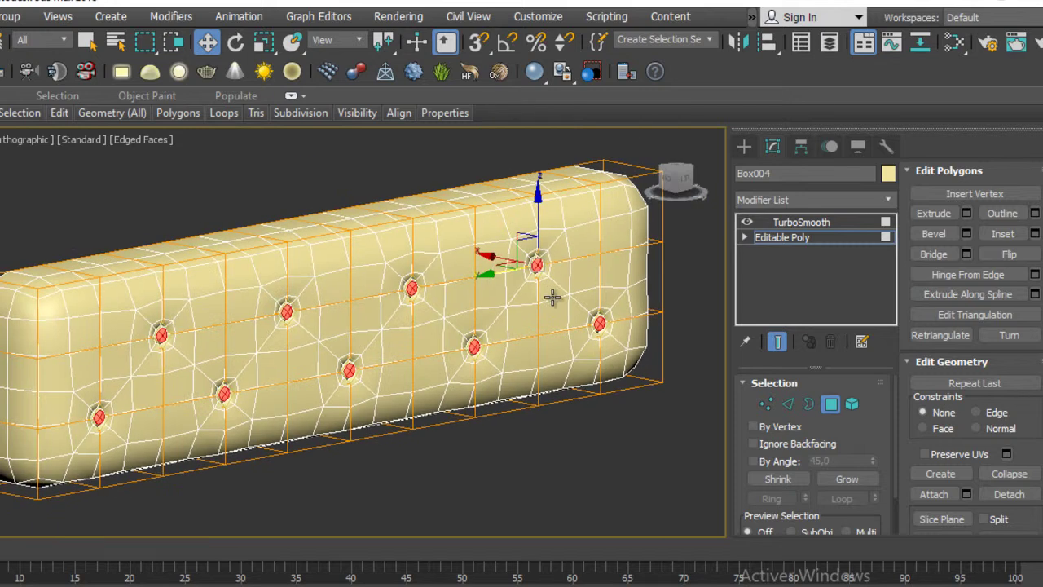
click(766, 404)
Step: Select the grid vertices lying between the button recesses
click(538, 334)
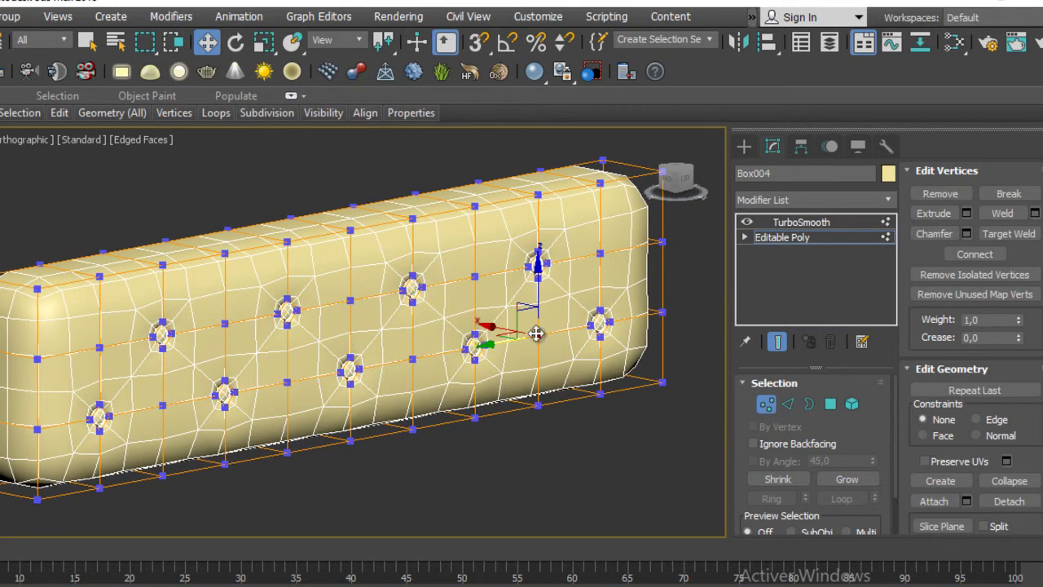
ctrl+click(599, 253)
ctrl+click(474, 277)
ctrl+click(412, 359)
ctrl+click(350, 300)
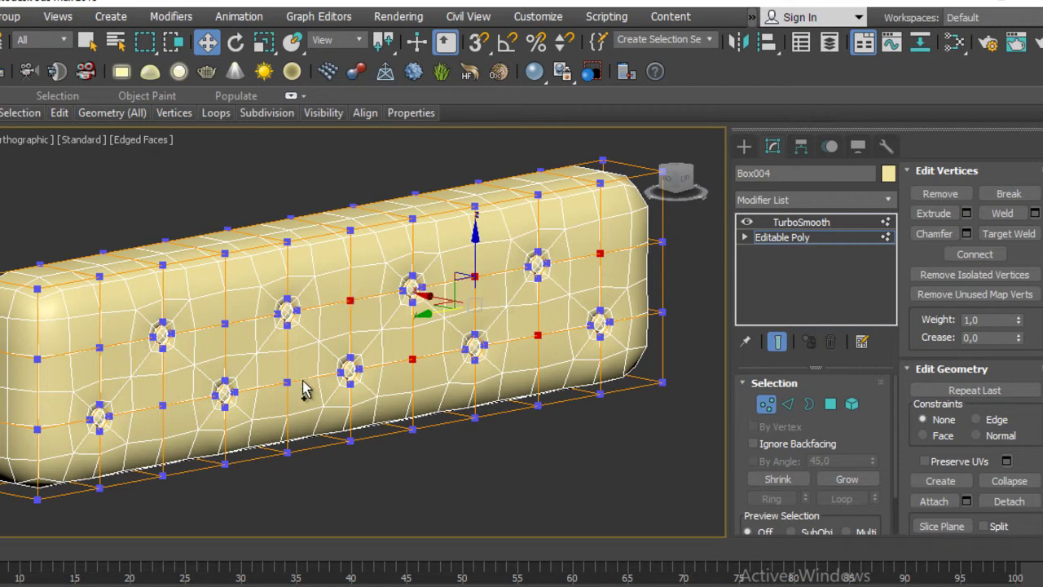
ctrl+click(286, 383)
ctrl+click(224, 323)
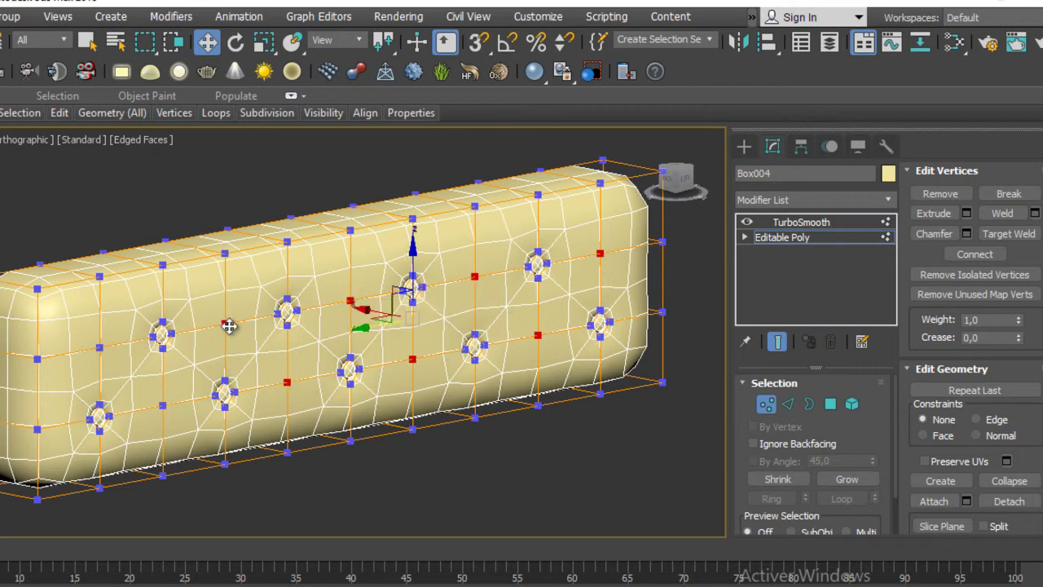
ctrl+click(162, 405)
ctrl+click(98, 347)
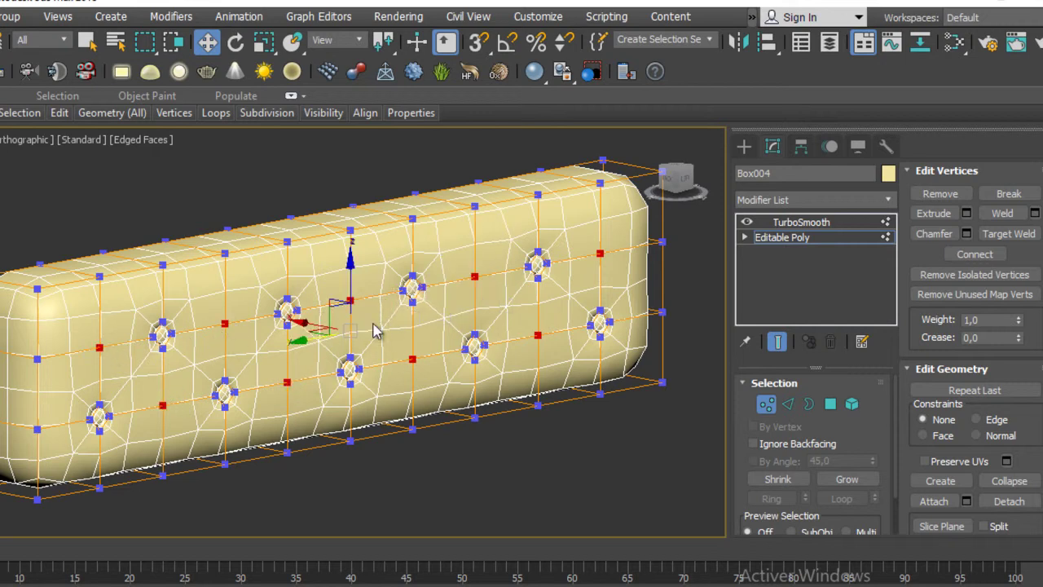
Step: Move the in-between vertices outward to puff the cushion
drag(303, 322, 371, 370)
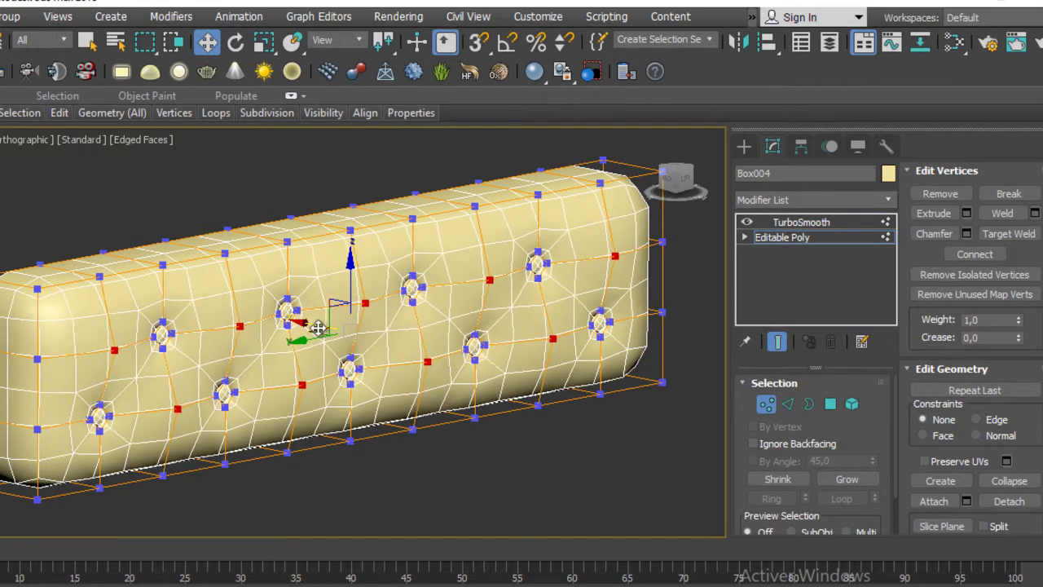
mouse_move(372, 370)
alt+middle_down()
mouse_move(302, 234)
mouse_move(299, 205)
mouse_move(386, 293)
alt+middle_up()
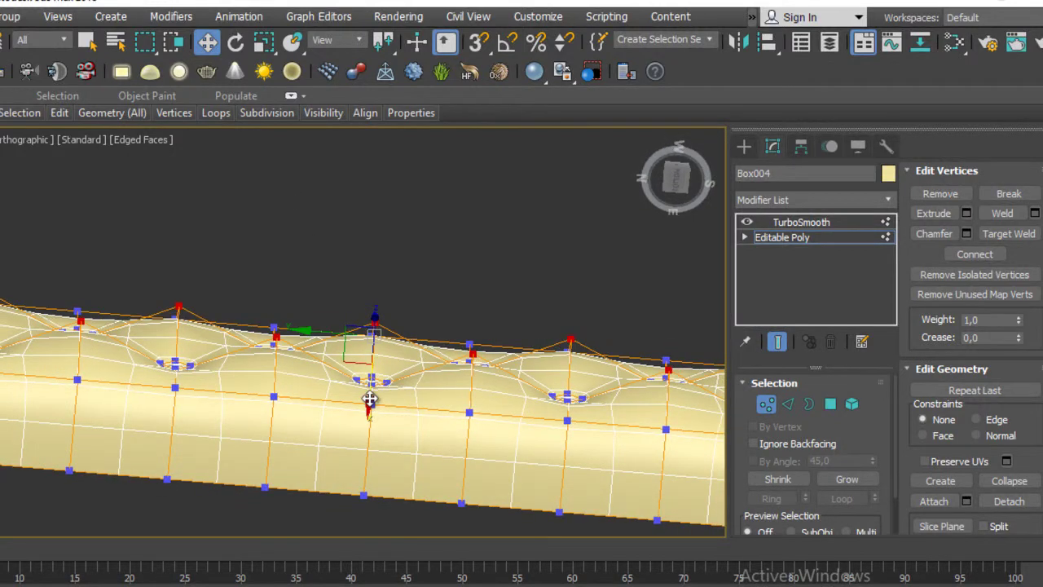
scroll(380, 403, down, 5)
alt+middle_drag(419, 342, 402, 438)
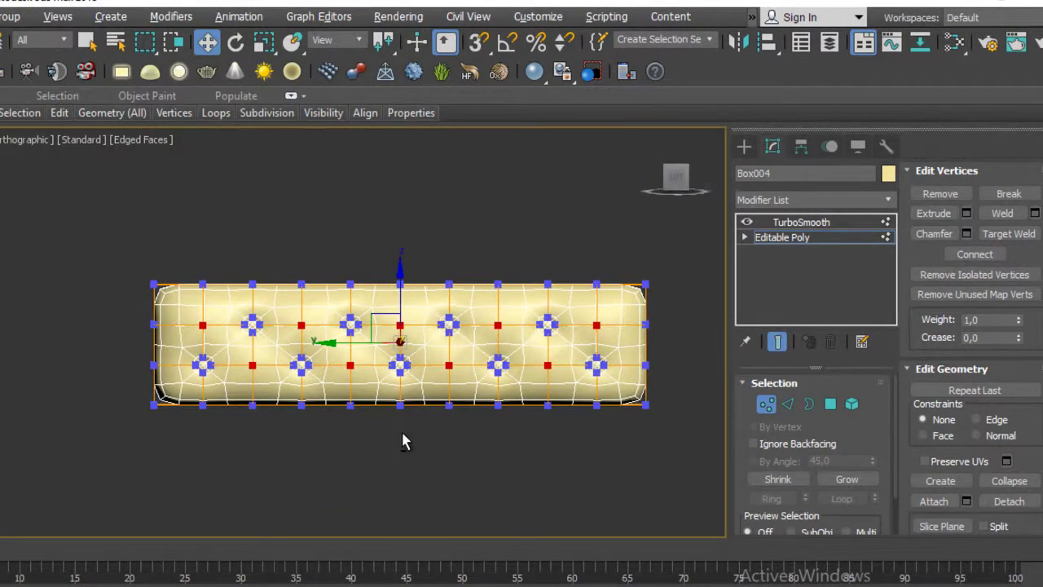
Step: View the tufted cushion in side view with Show End Result turned on, zoomed in
key(l)
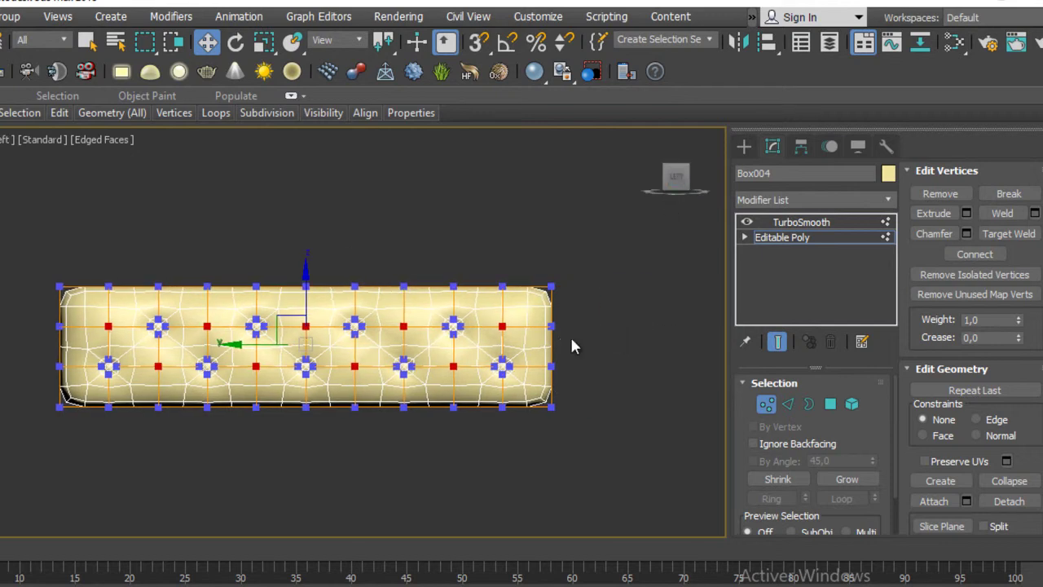
click(777, 341)
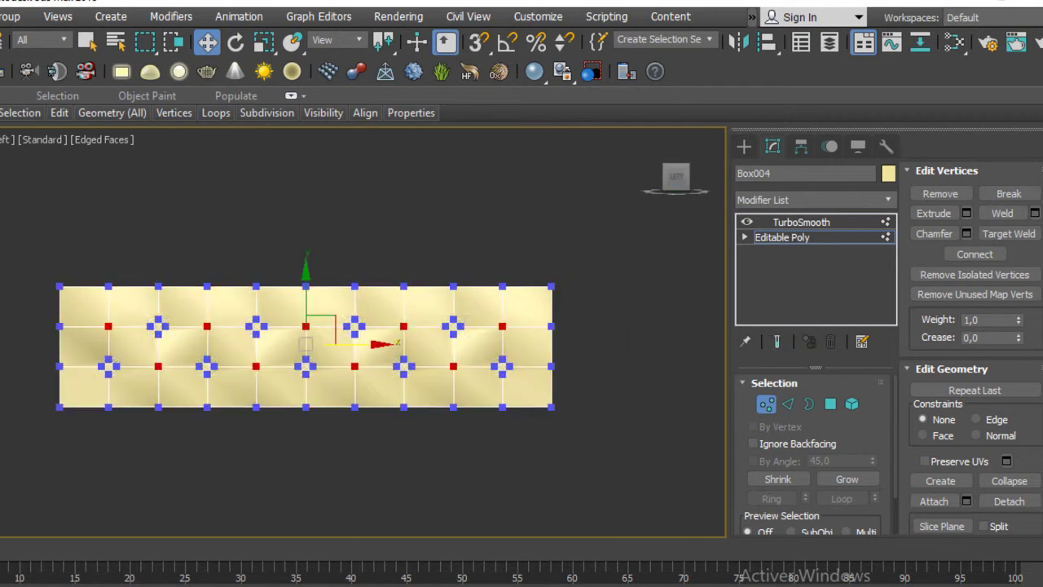
key(alt+q)
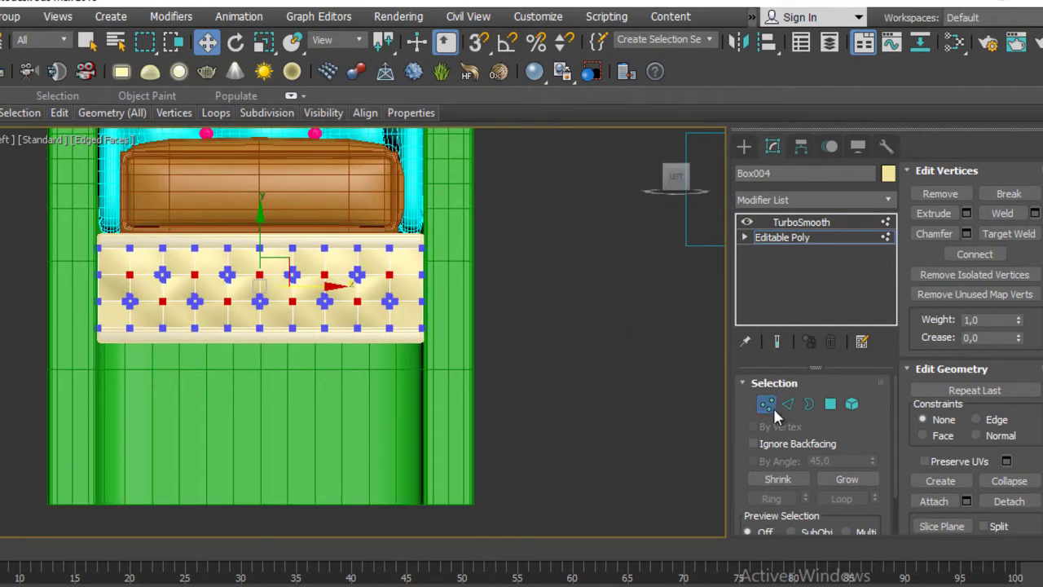
click(777, 341)
scroll(468, 395, up, 2)
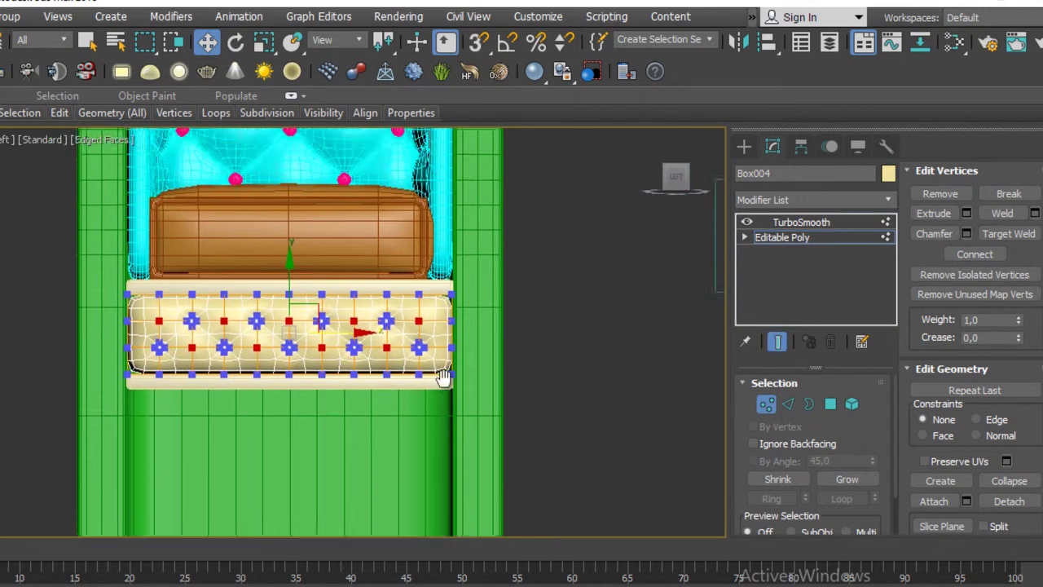
scroll(468, 395, up, 2)
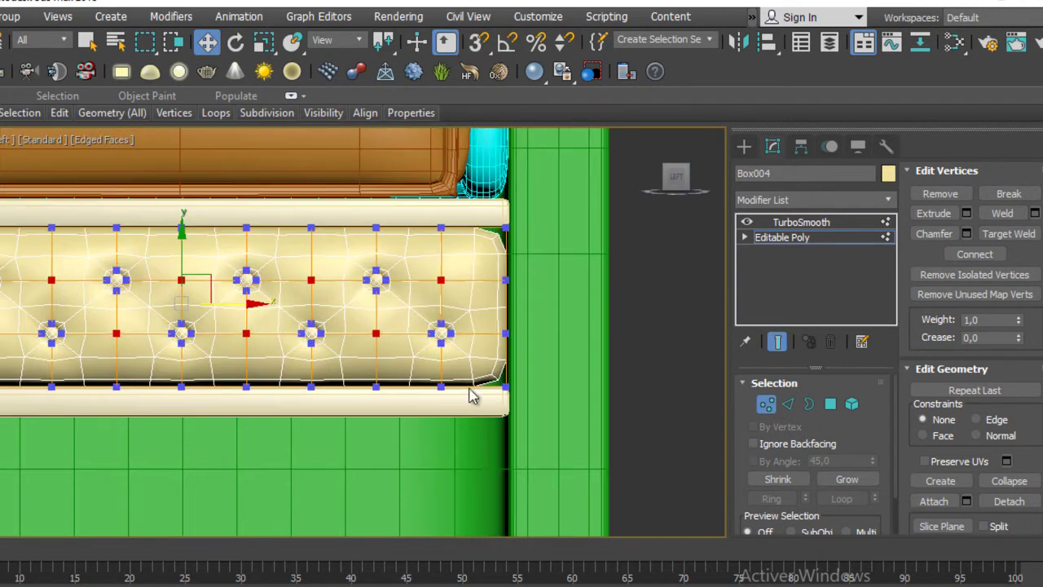
click(787, 404)
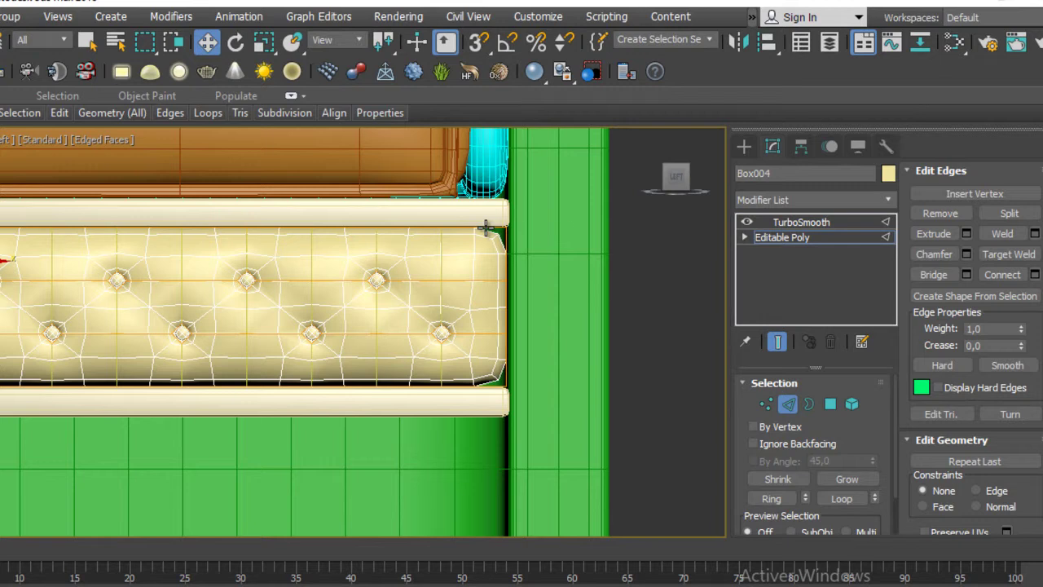
Step: Connect the horizontal edges at both cushion ends with a new vertical edge
middle_drag(527, 228, 151, 279)
click(113, 229)
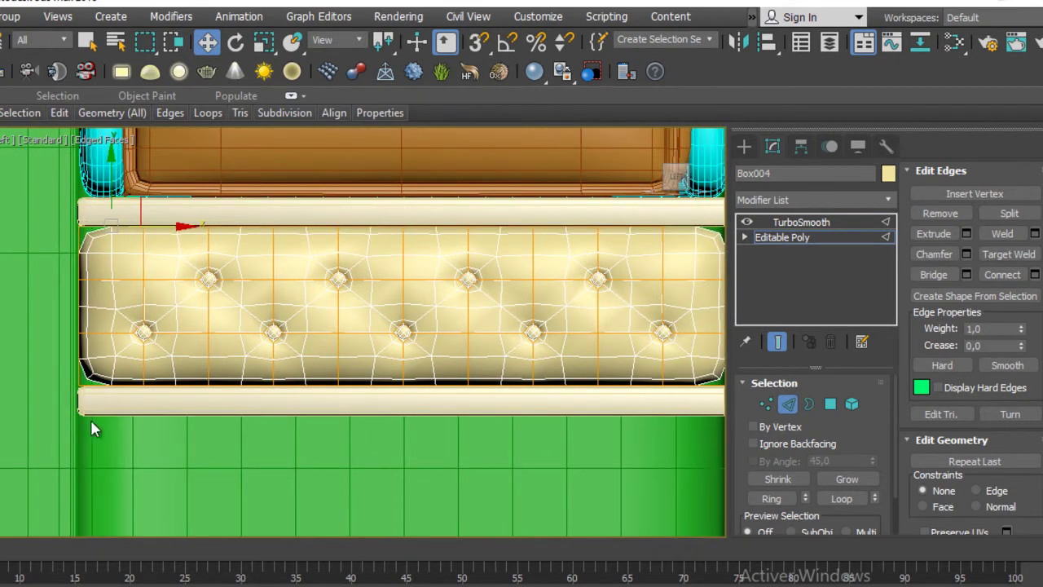
middle_drag(479, 293, 202, 299)
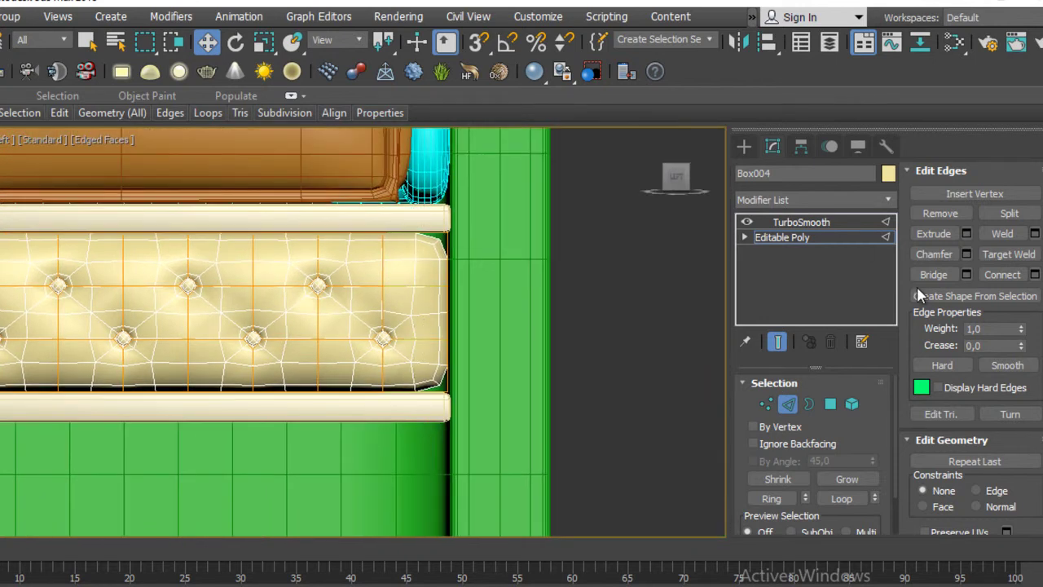
click(1035, 275)
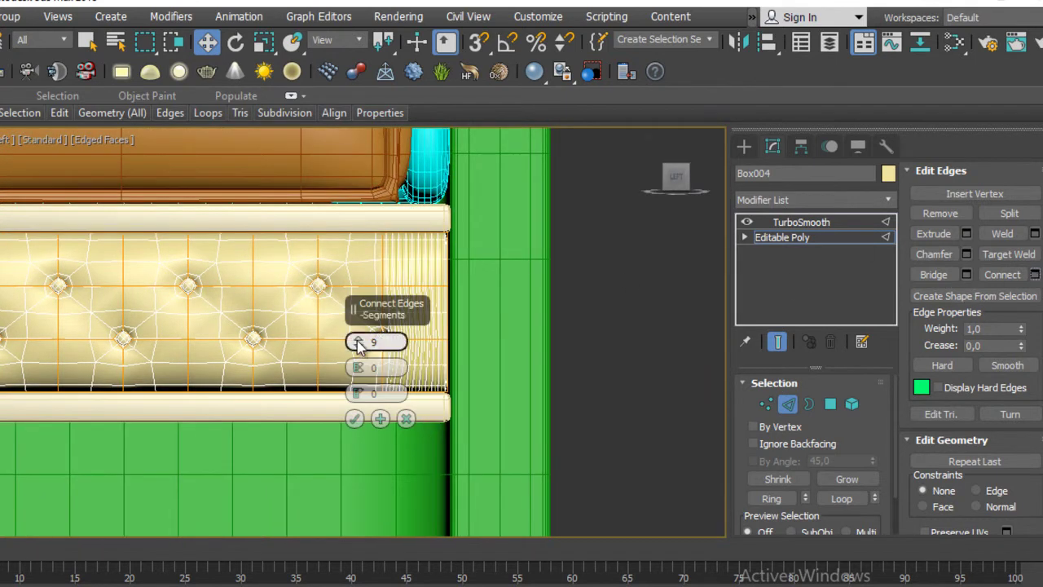
click(354, 418)
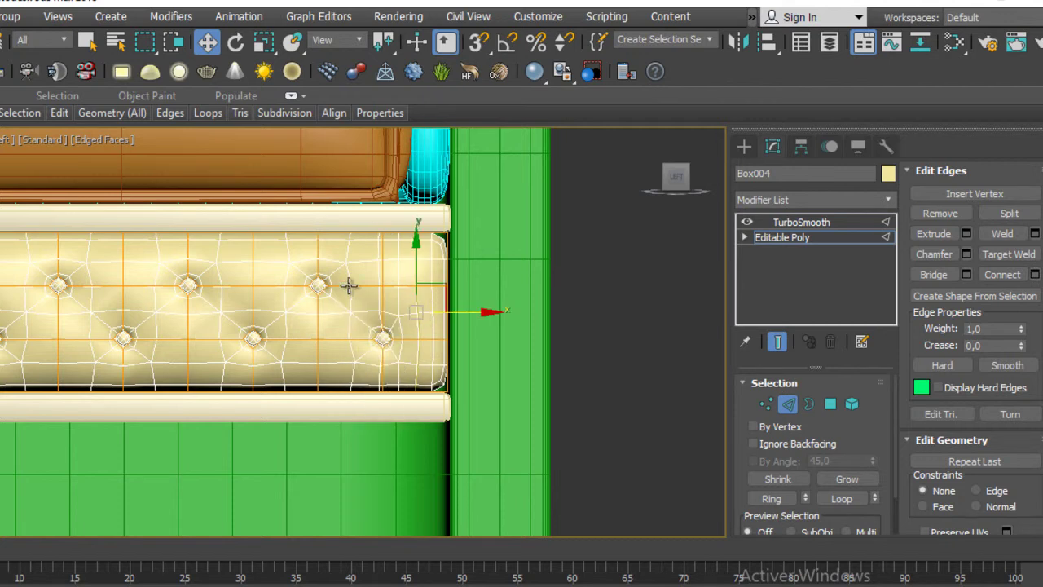
scroll(431, 269, down, 2)
click(263, 43)
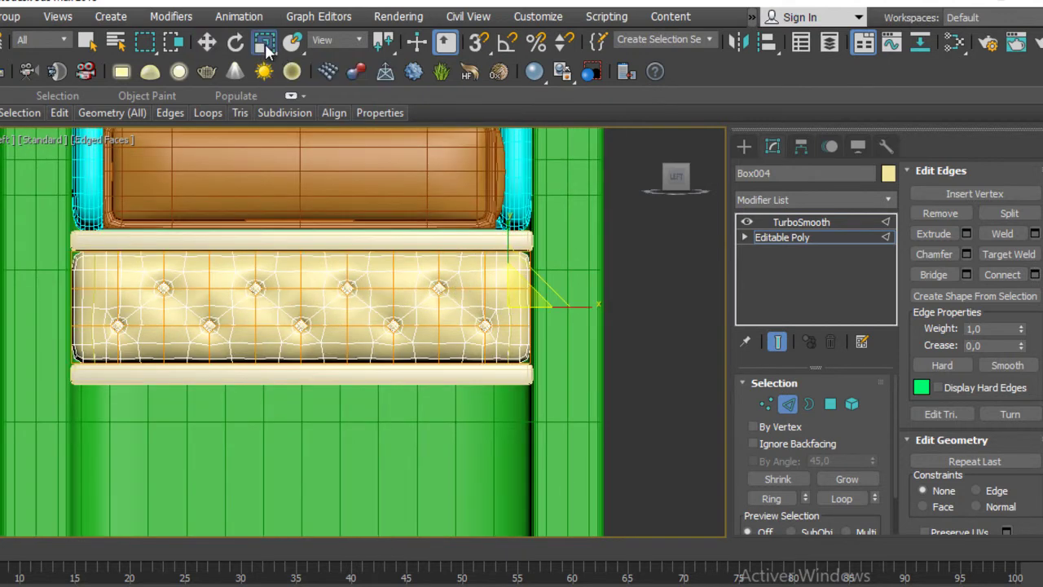
Step: Scale the two new end edges outward, then compare the smoothed cushion with the reference
click(776, 341)
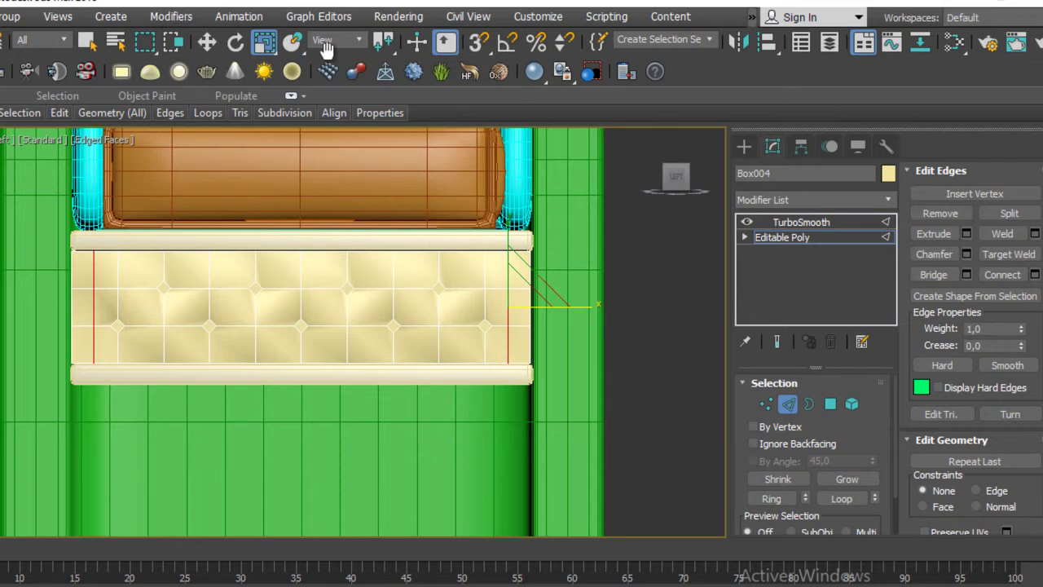
click(386, 72)
click(384, 122)
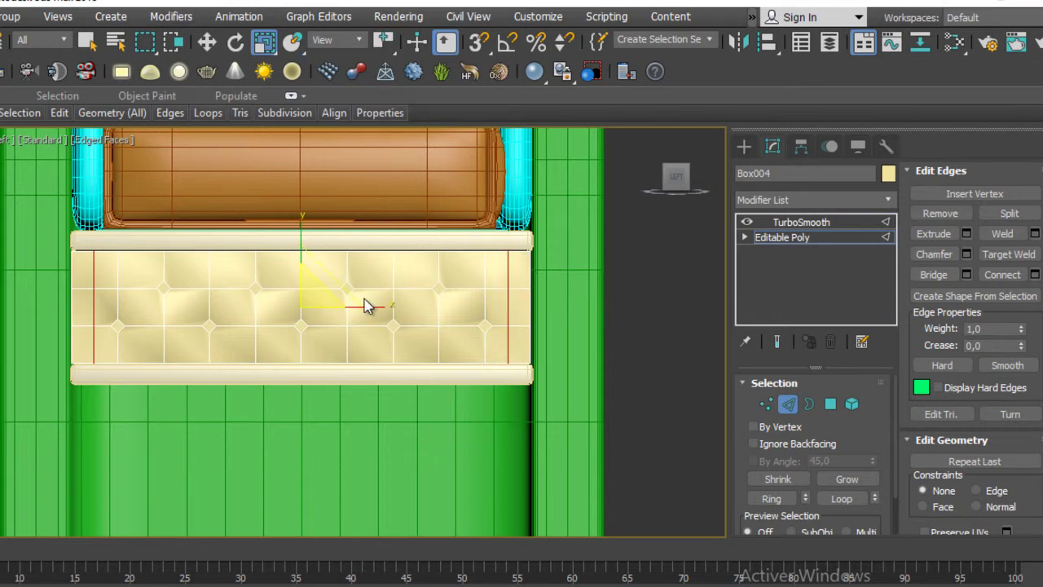
drag(366, 303, 366, 298)
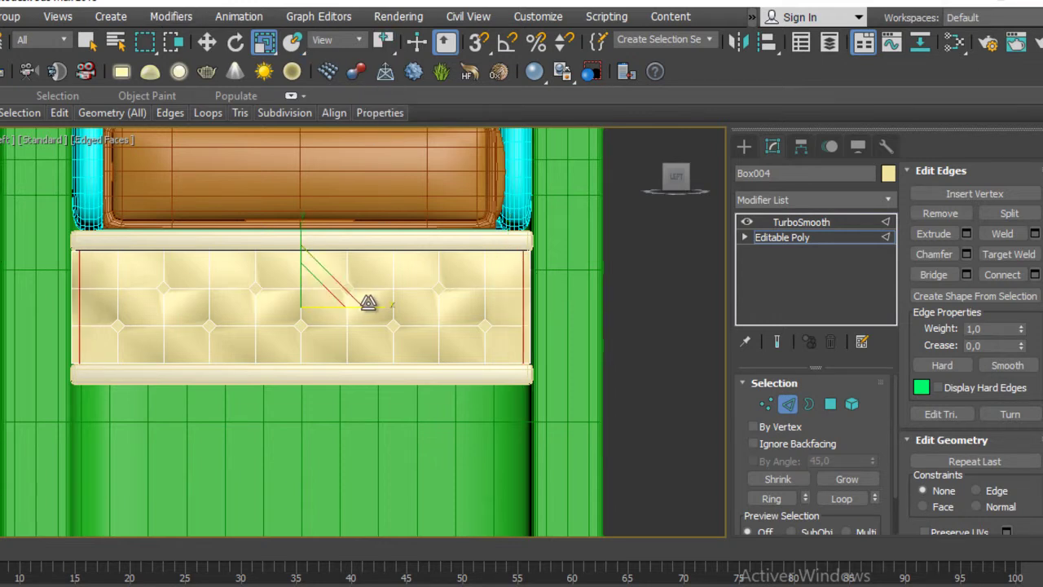
click(776, 343)
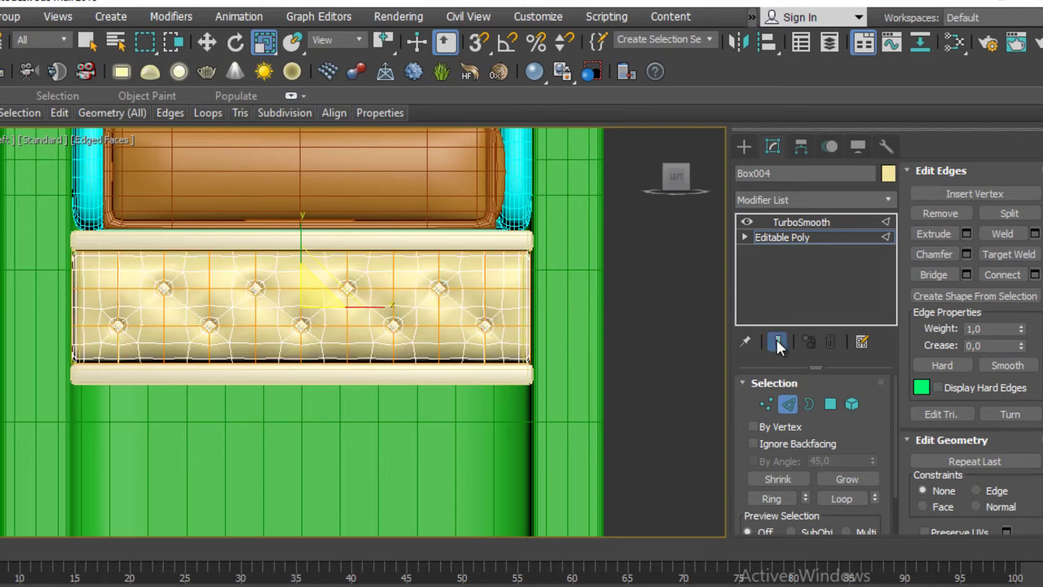
scroll(331, 356, up, 2)
mouse_move(383, 349)
alt+middle_down()
mouse_move(542, 337)
mouse_move(503, 336)
mouse_move(492, 354)
mouse_move(455, 337)
mouse_move(472, 298)
mouse_move(600, 350)
mouse_move(695, 354)
mouse_move(575, 356)
alt+middle_up()
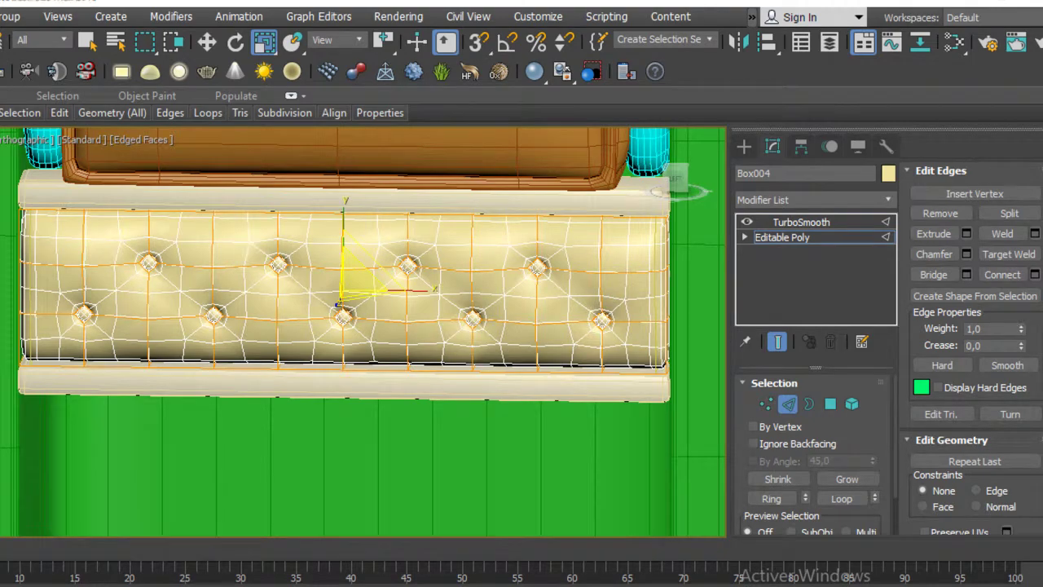
key(alt+Tab)
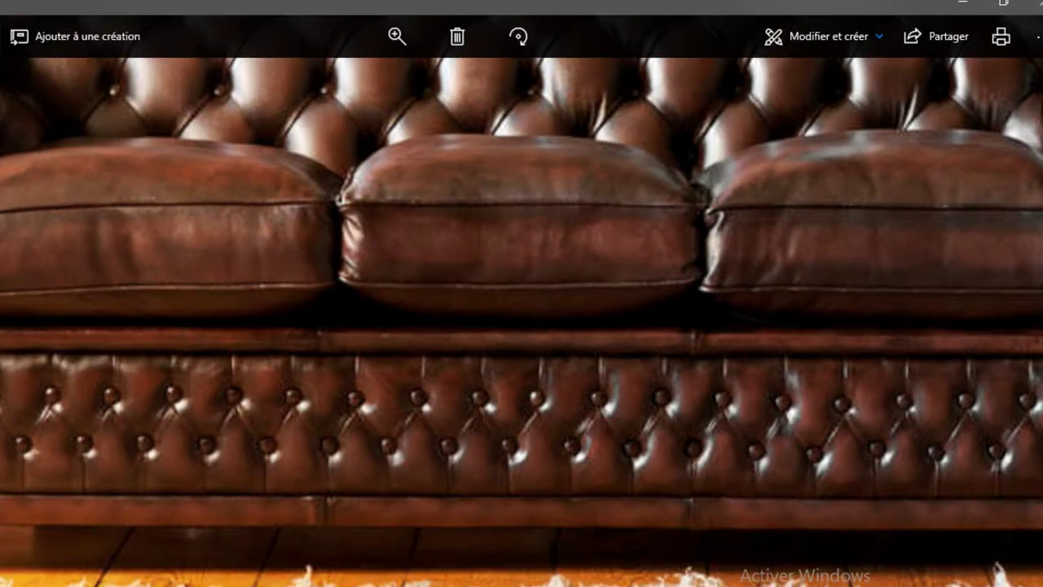
click(963, 5)
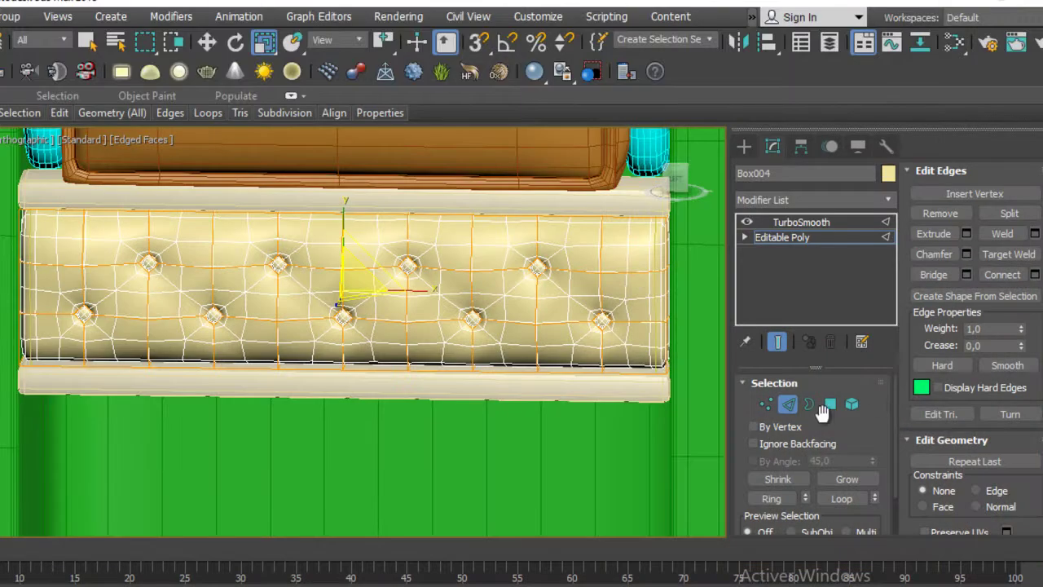
Step: Enter Vertex mode with Show End Result off and check the leather sofa reference
alt+middle_drag(541, 313, 540, 324)
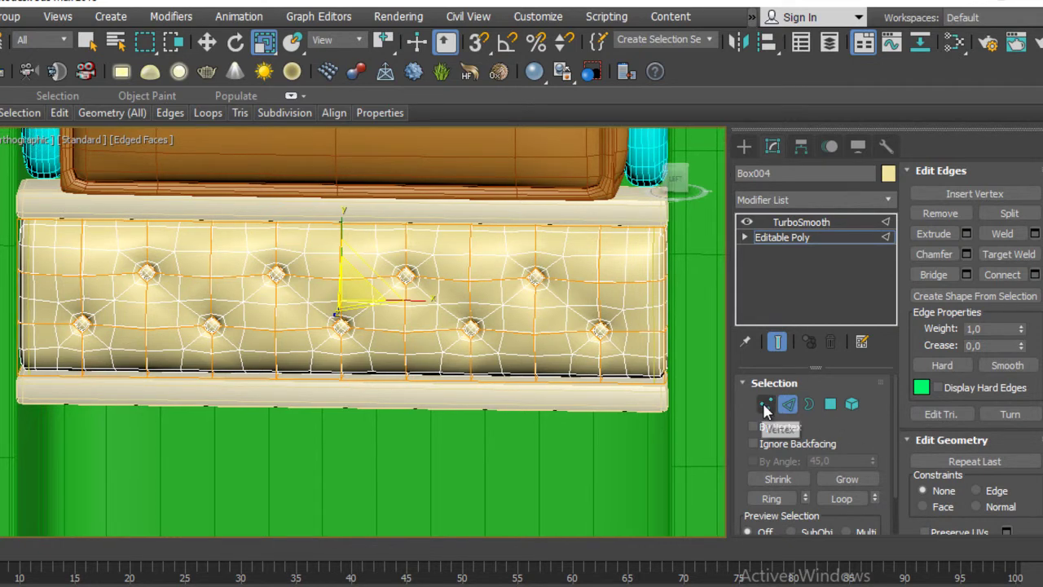
click(766, 405)
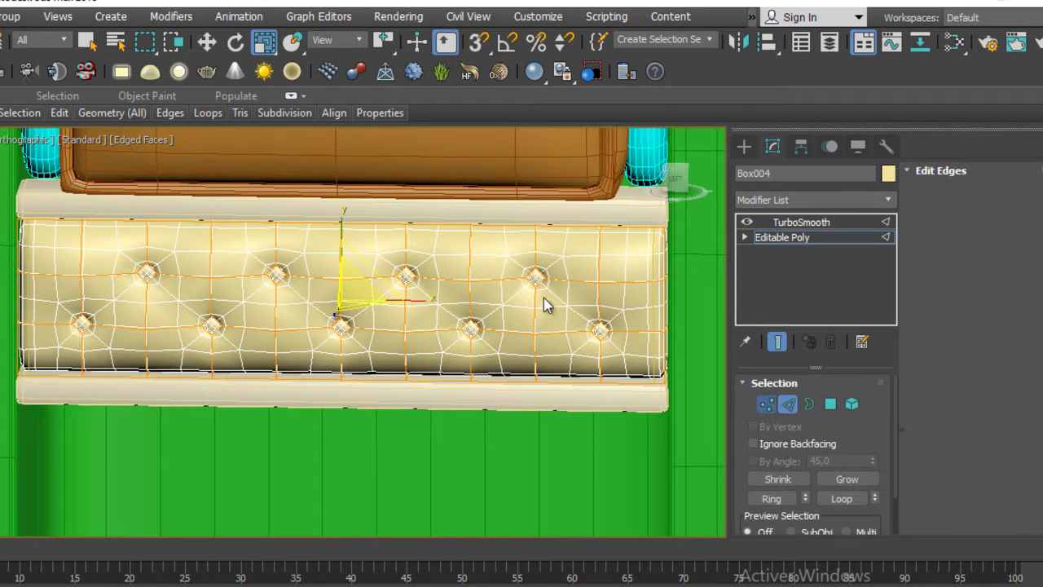
click(778, 341)
scroll(486, 317, up, 3)
scroll(487, 318, up, 2)
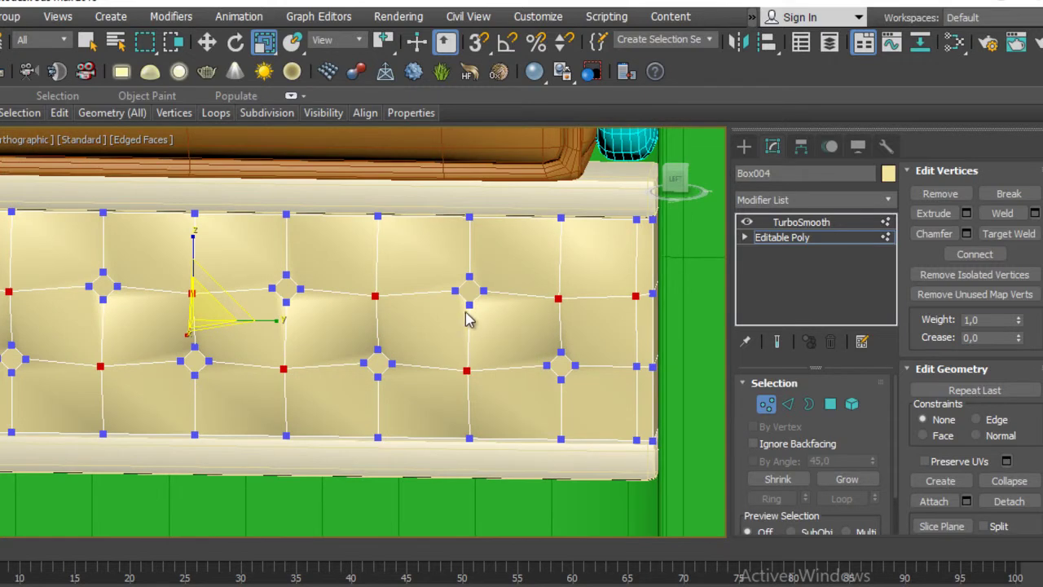
scroll(471, 349, down, 2)
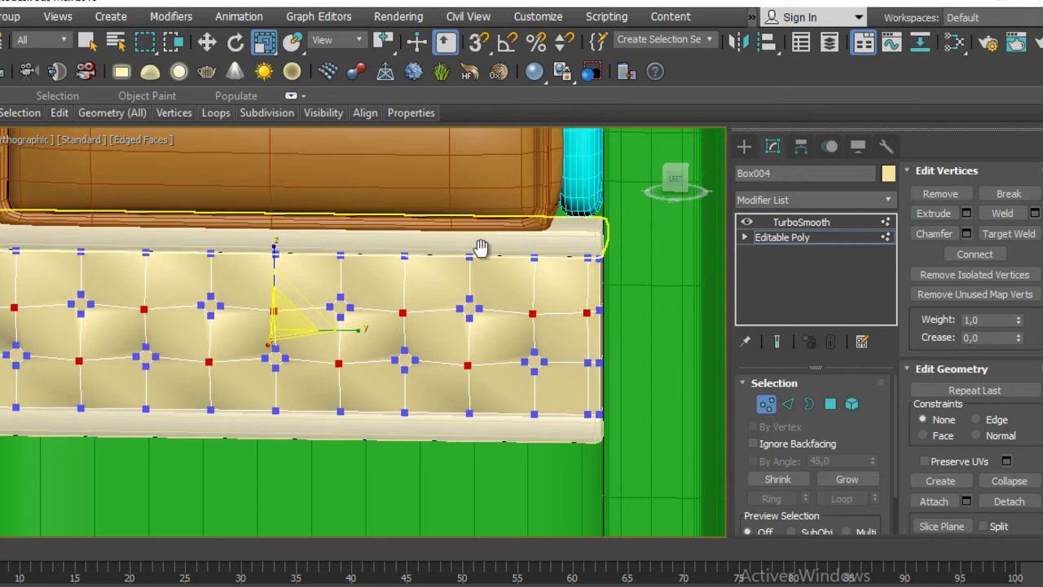
scroll(481, 247, down, 5)
scroll(418, 193, up, 3)
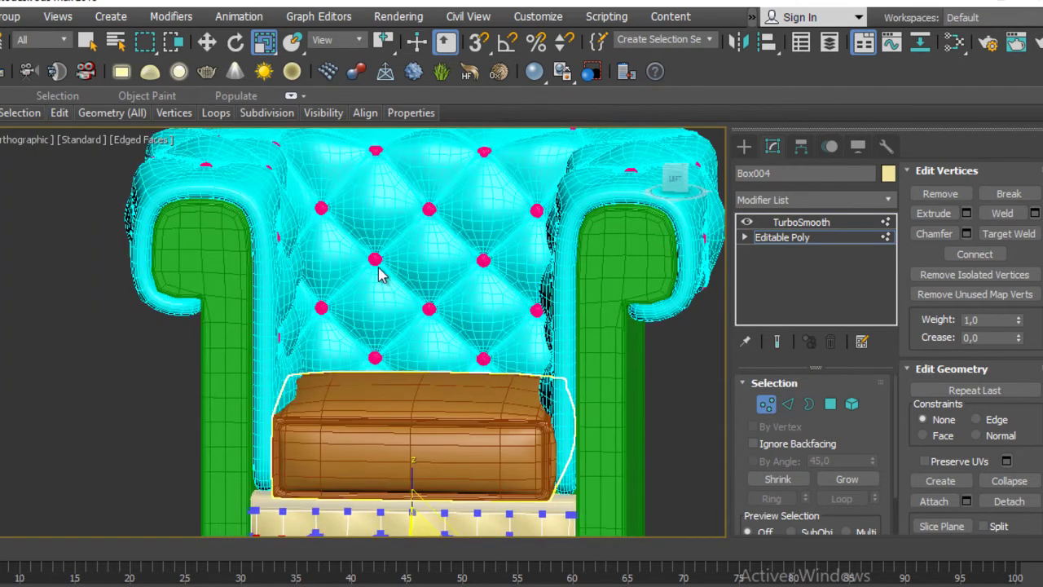
scroll(378, 272, down, 2)
scroll(449, 298, up, 5)
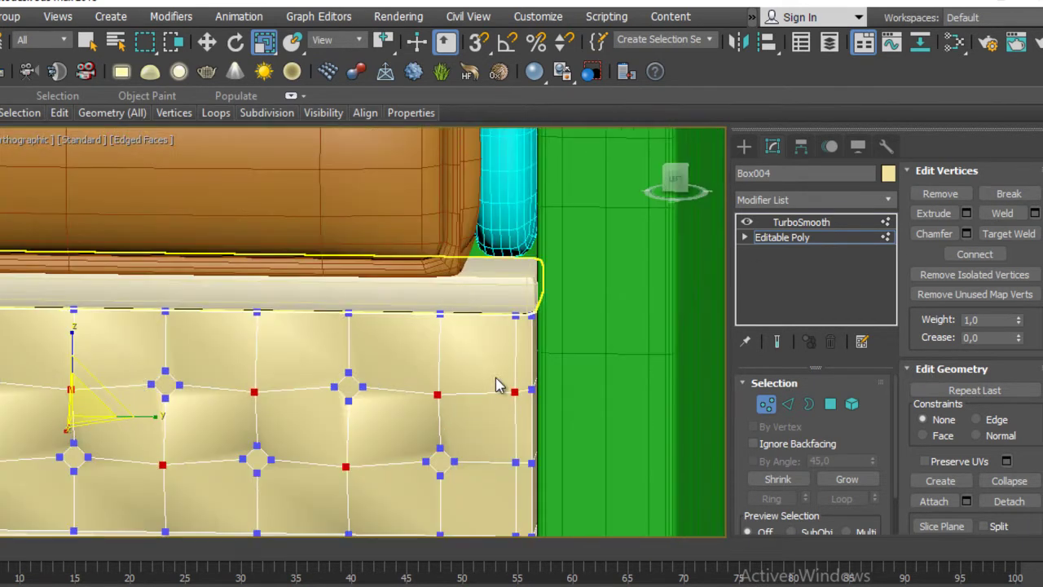
middle_drag(499, 384, 500, 316)
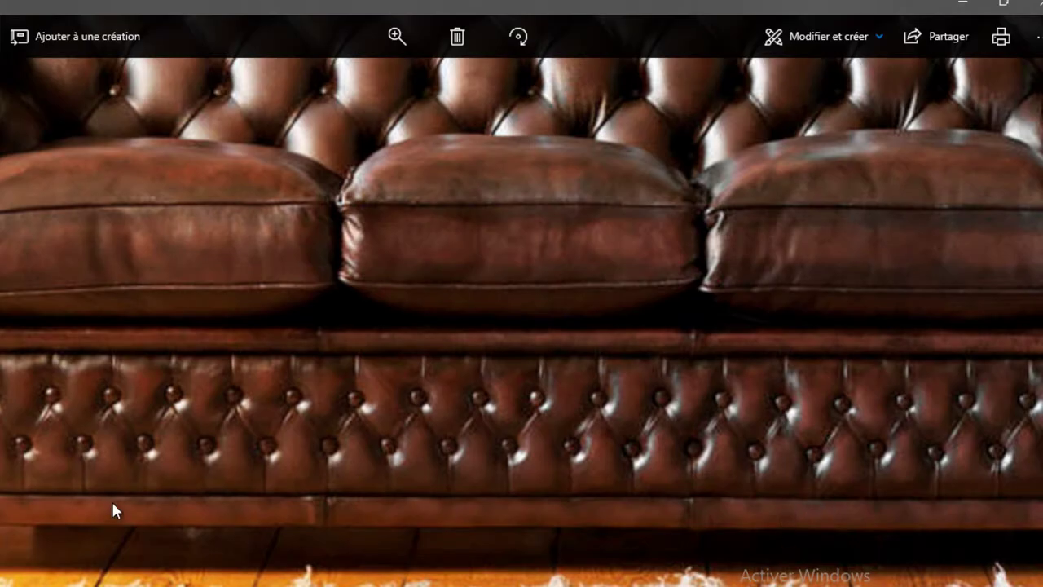
drag(490, 474, 673, 456)
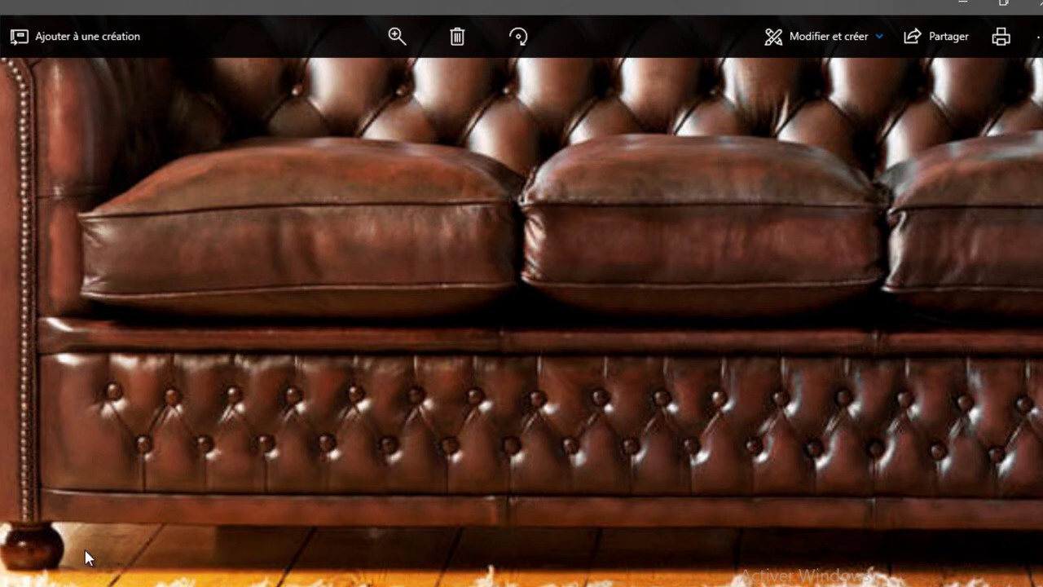